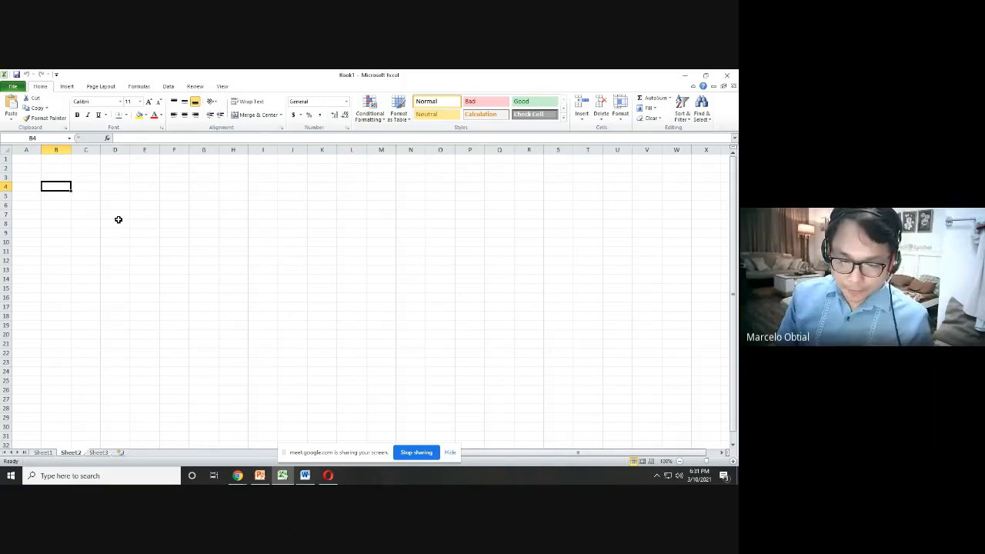
- Enter the heading "weight" in cell B3 and the value 3 in cell B4
click(63, 177)
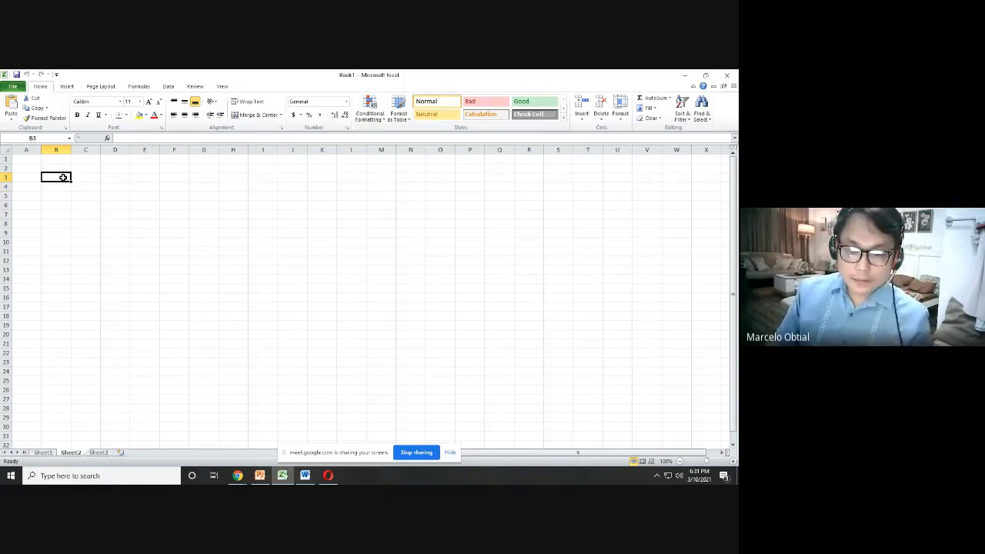
text(wef)
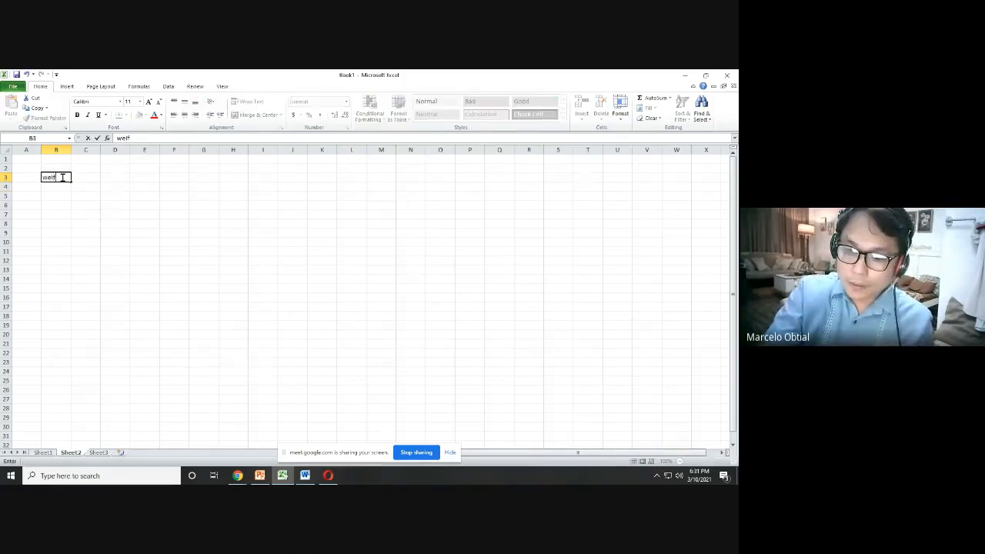
key(BackSpace)
text(ght)
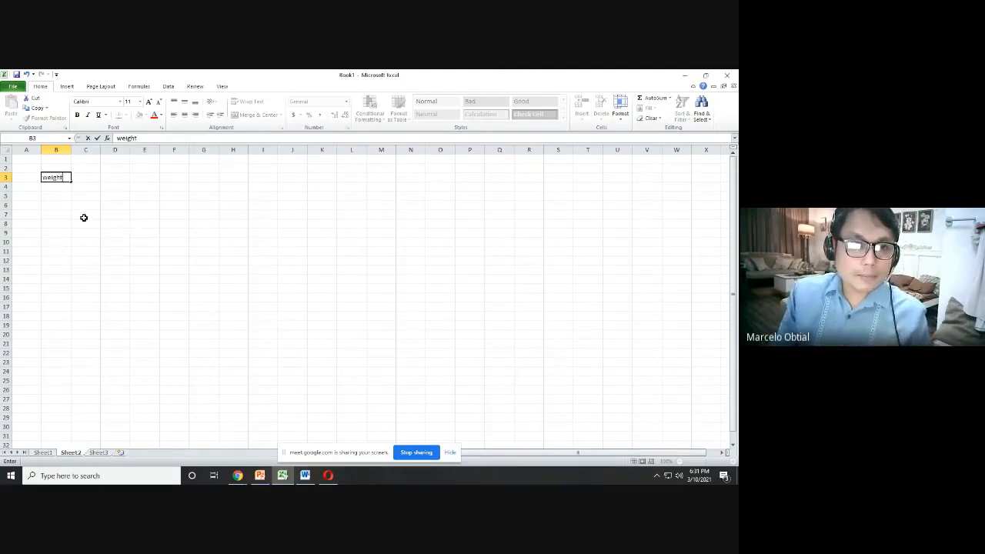
click(61, 194)
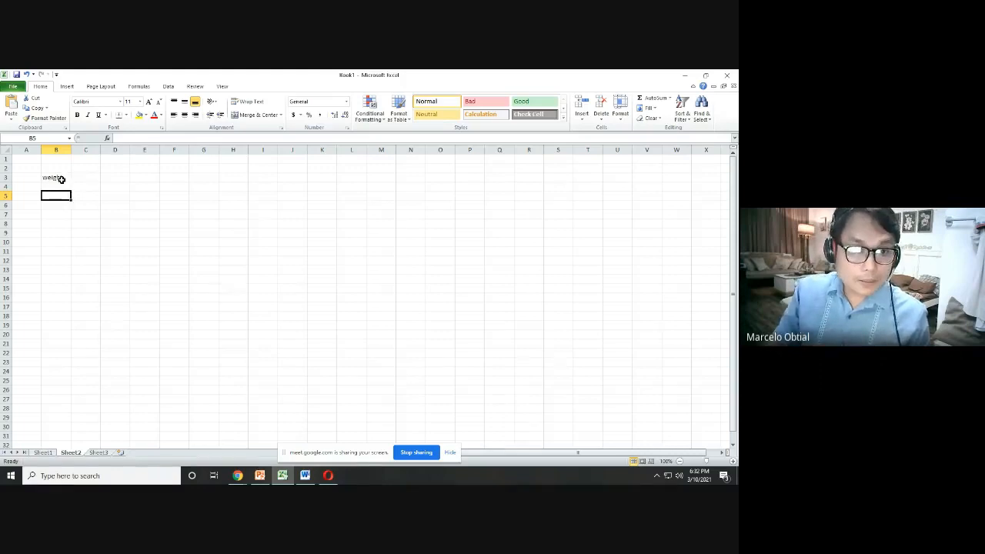
drag(60, 179, 61, 187)
click(59, 185)
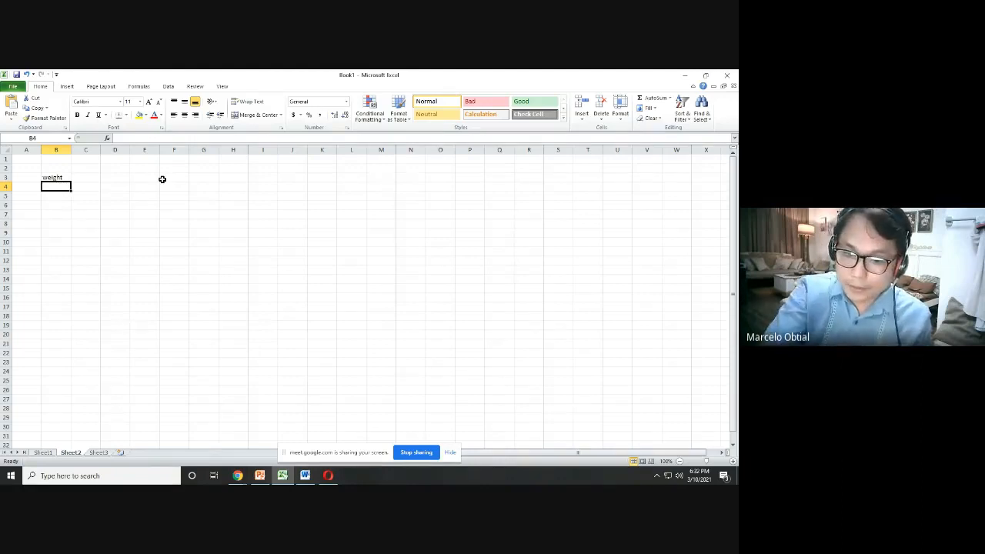
text(3)
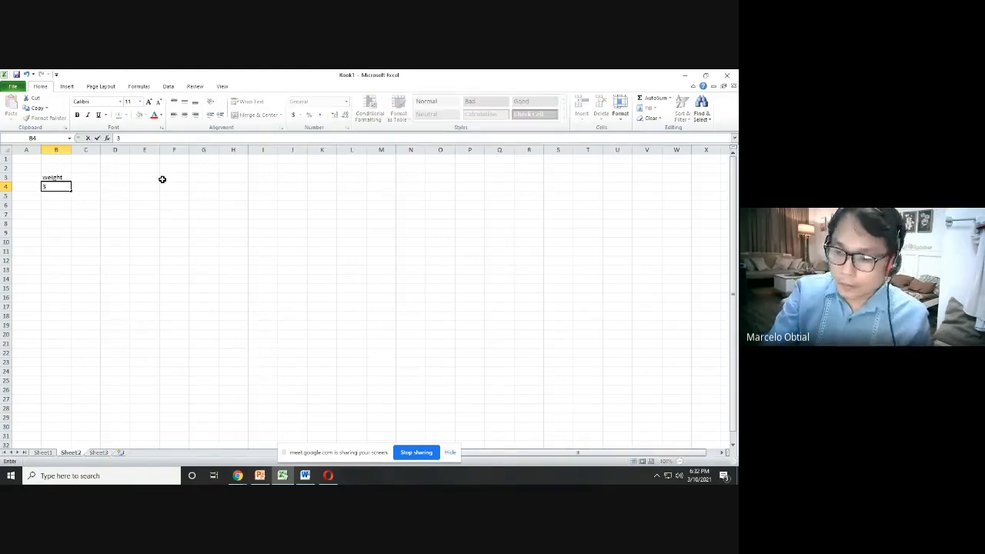
- Enter the heading "chest size" in cell C3 and the value 29 in cell C4
key(Tab)
key(Up)
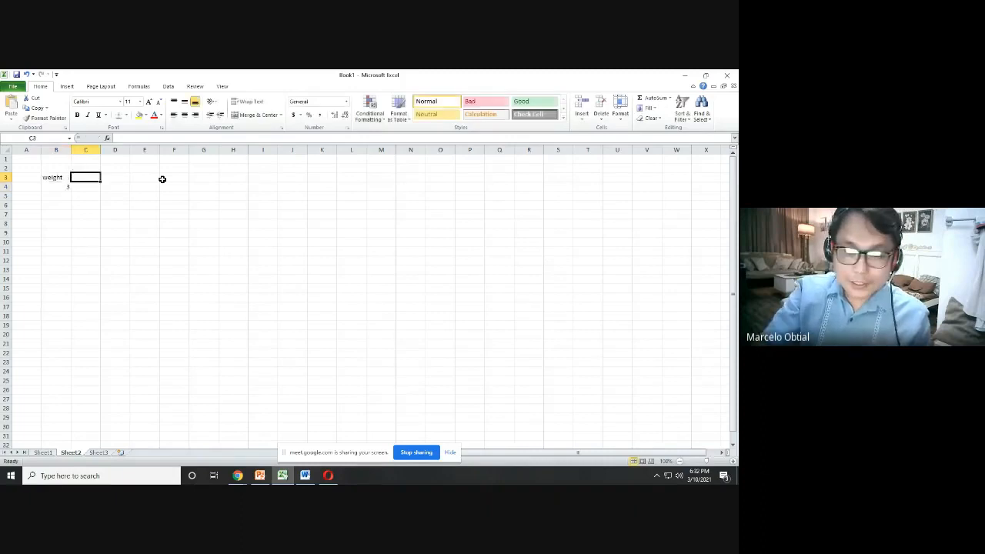
text(chest)
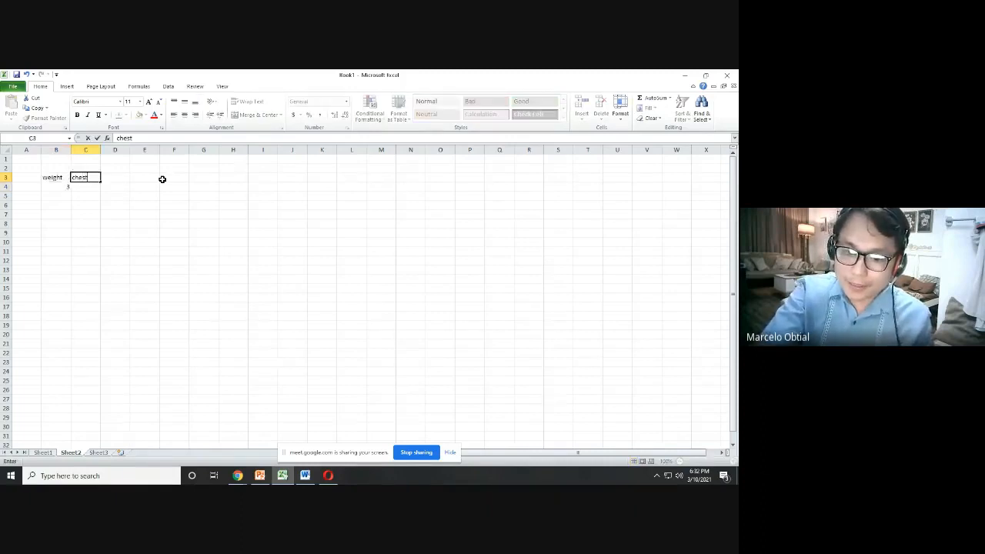
text( size)
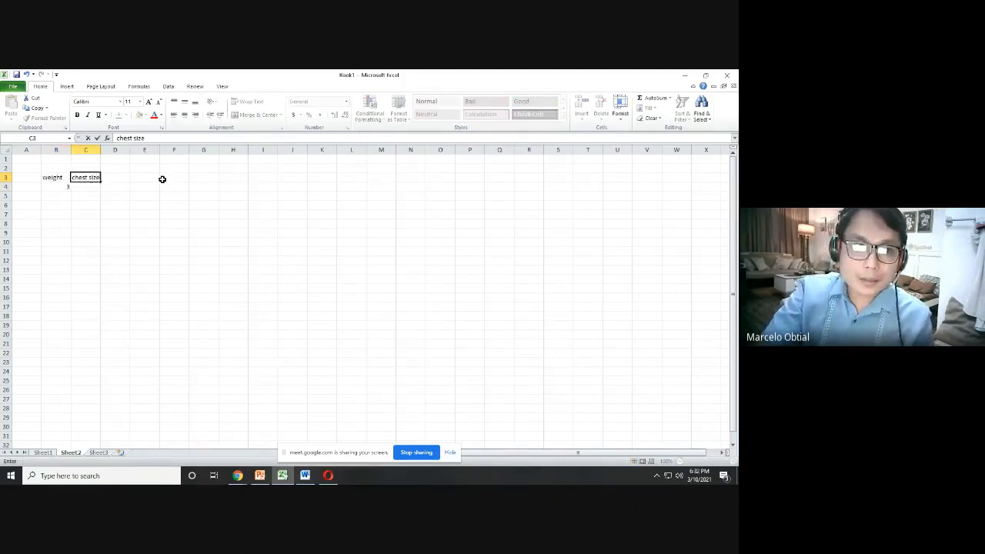
key(Return)
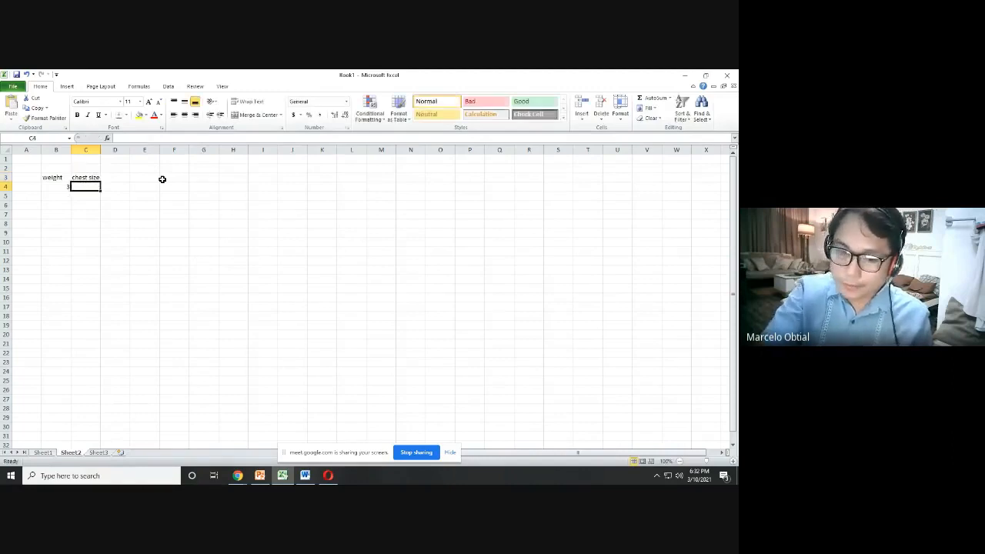
text(29)
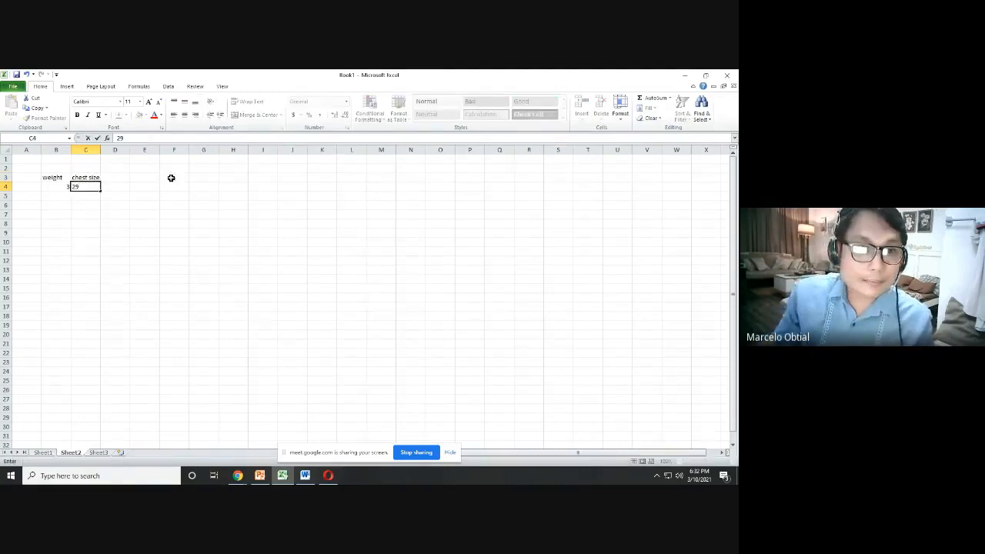
click(89, 215)
- Add units to the two column headings so they read "weight kg" and "chest size cm"
drag(42, 175, 48, 167)
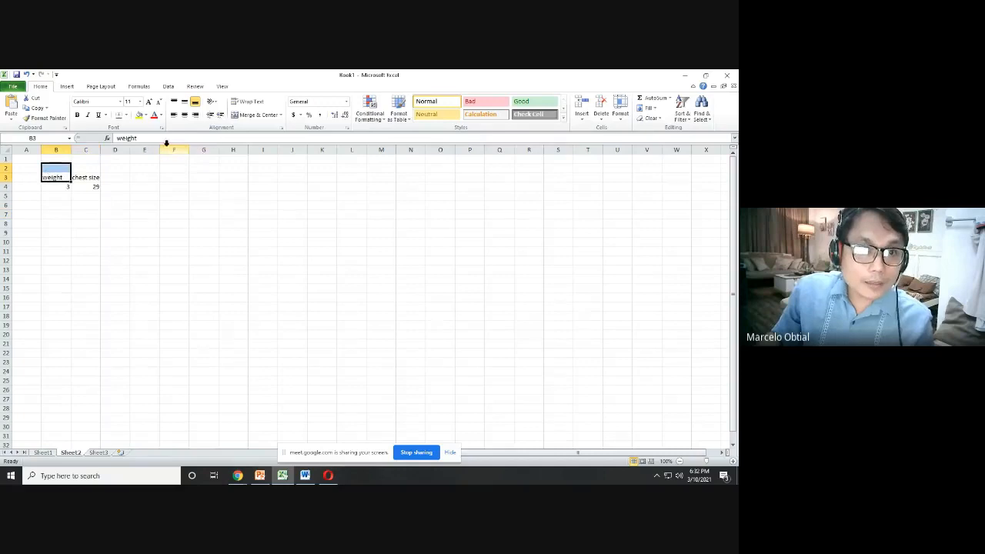
click(139, 139)
text(kg)
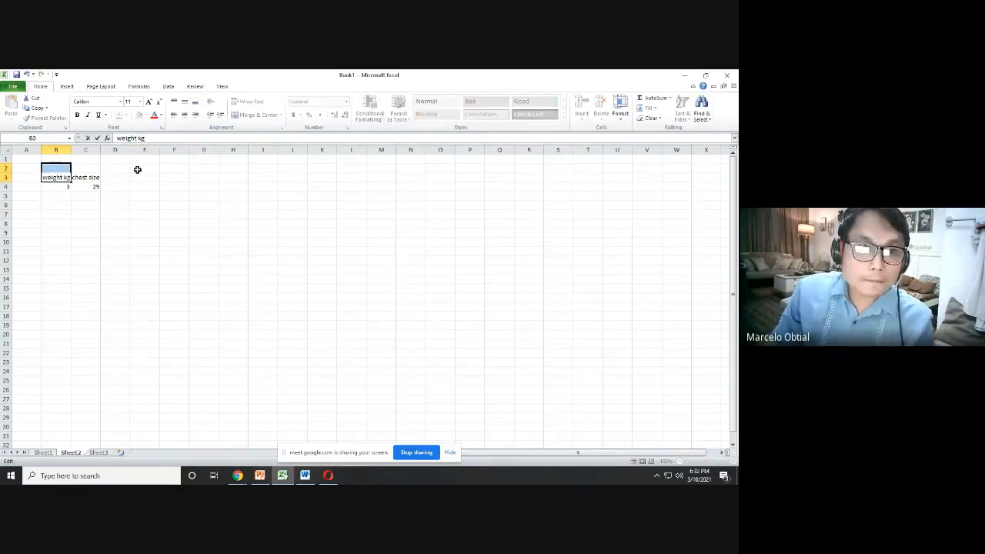
click(135, 215)
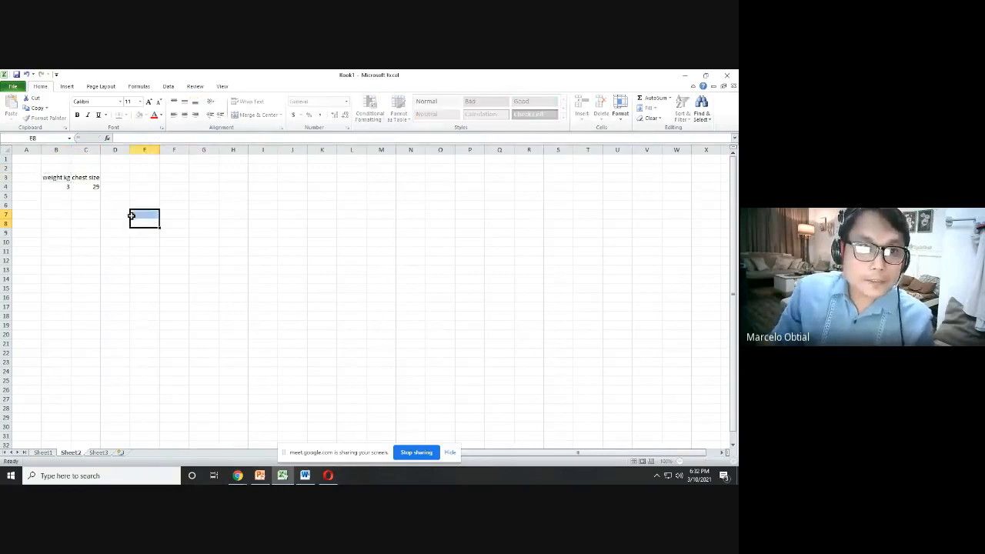
click(78, 174)
click(161, 140)
text(cm)
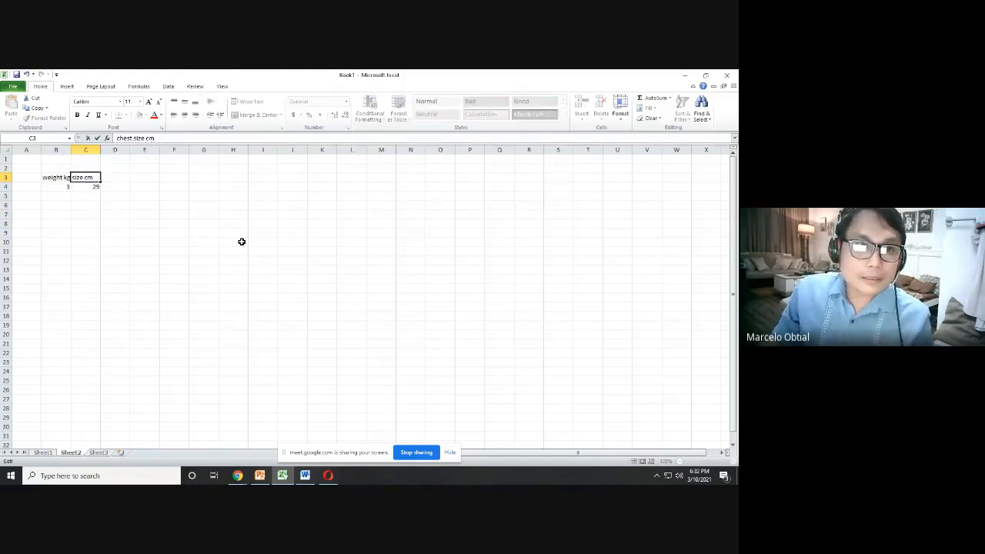
click(203, 250)
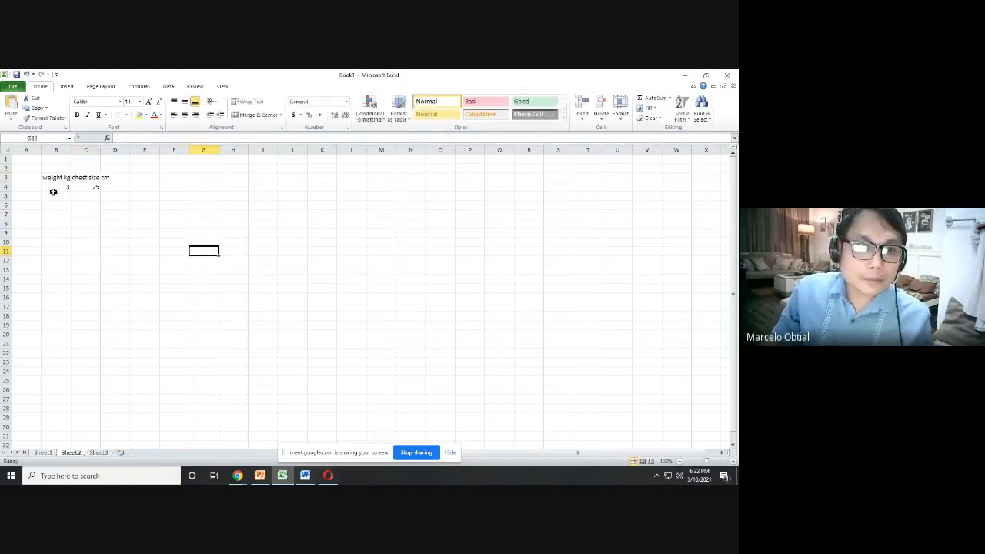
- Fill row 5 with a weight of 2 in B5 and a chest size of 26 in C5
click(55, 194)
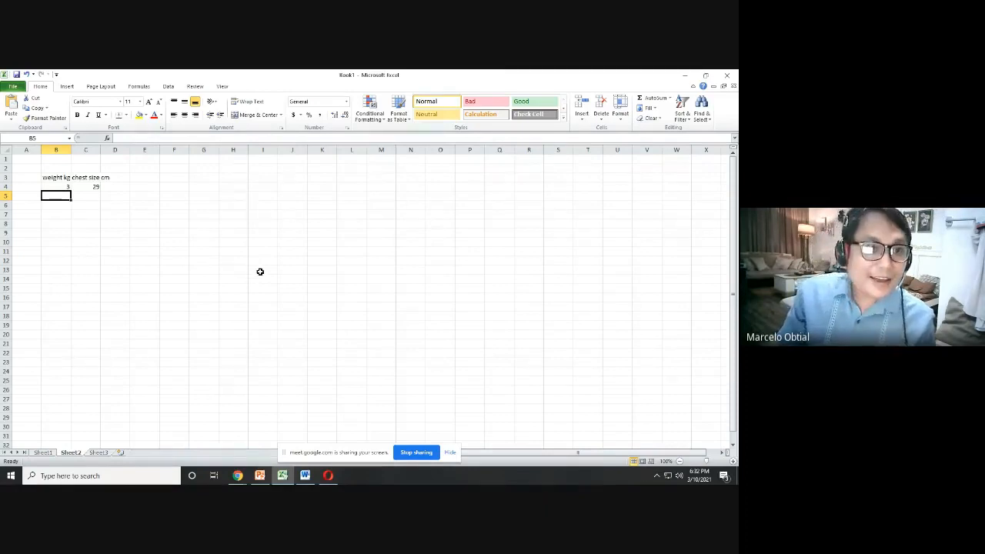
text(2)
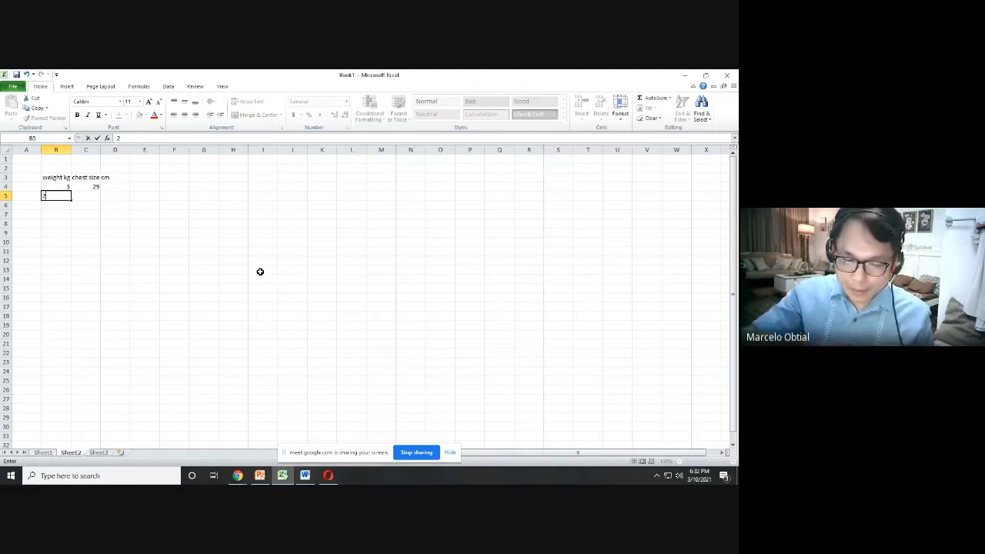
key(Tab)
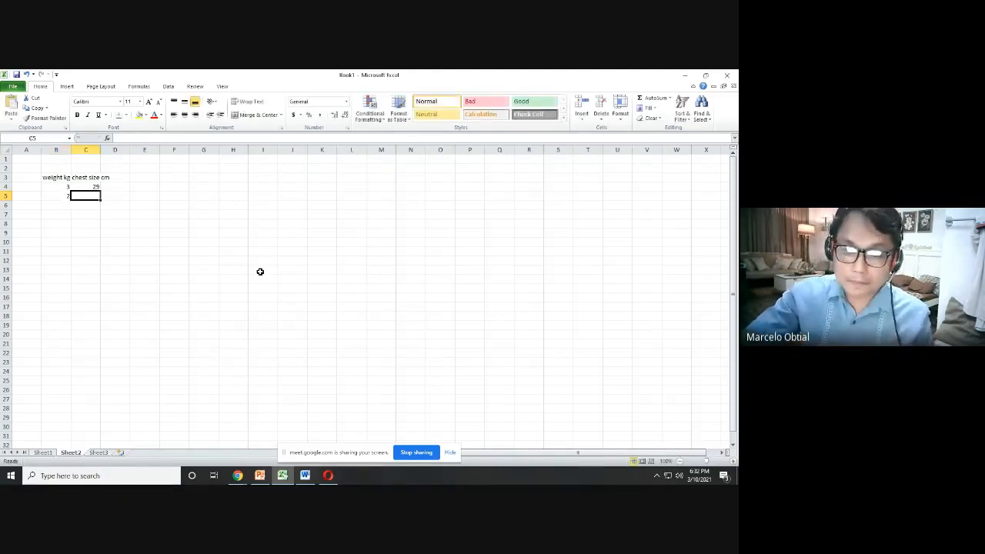
text(26)
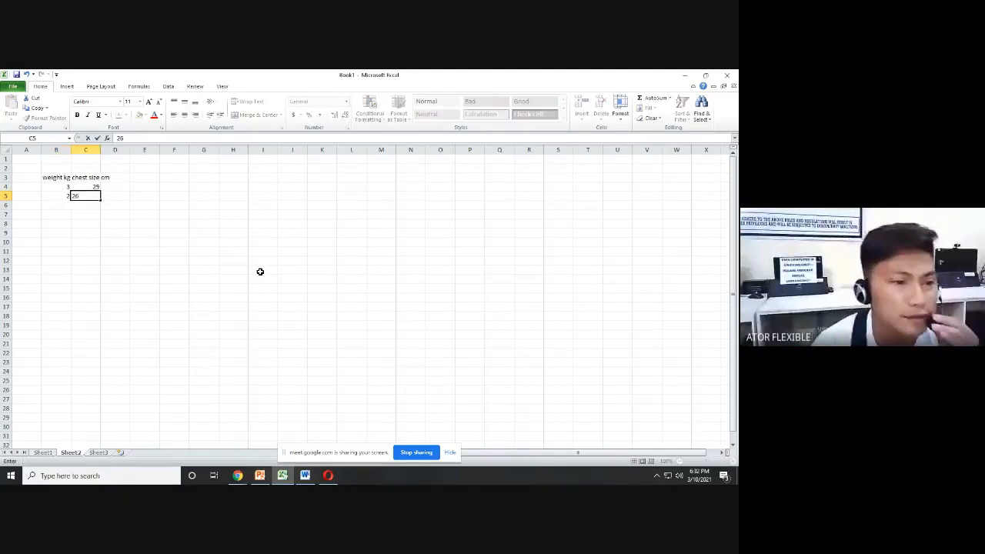
key(Return)
key(Left)
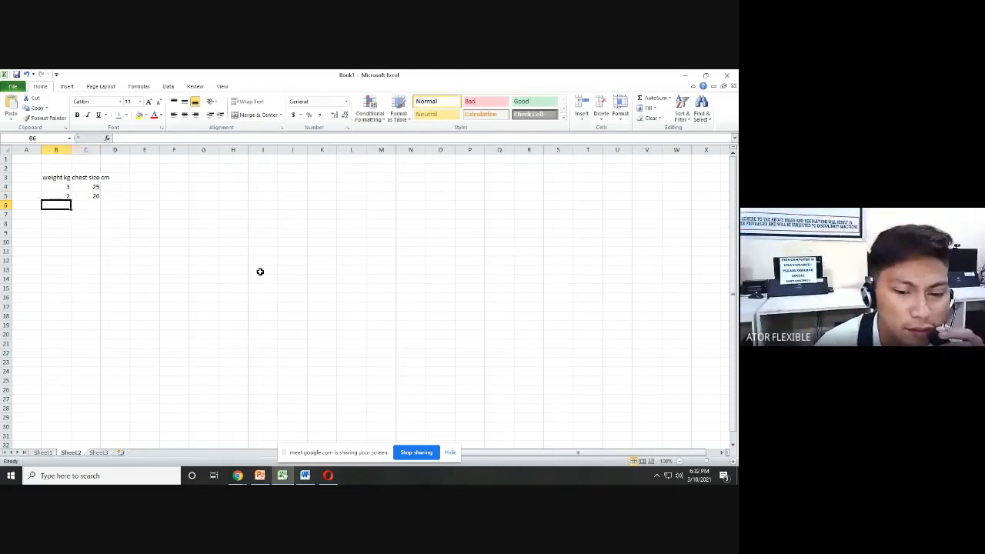
- Enlarge the worksheet view to 220% to read the weight and chest size table
click(733, 461)
click(732, 462)
click(732, 462)
click(733, 462)
click(733, 462)
click(732, 461)
click(732, 461)
click(733, 462)
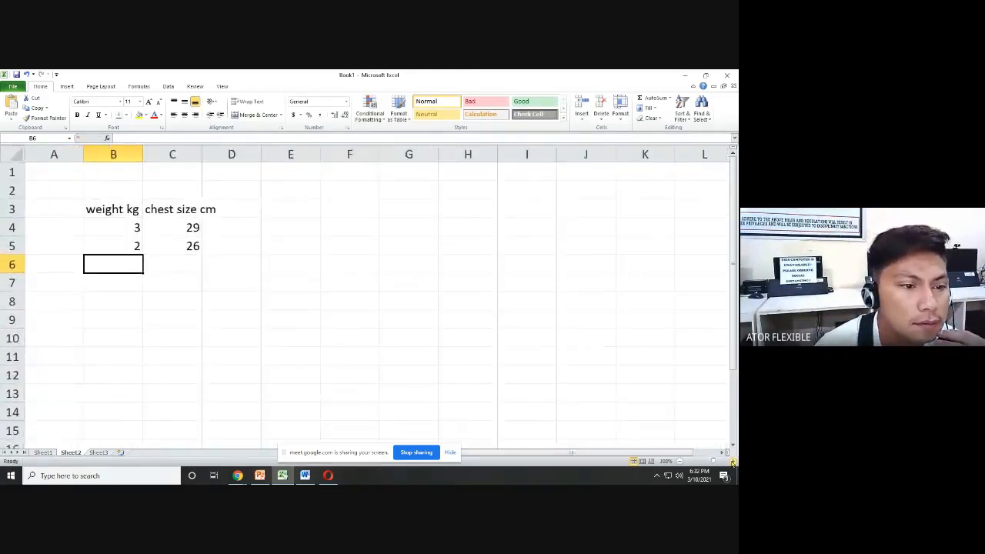
click(732, 462)
click(733, 462)
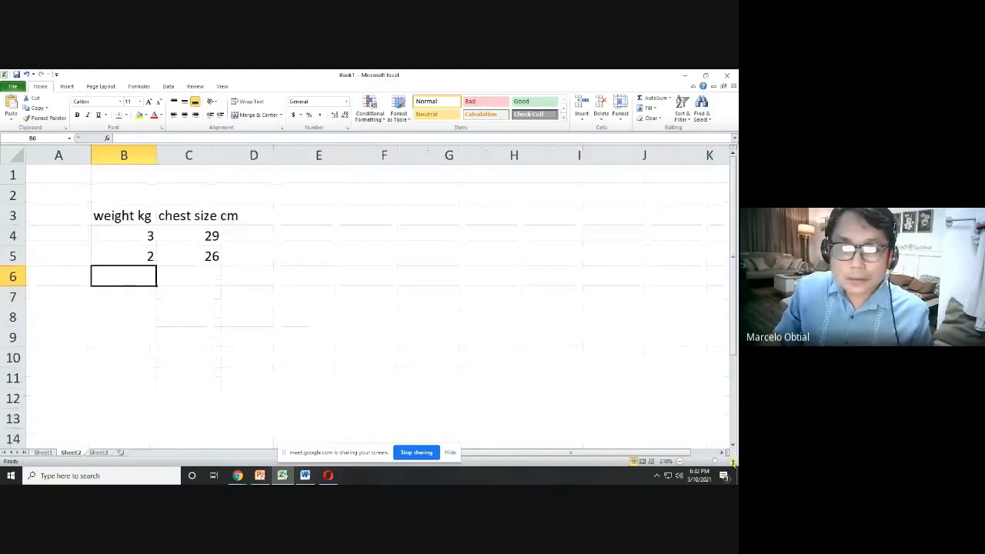
- Fill row 6 with a weight of 4 in B6 and a chest size of 32 in C6
drag(131, 243, 133, 260)
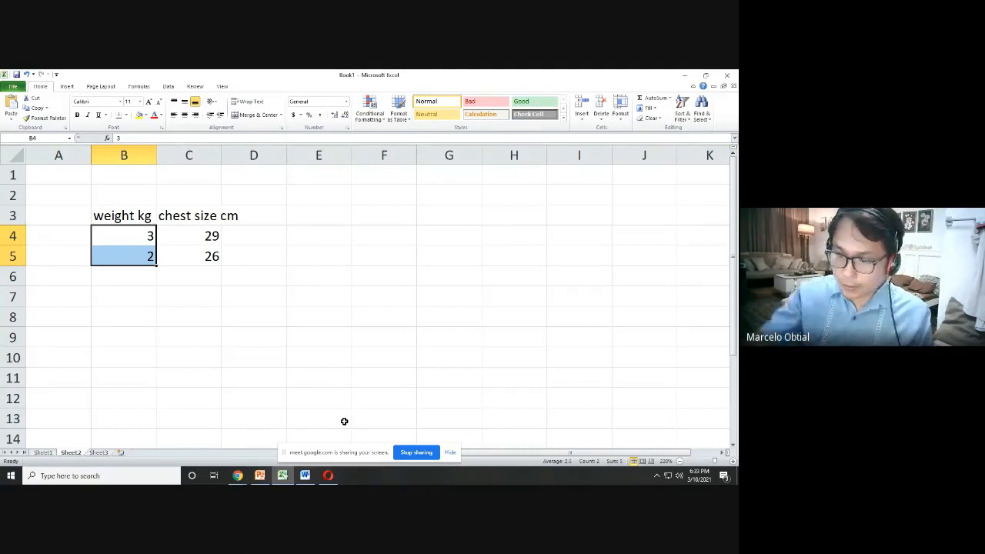
key(Down)
key(Down)
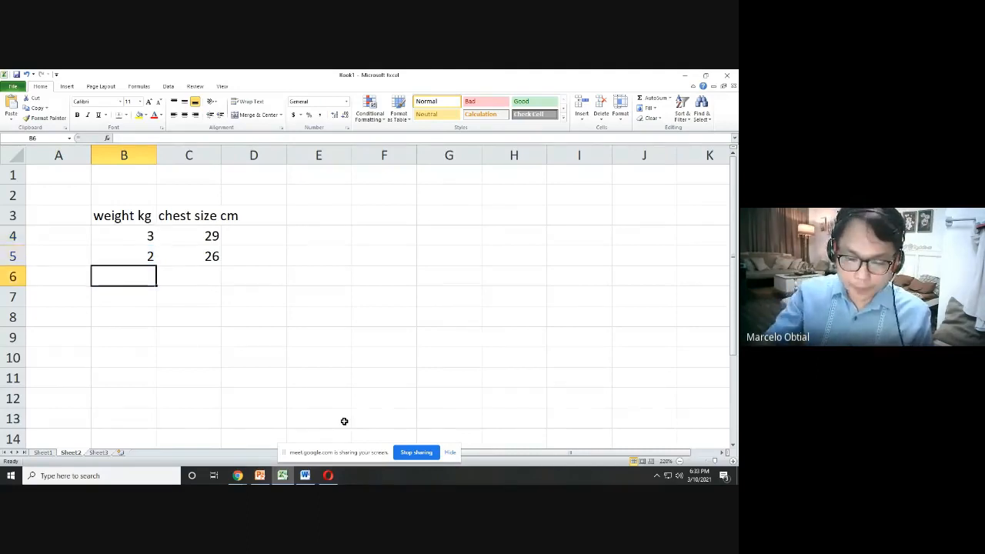
text(2)
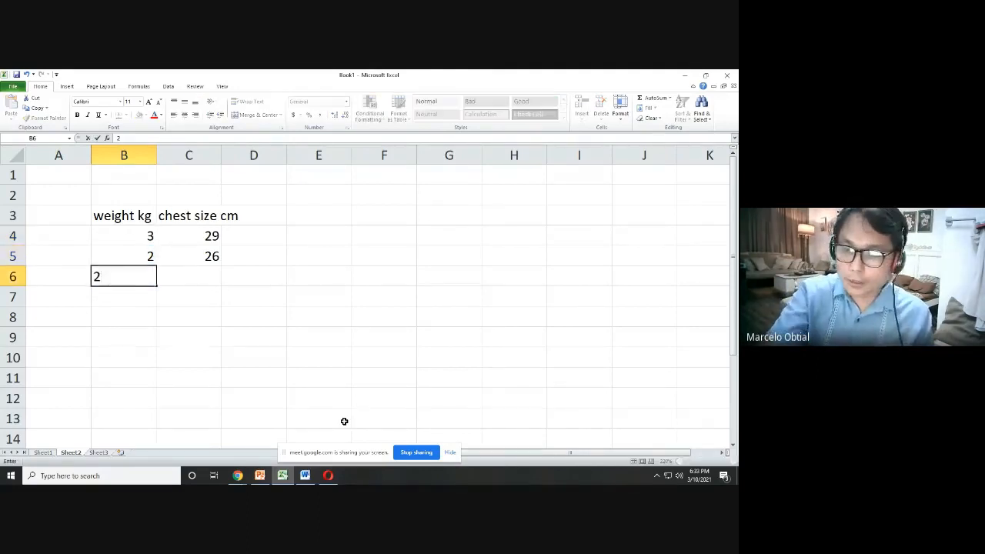
key(BackSpace)
text(4)
key(Right)
key(Right)
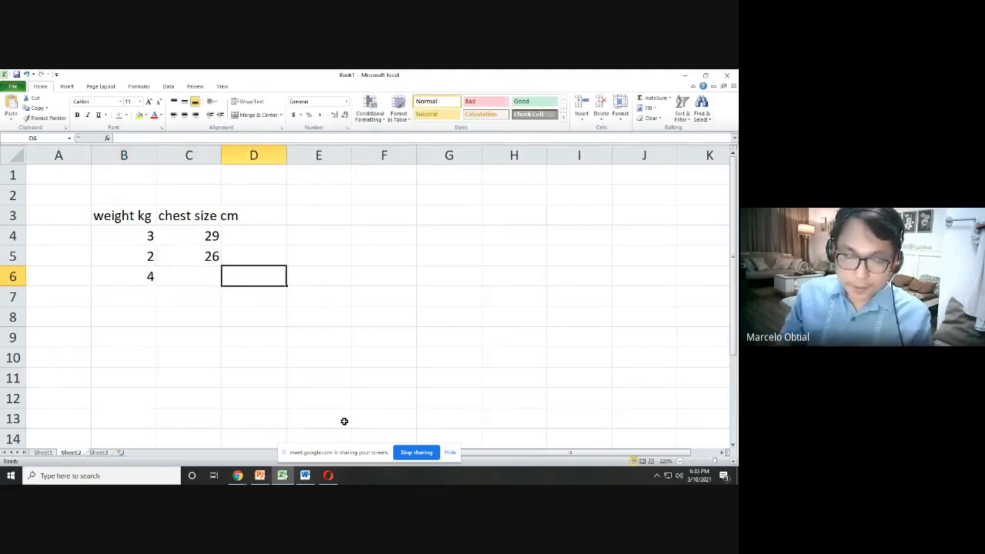
key(Left)
text(32)
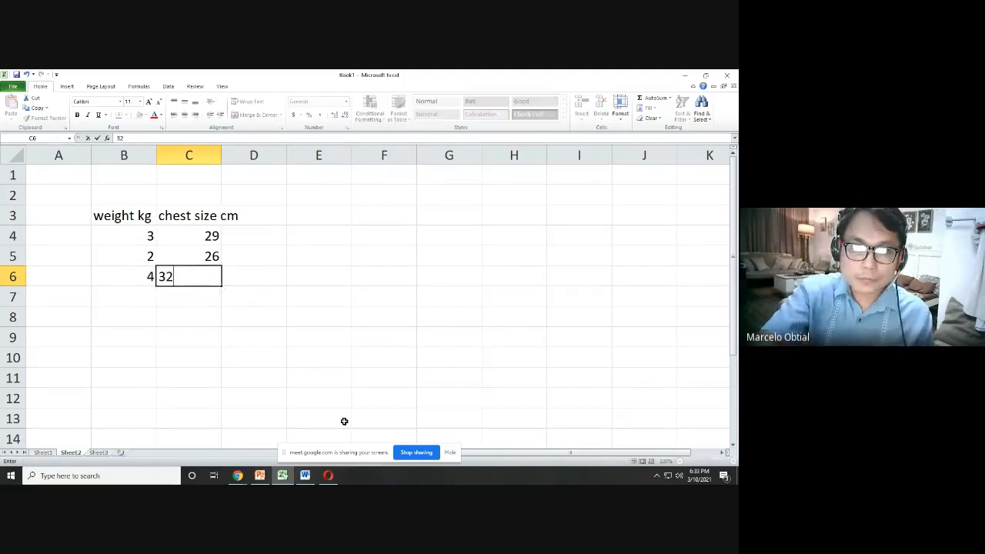
key(Return)
- Fill row 7 with a weight of 5.5 in B7 and a chest size of 36 in C7
key(Left)
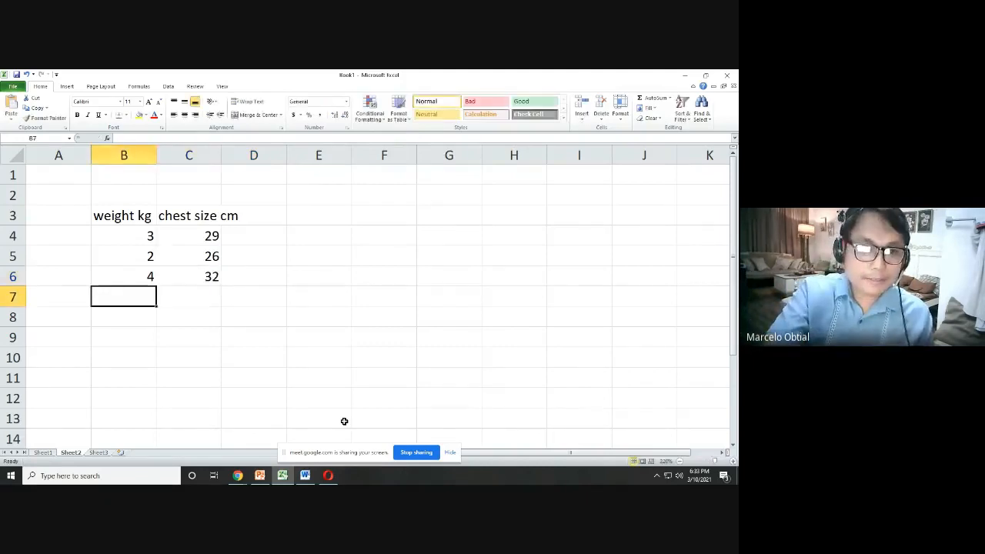
text(5)
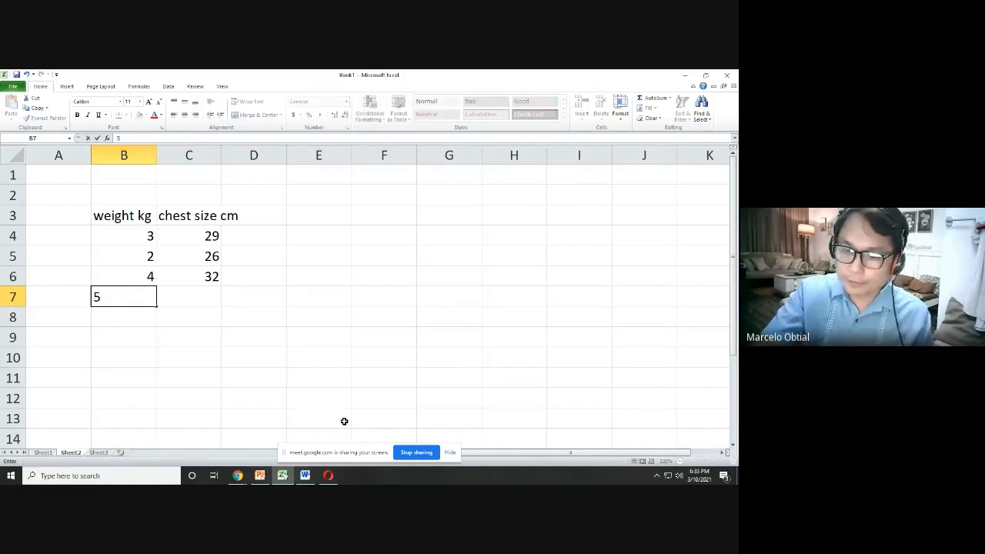
text(.5)
key(Right)
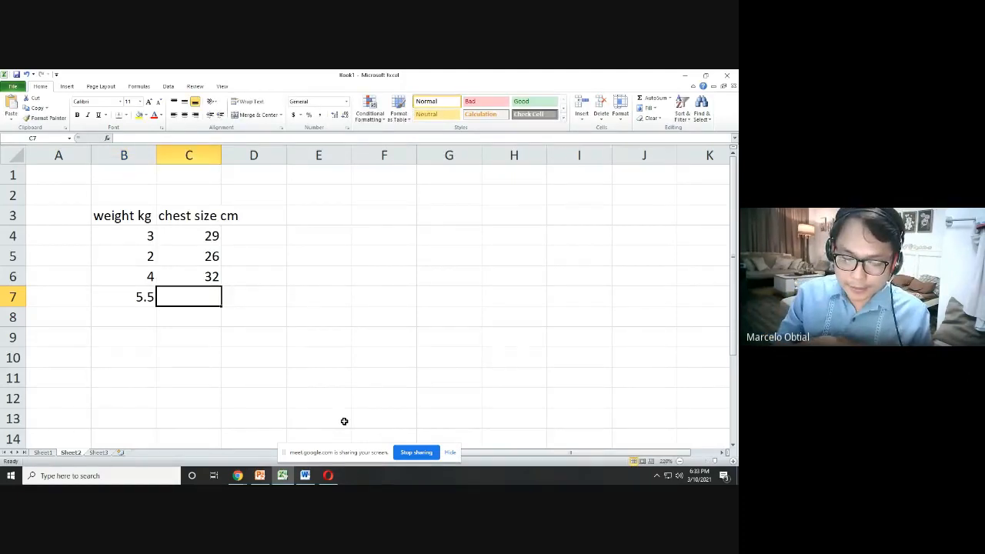
text(36)
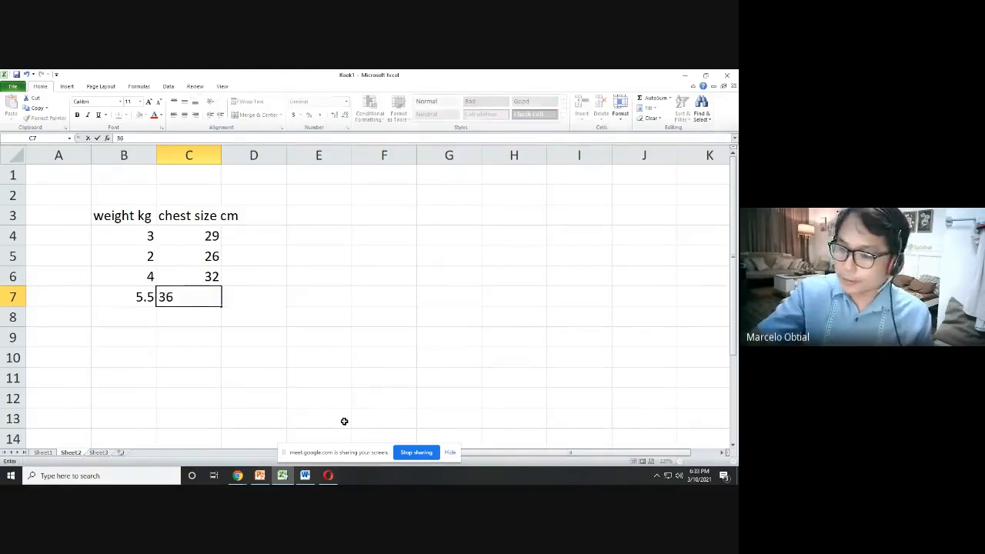
key(Return)
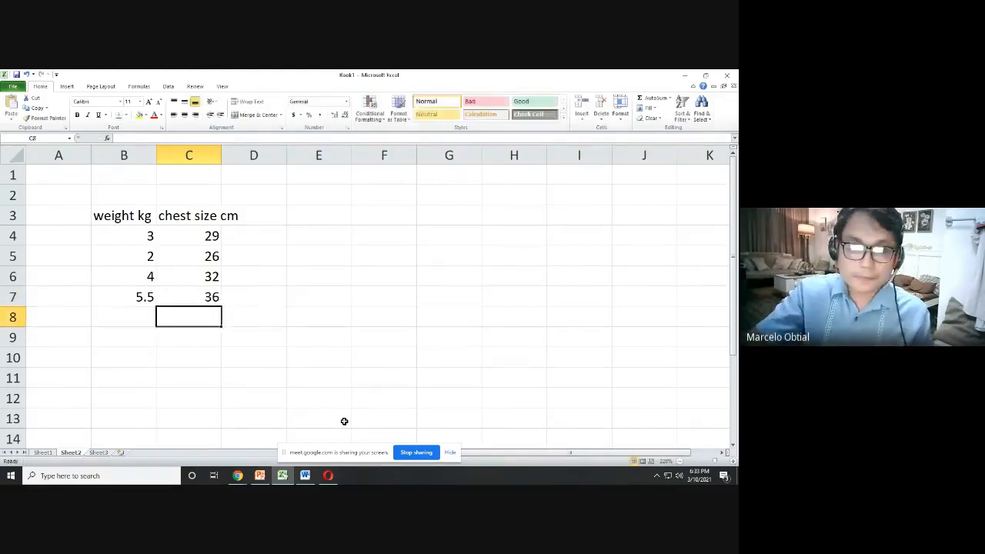
- Fill row 8 with a weight of 3 in B8 and a chest size of 28 in C8
key(Left)
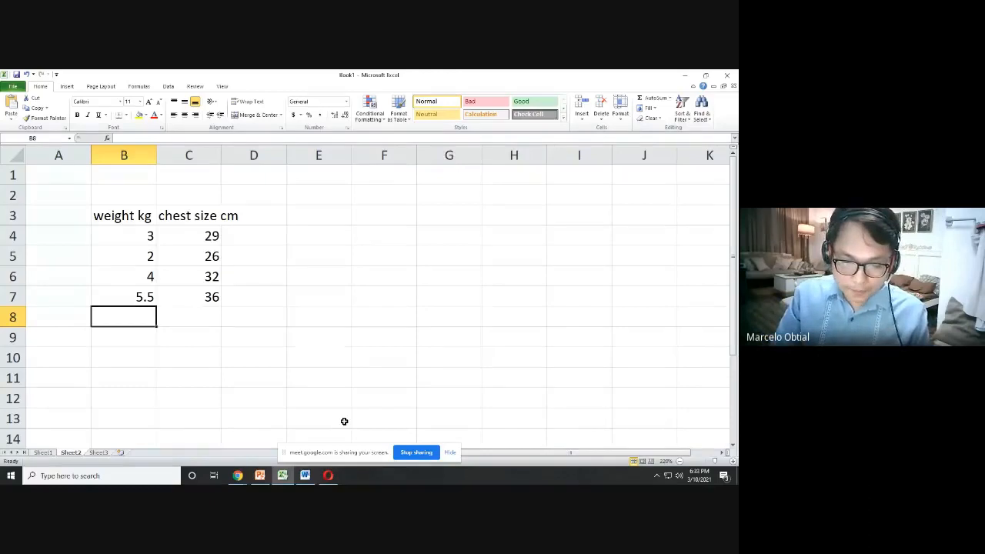
text(3)
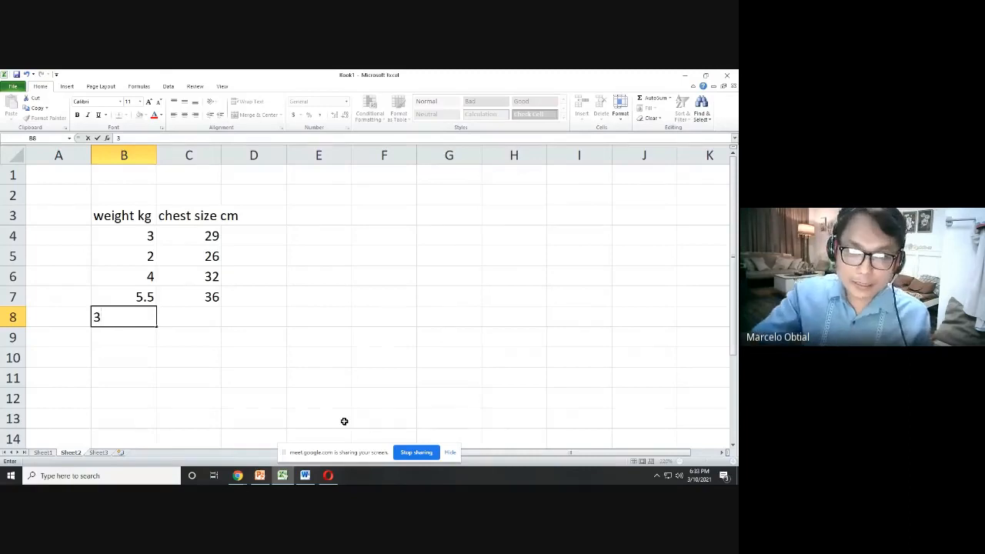
key(Tab)
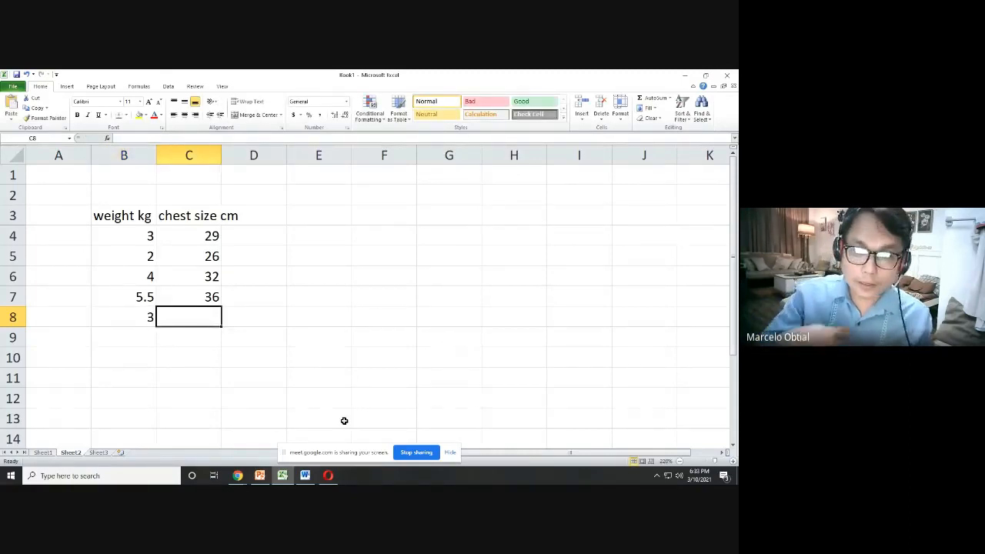
text(28)
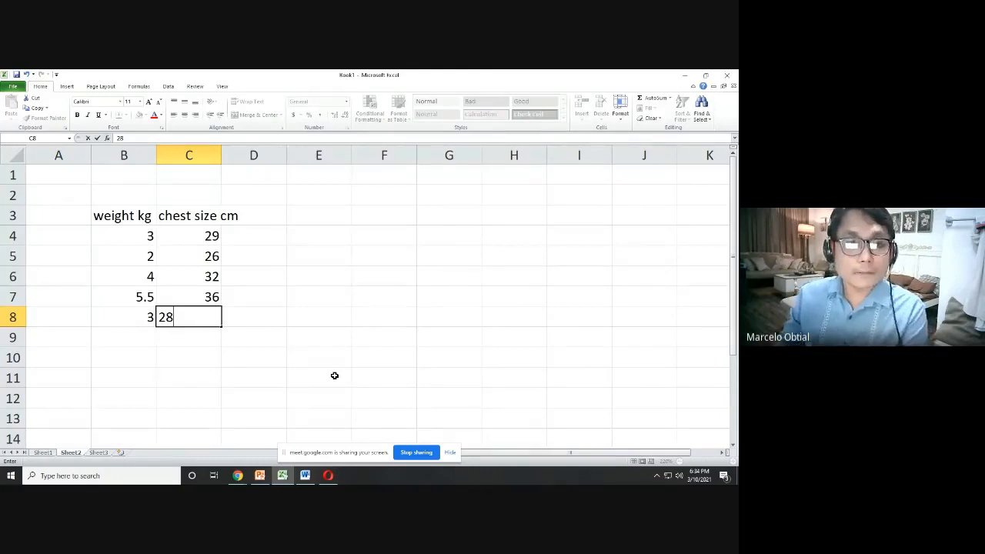
click(139, 219)
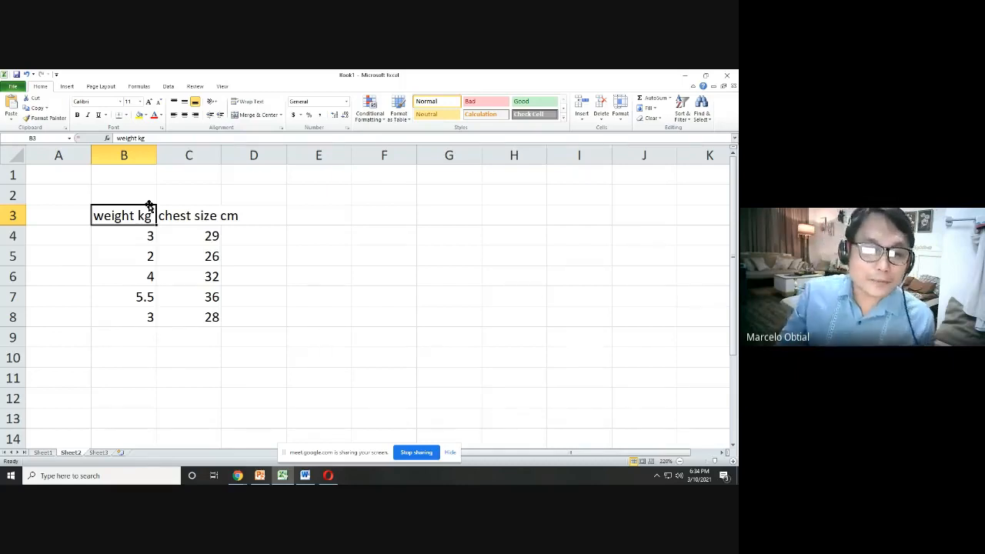
- Switch to the Google Meet call in Chrome and admit all the people waiting to join
click(238, 476)
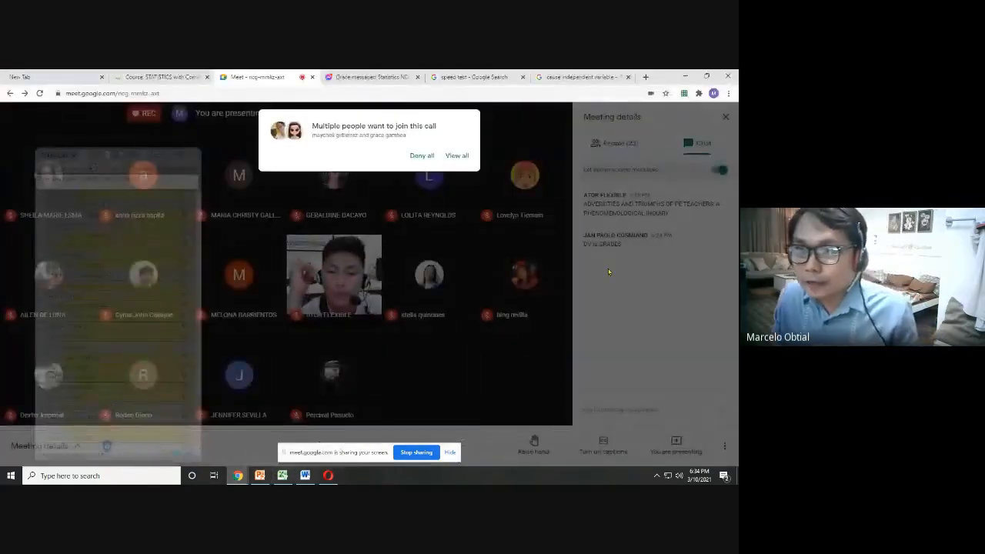
click(453, 155)
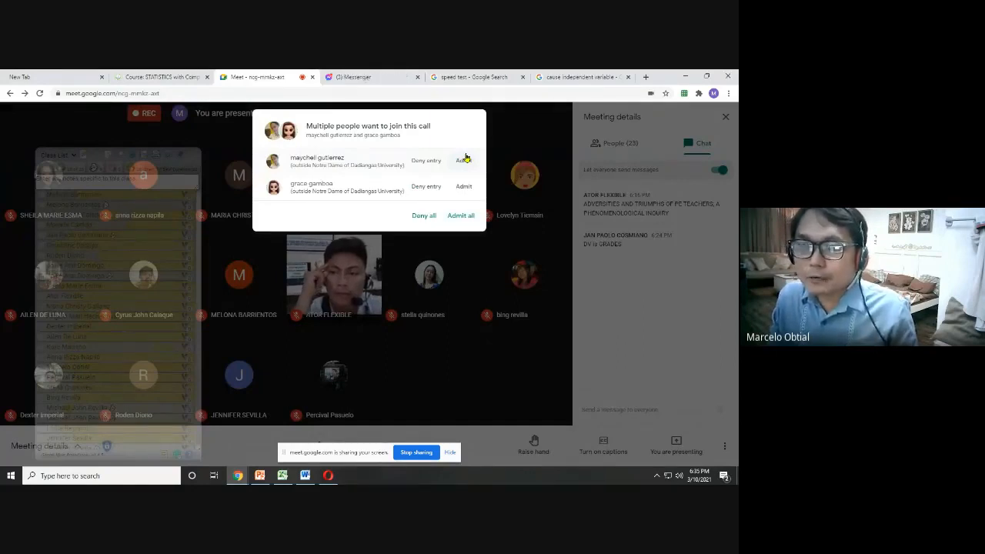
click(460, 216)
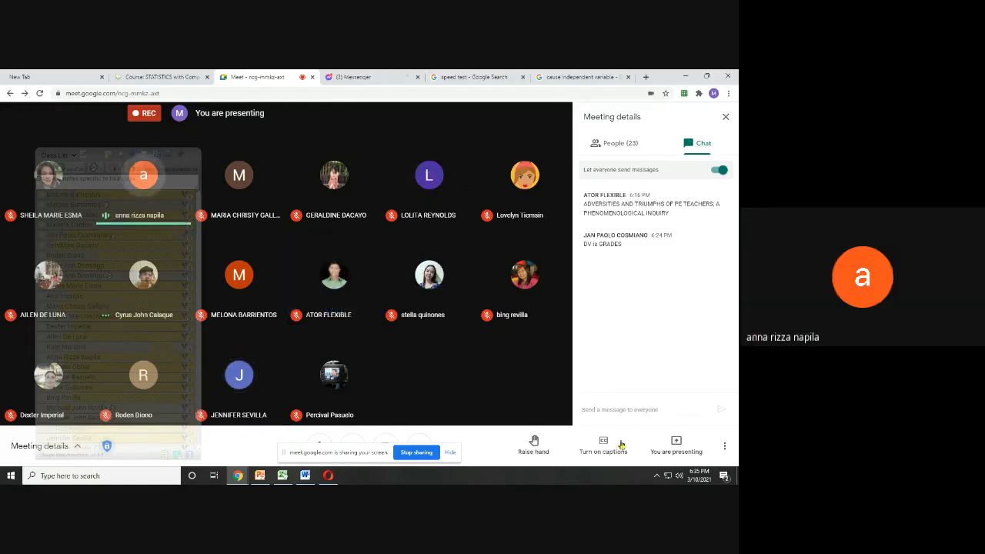
- Send the message "LIKERTS SCALE" in the meeting chat
click(592, 408)
text(y)
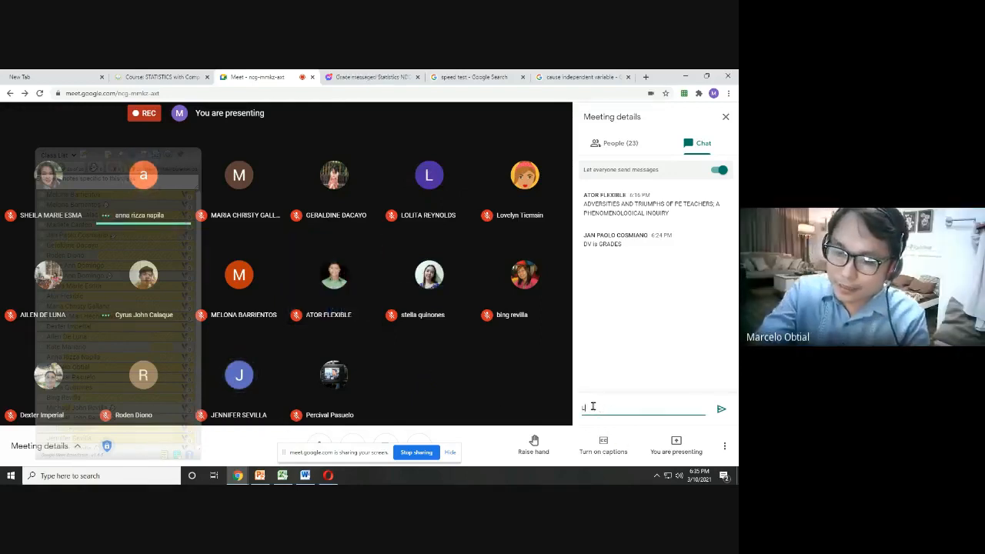
text(ikerts sc)
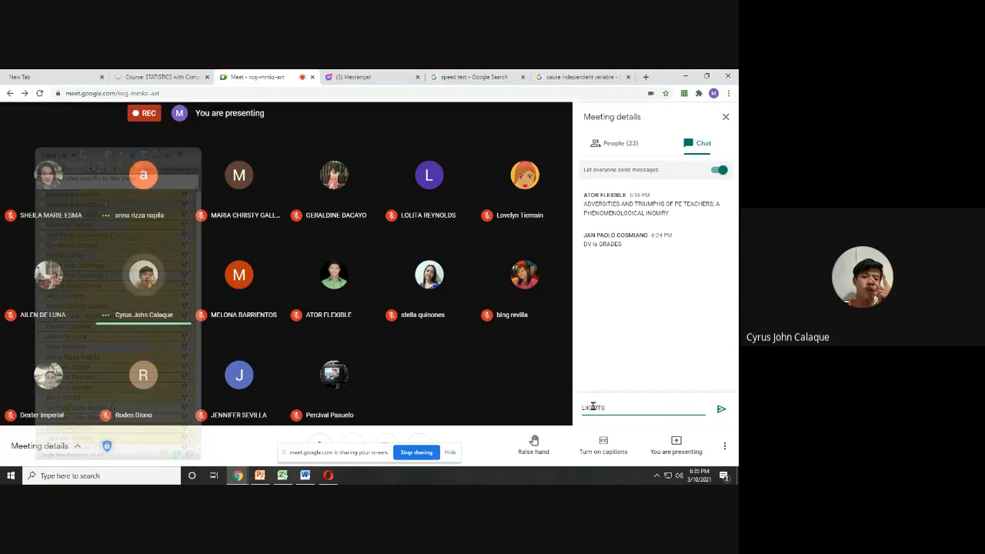
text(ale)
key(Return)
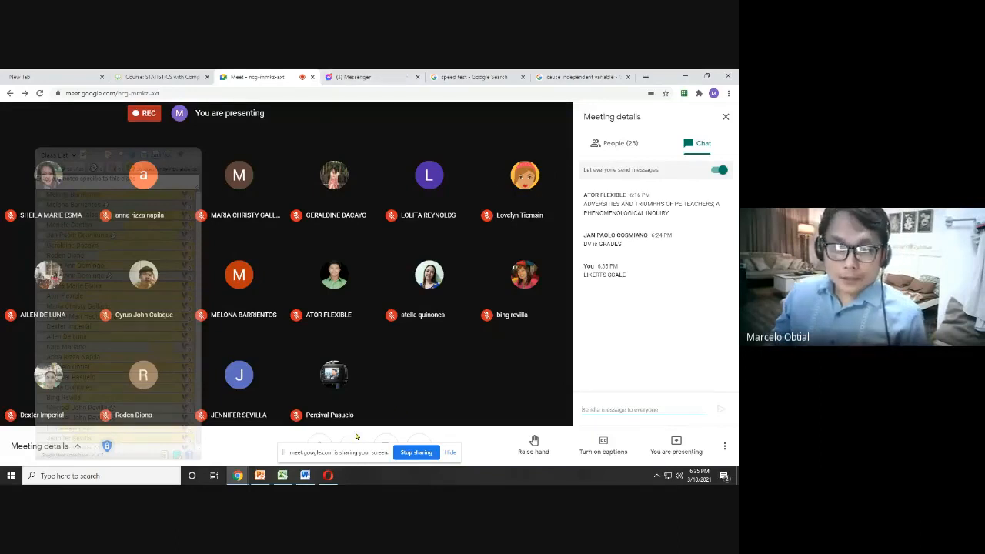
- Switch back to the Excel workbook, fit column C to its contents and apply all borders to the table B3:C8
click(283, 475)
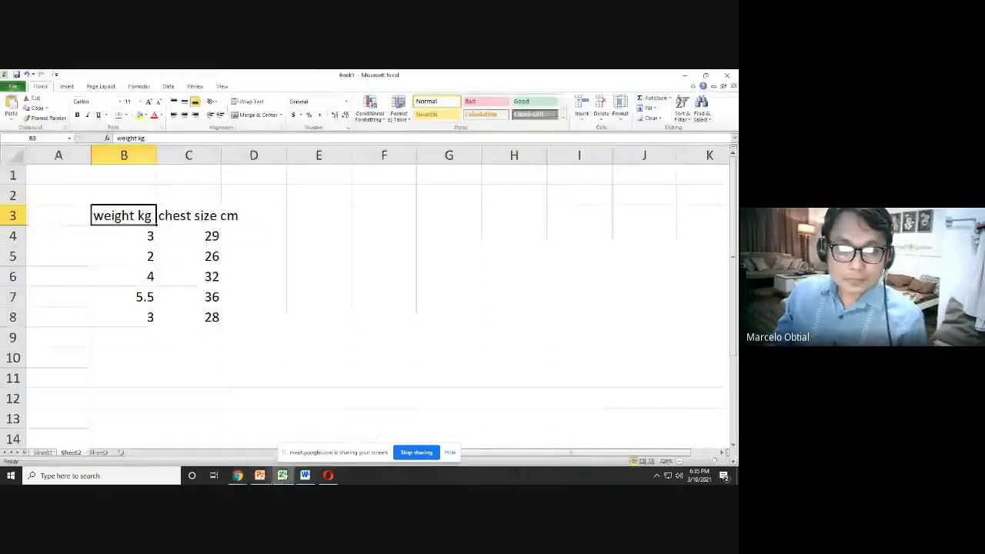
click(175, 357)
click(146, 323)
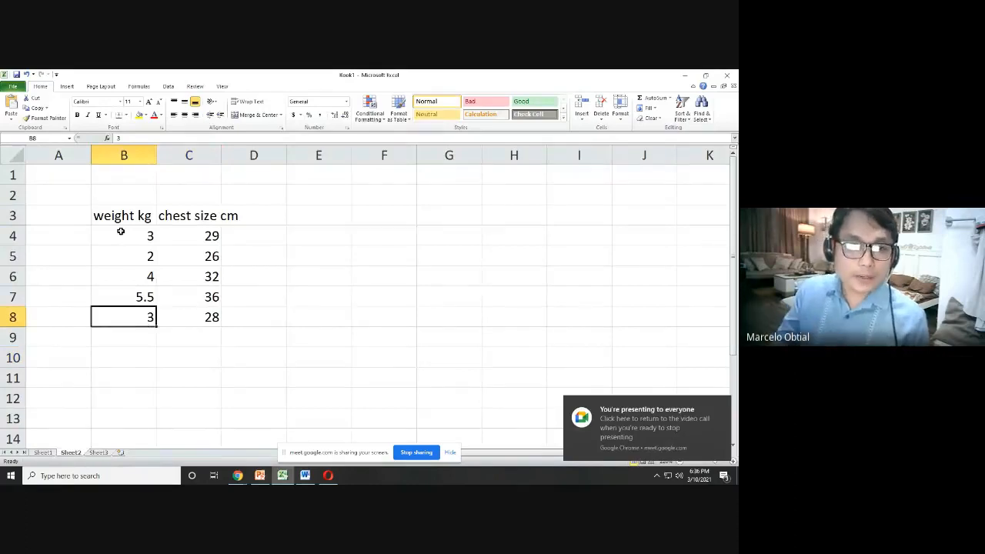
drag(121, 218, 198, 317)
double_click(221, 156)
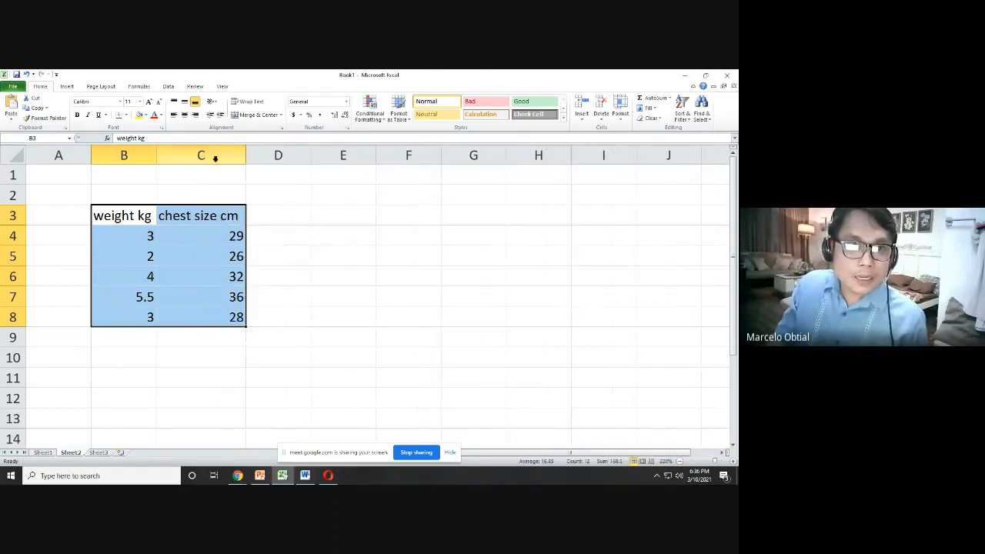
click(127, 115)
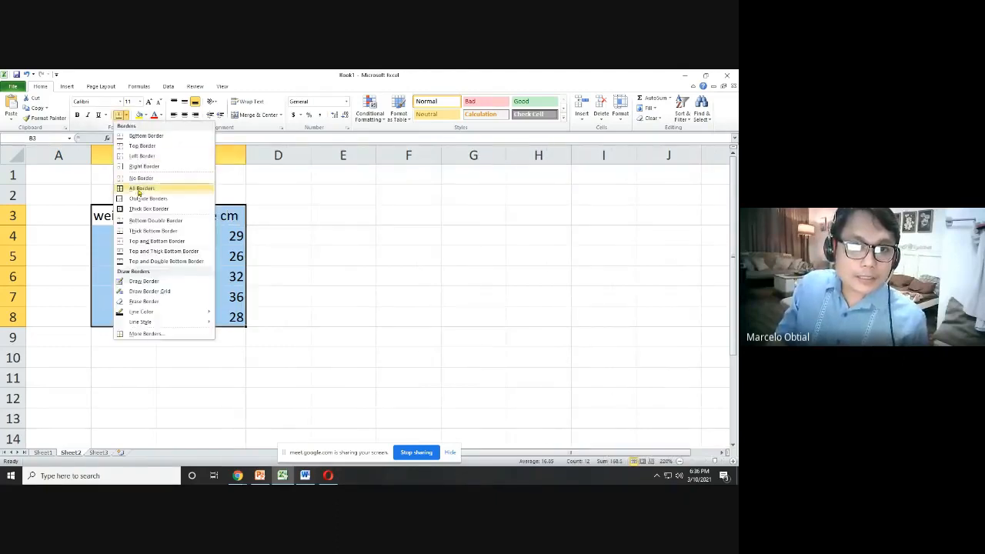
click(137, 188)
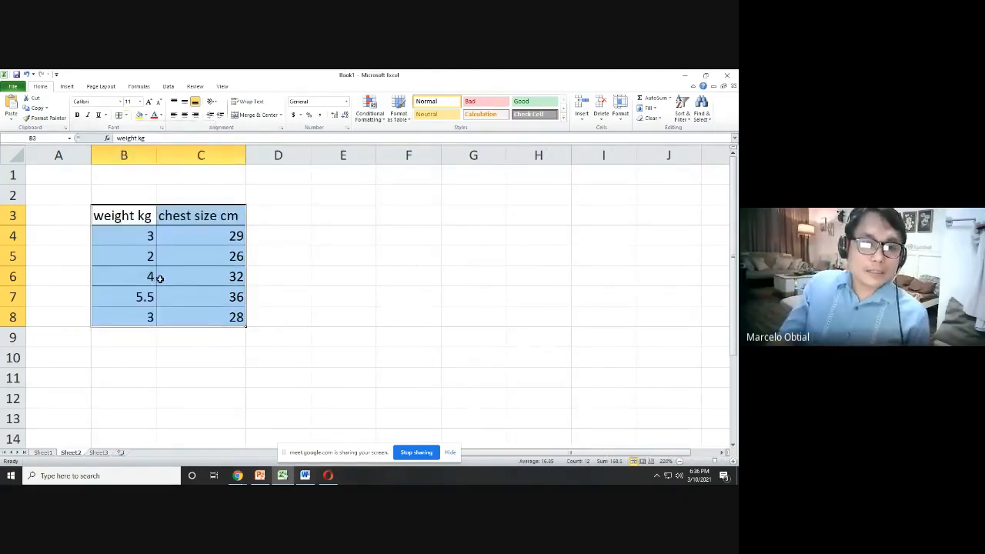
- Center the contents of the table B3:C8 horizontally
drag(132, 223, 205, 315)
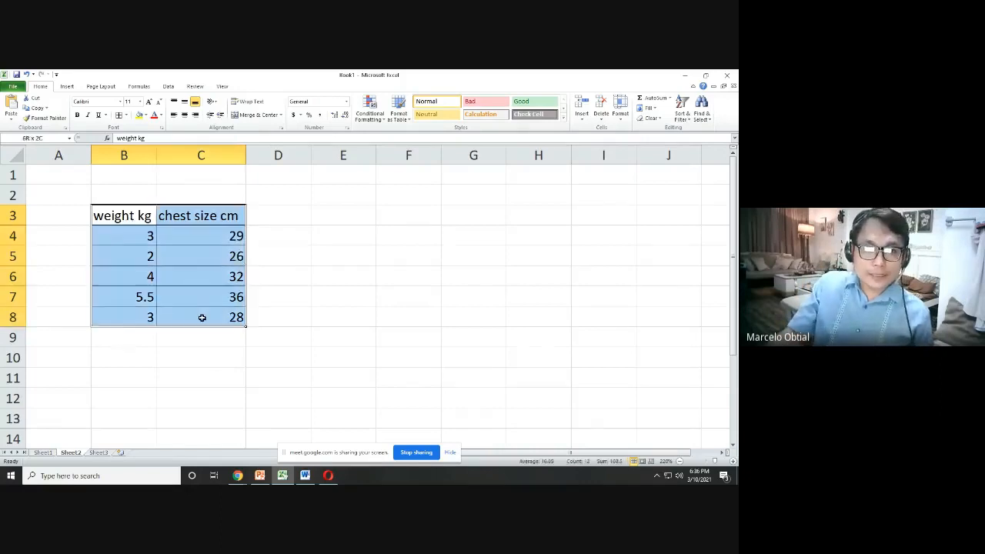
click(185, 113)
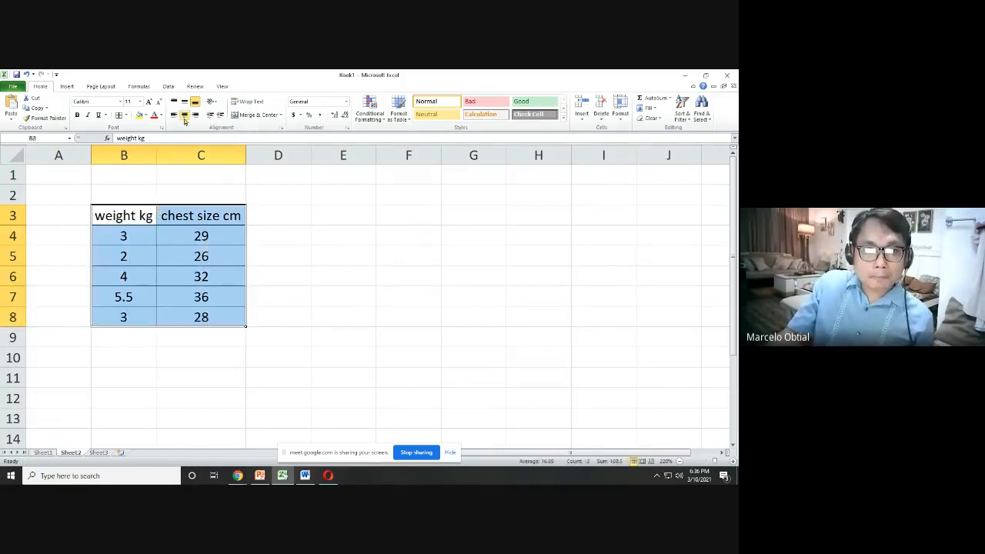
drag(263, 306, 275, 317)
click(127, 370)
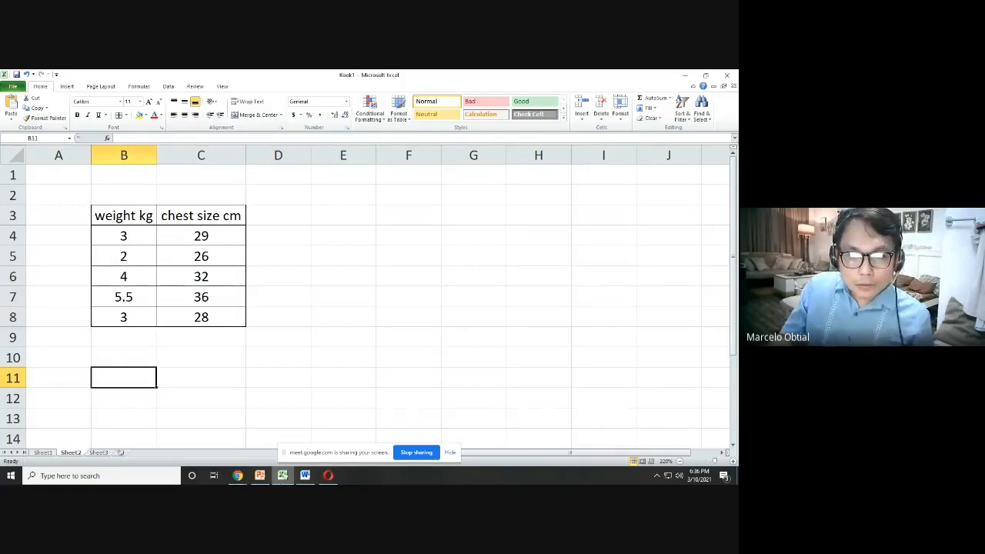
- Switch to the Word exam document and copy the picture of the rule of thumb for interpreting a correlation coefficient
click(304, 476)
scroll(331, 377, up, 10)
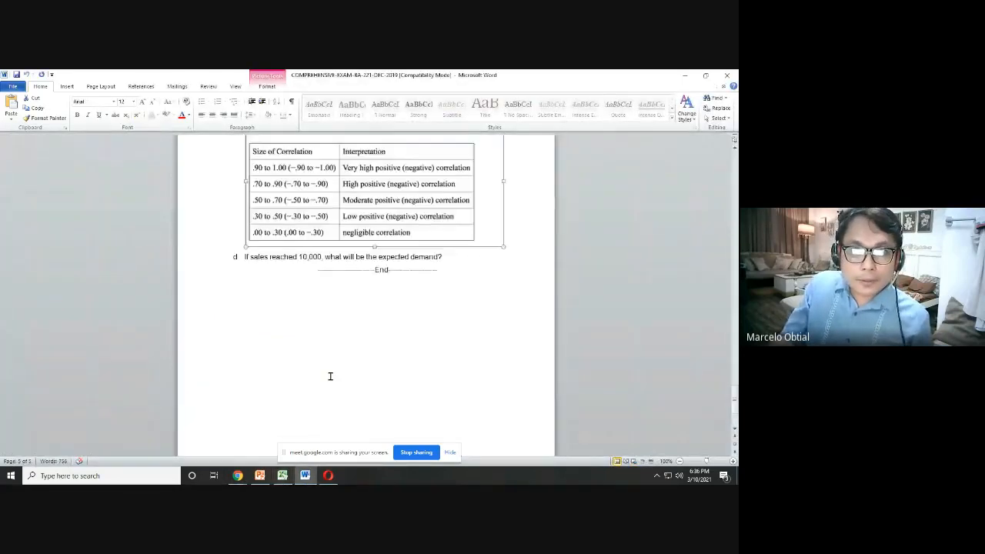
scroll(330, 377, up, 5)
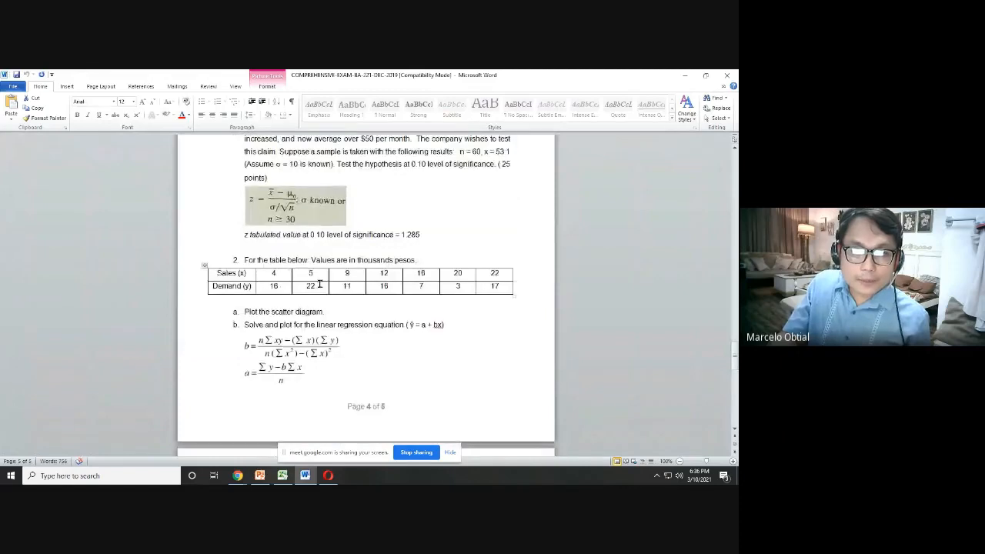
drag(227, 312, 480, 367)
right_click(363, 284)
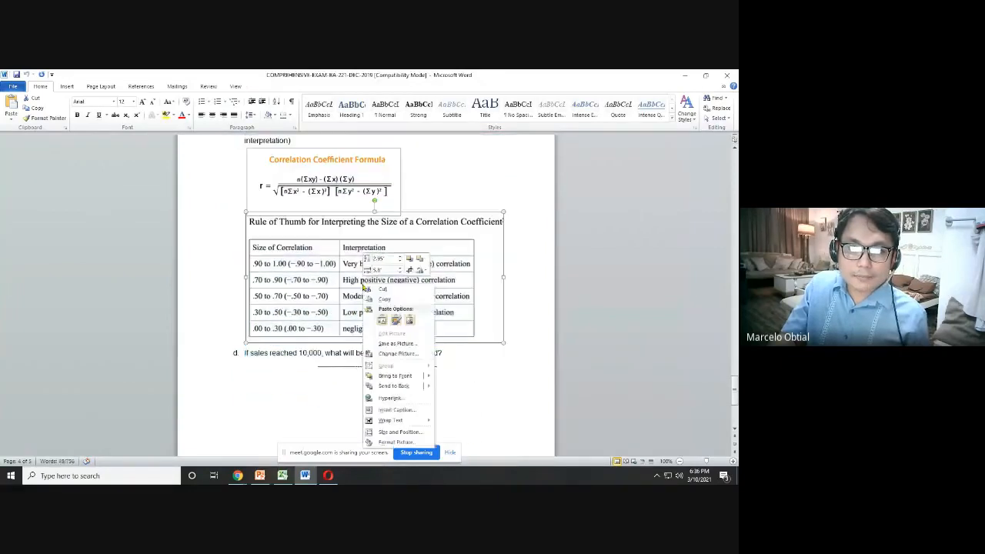
click(385, 300)
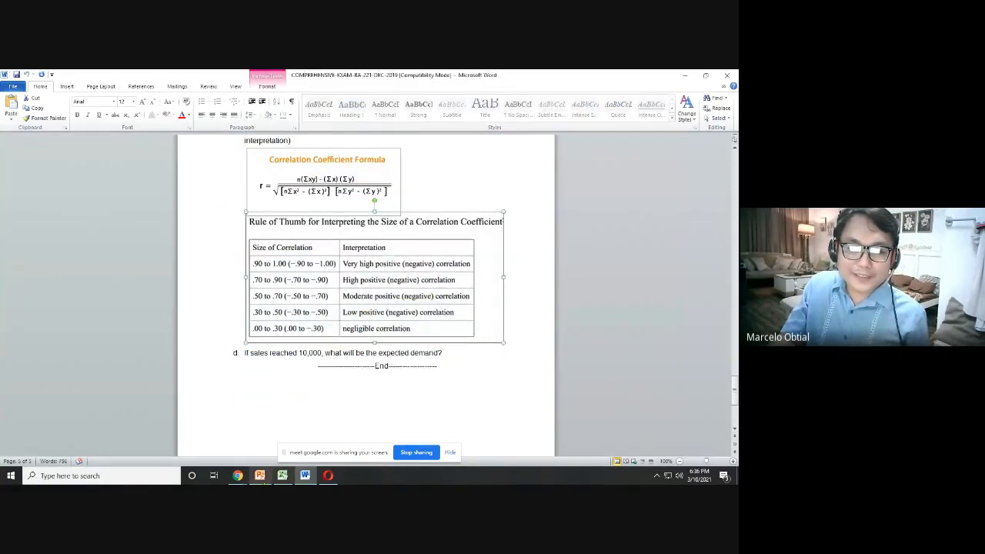
- Switch to the Excel workbook and paste the copied picture at cell B10, keeping its source formatting
click(282, 475)
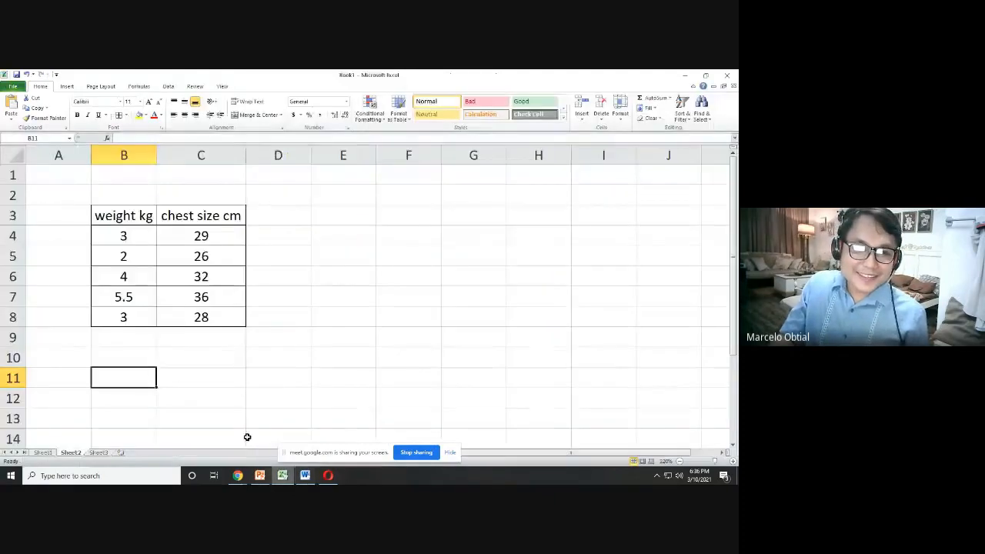
click(132, 350)
right_click(125, 354)
click(157, 223)
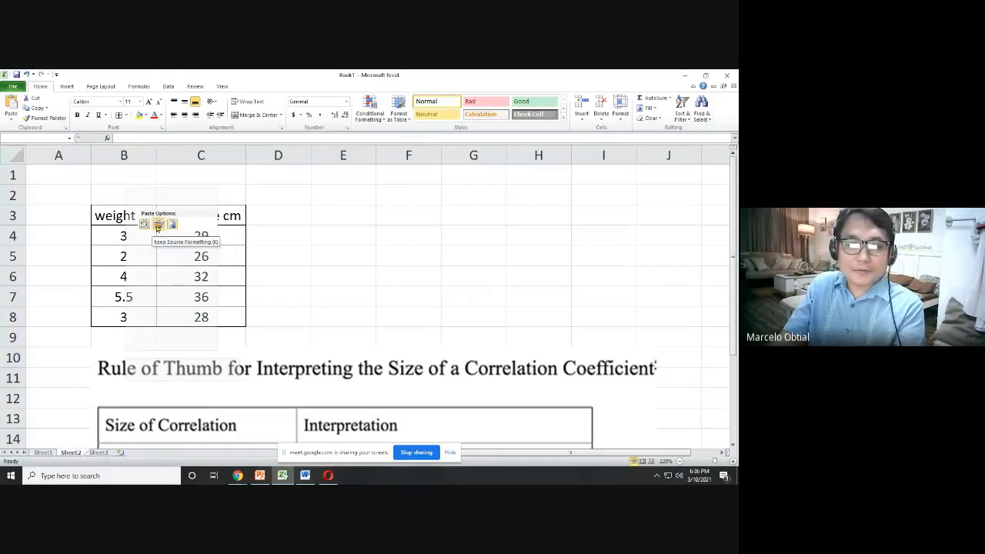
- Shrink the pasted rule of thumb picture, then delete it from the worksheet
scroll(330, 389, down, 7)
scroll(330, 384, up, 5)
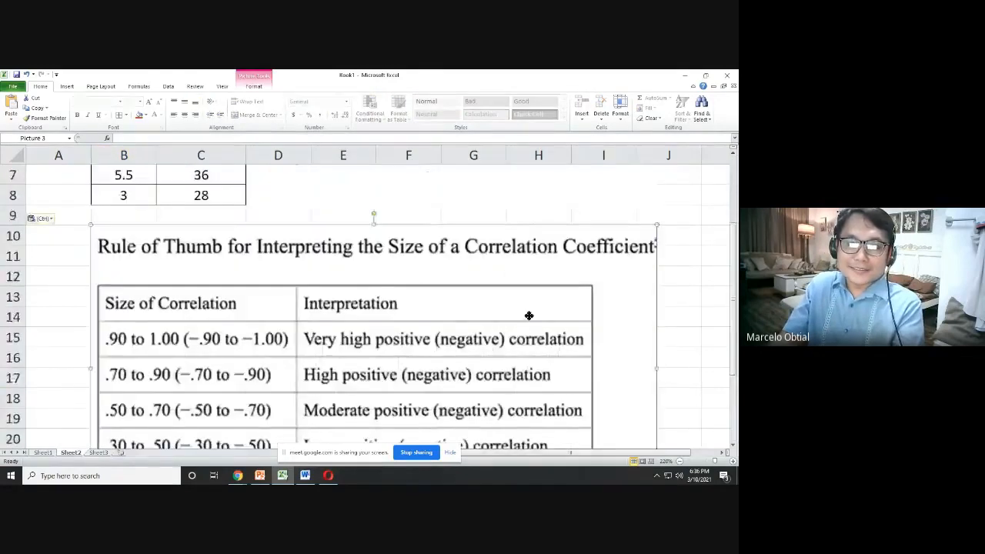
drag(529, 316, 532, 313)
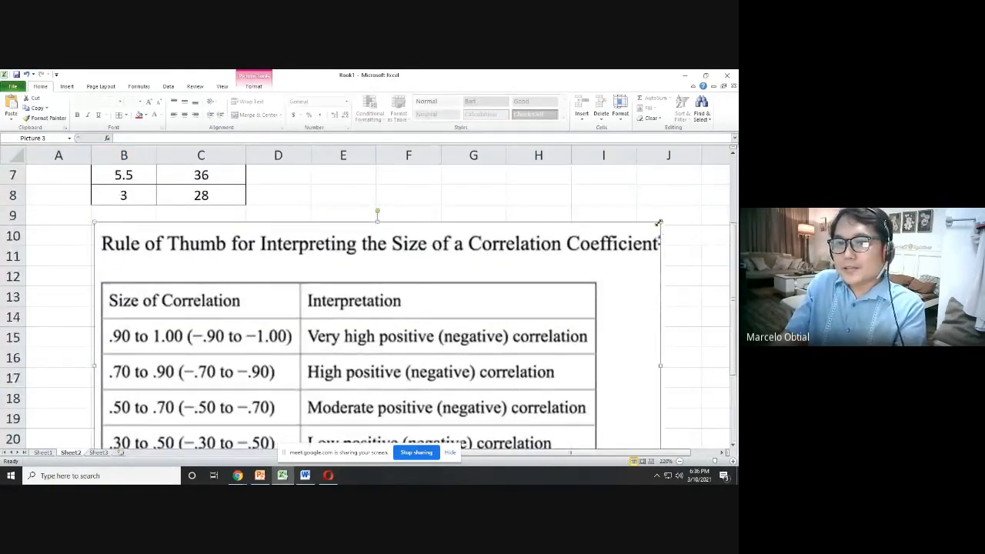
drag(657, 223, 415, 305)
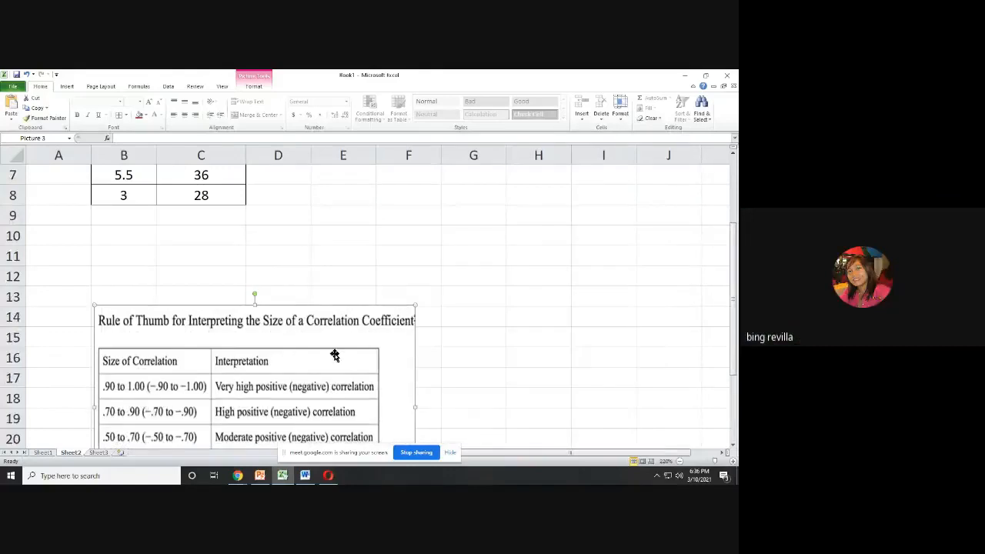
key(Delete)
scroll(339, 388, up, 2)
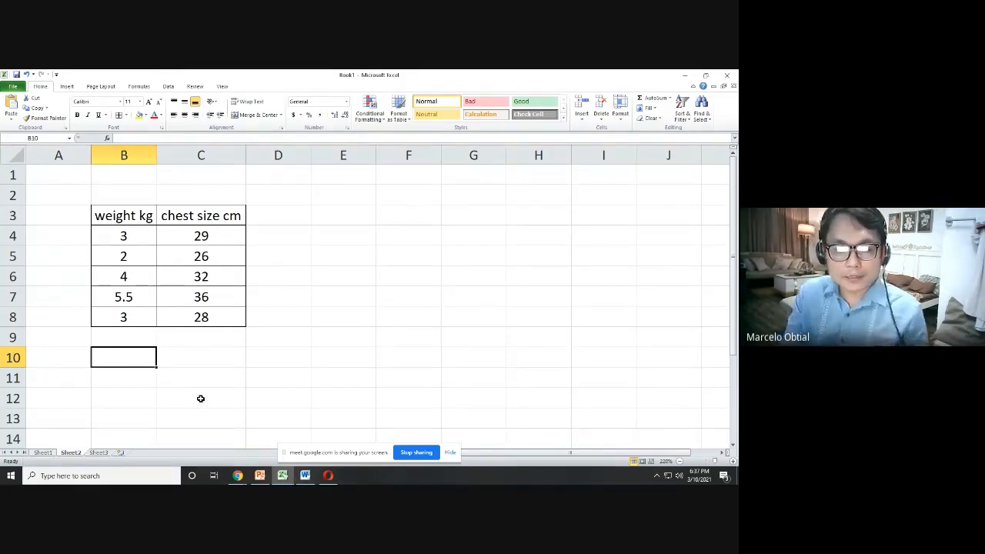
- Cut the Correlation Coefficient Formula picture from the Word exam document and paste it into the Excel worksheet at cell B10
click(305, 476)
scroll(302, 422, up, 3)
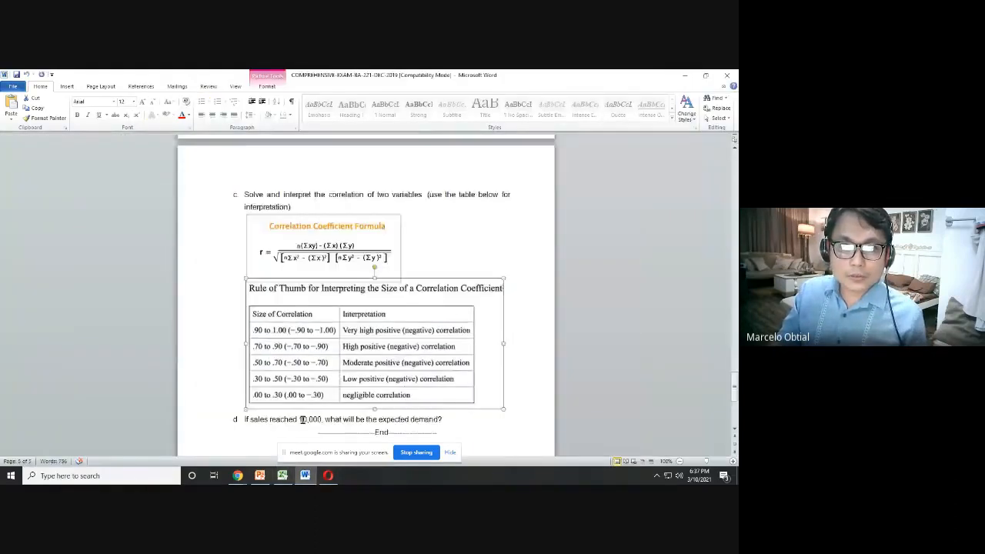
scroll(302, 421, up, 3)
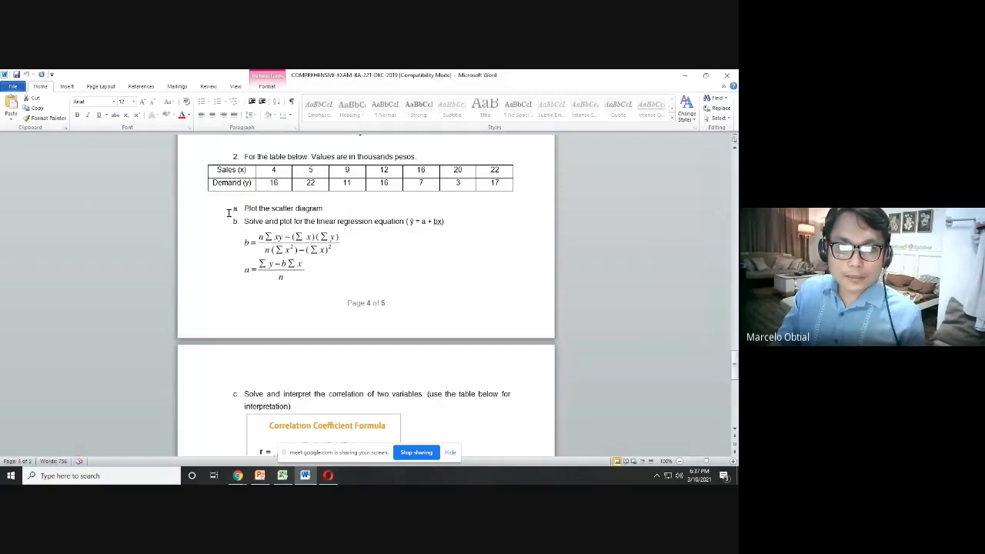
drag(229, 213, 418, 319)
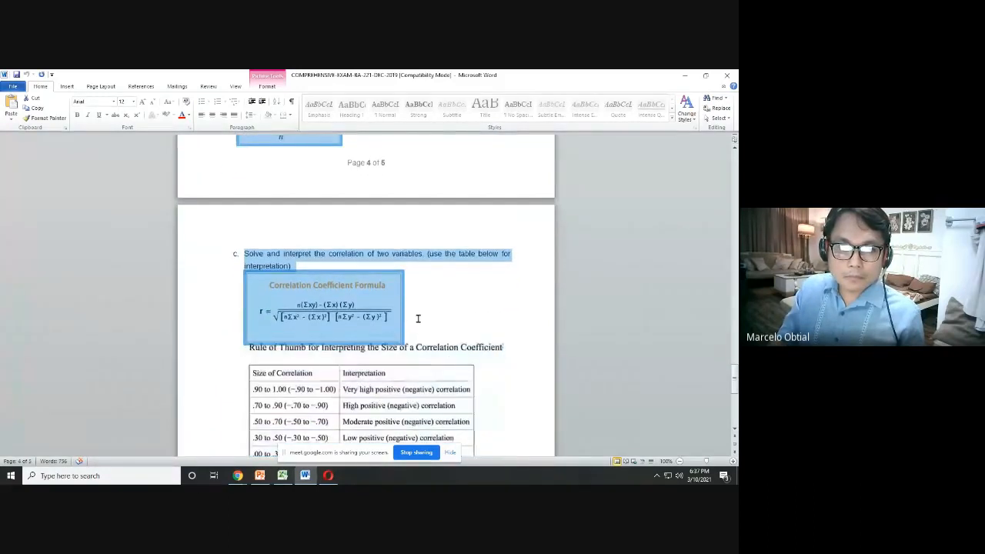
click(345, 301)
right_click(346, 302)
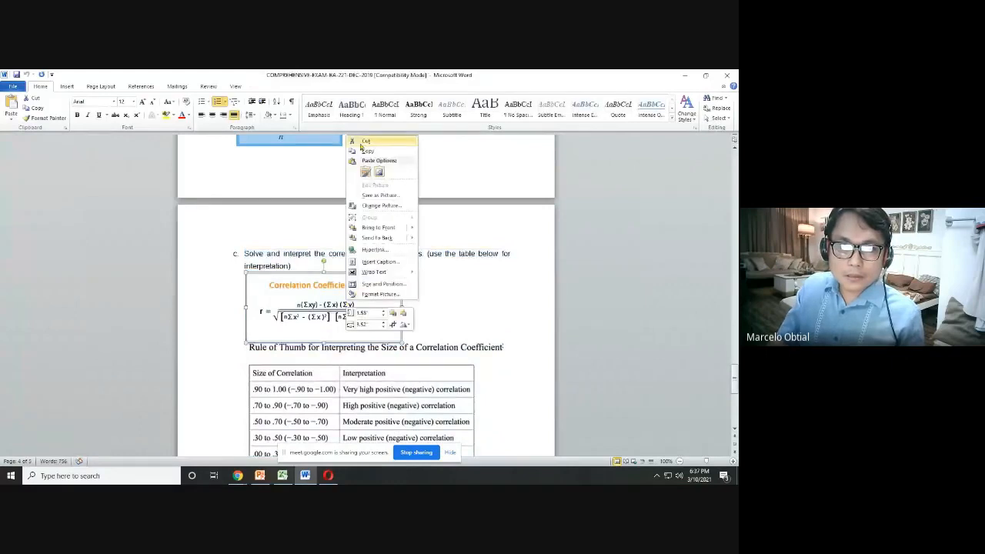
click(365, 142)
click(283, 475)
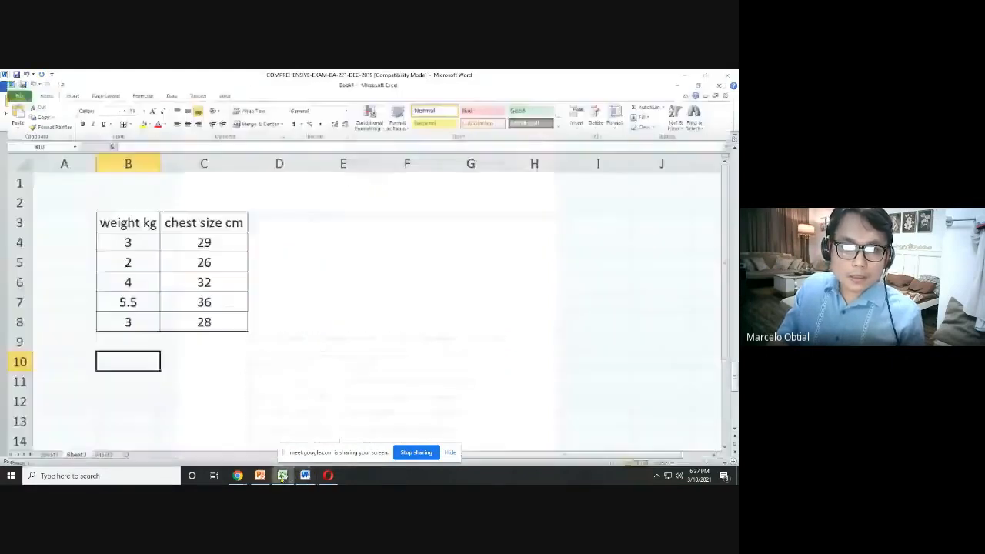
key(ctrl+v)
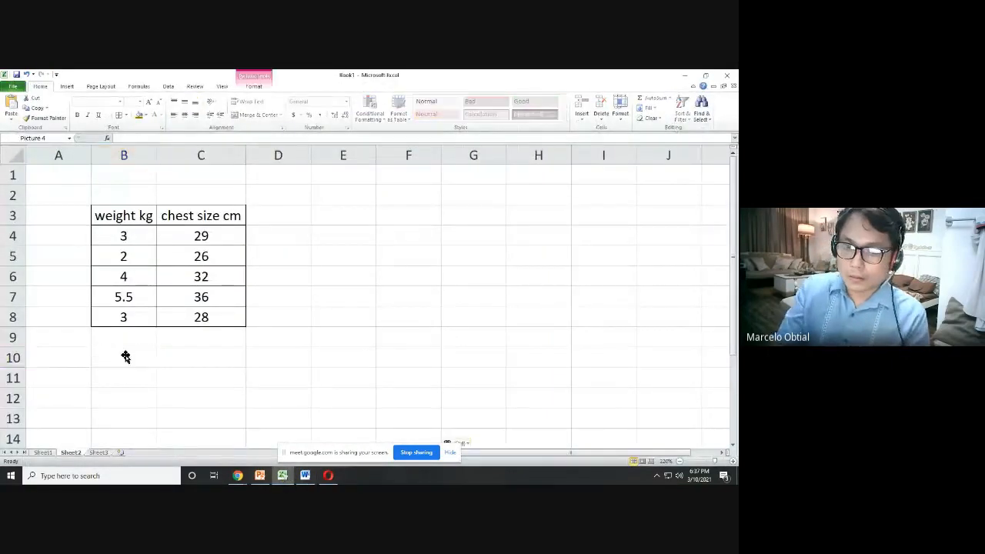
- Delete the pasted Correlation Coefficient Formula picture from the worksheet
scroll(241, 410, down, 5)
scroll(241, 400, up, 5)
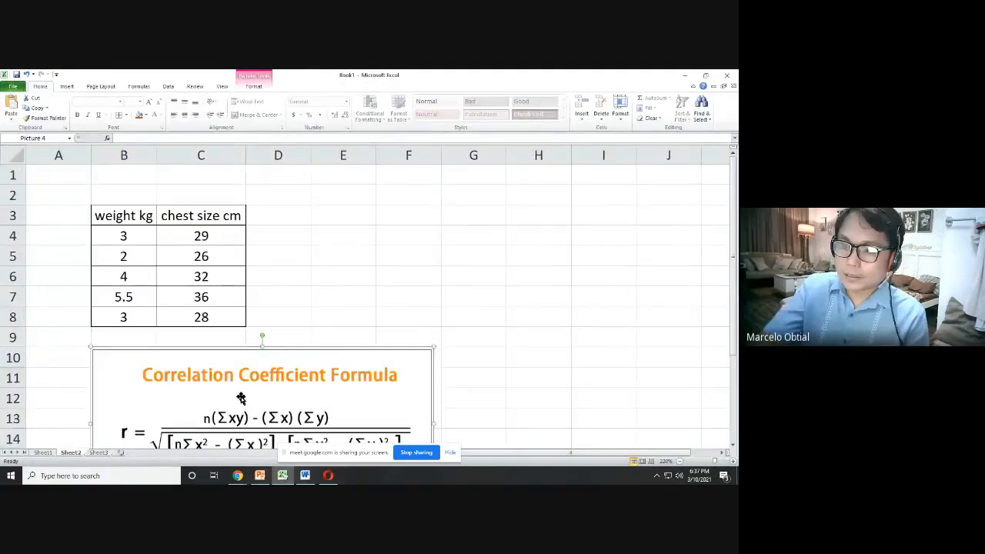
key(Delete)
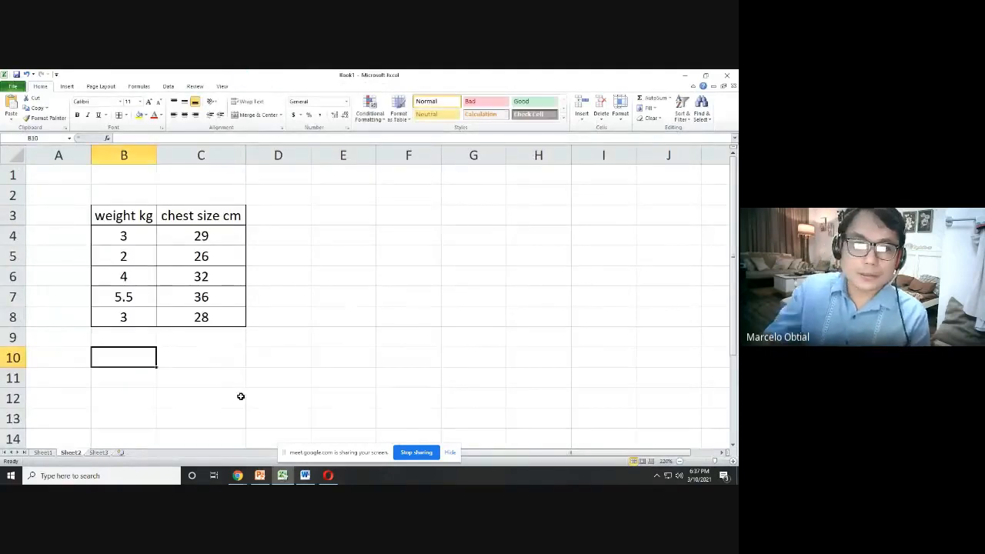
- Enter the heading "A.) SCATTER DIAGRAM" in cell E2
click(335, 189)
text(A)
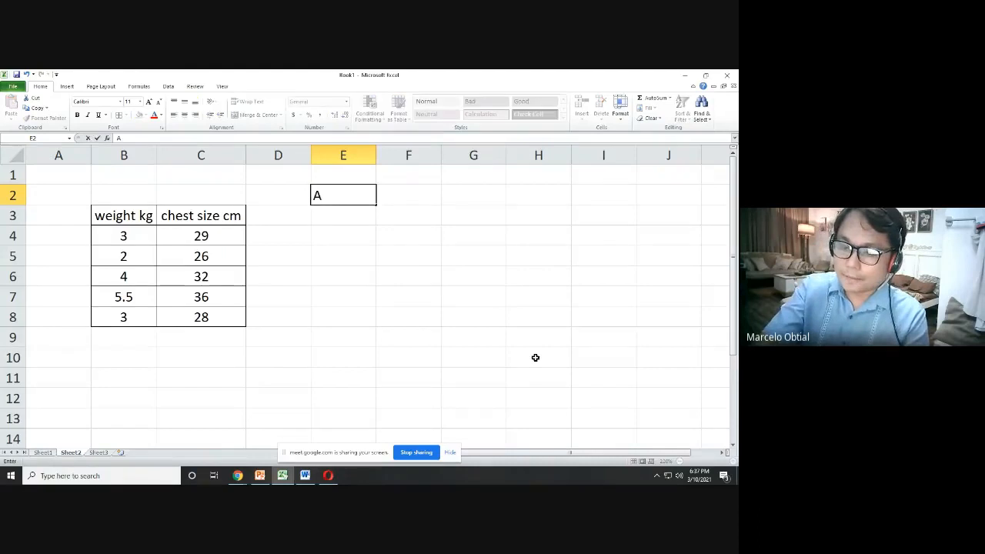
text(.))
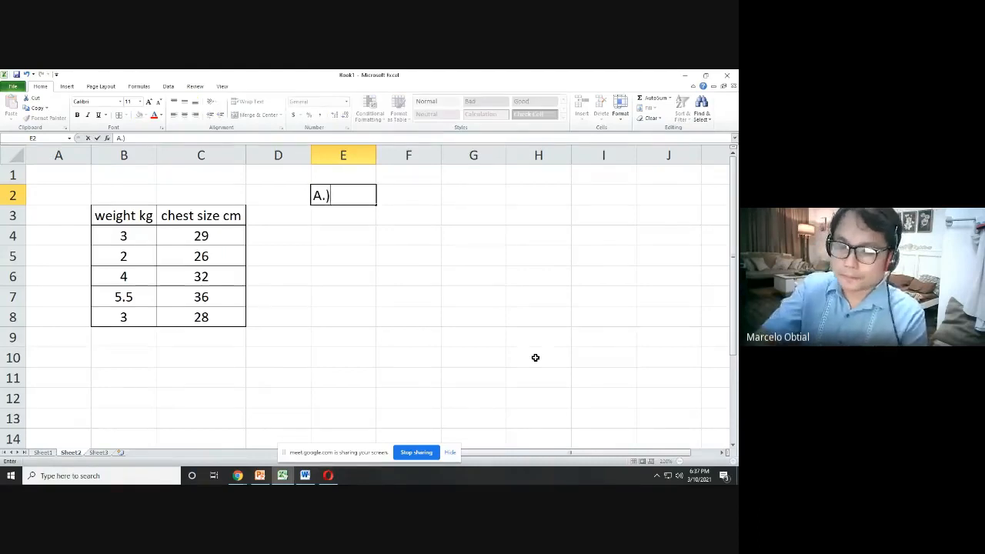
text( SCATTER)
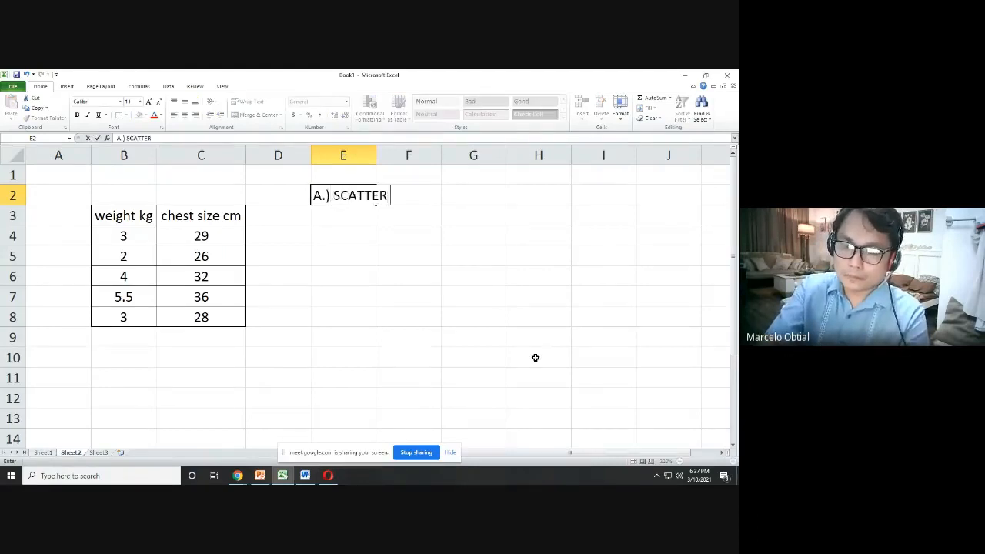
text( DIAGRAM)
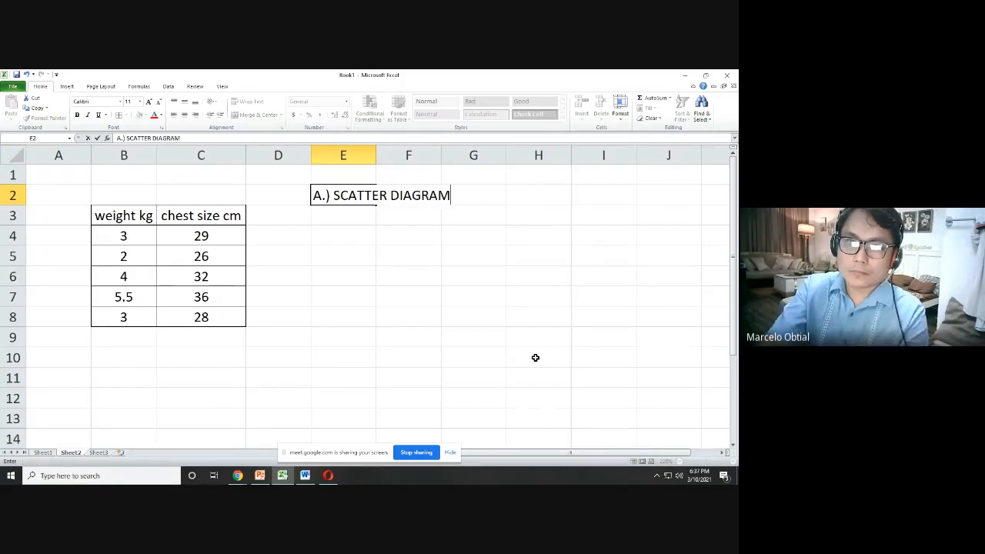
key(Return)
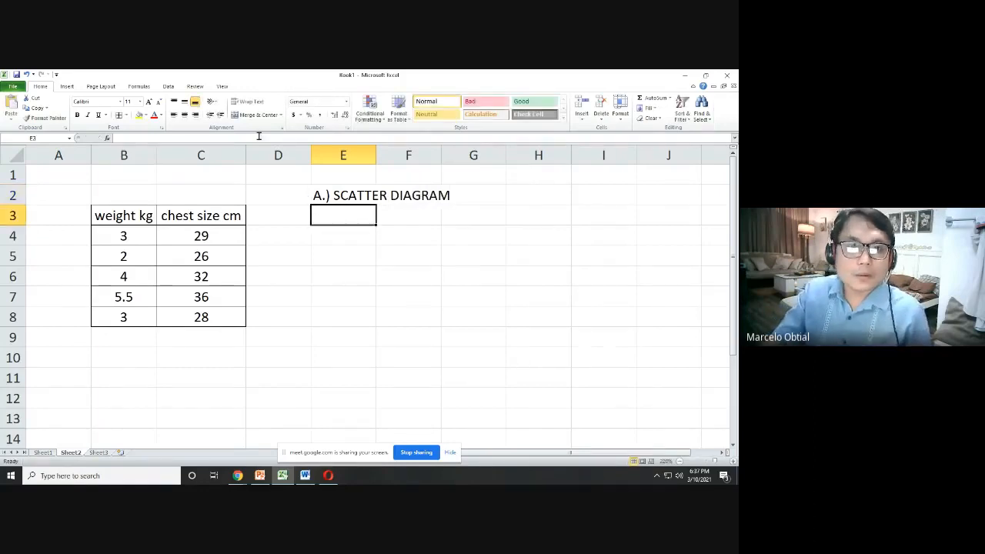
click(429, 415)
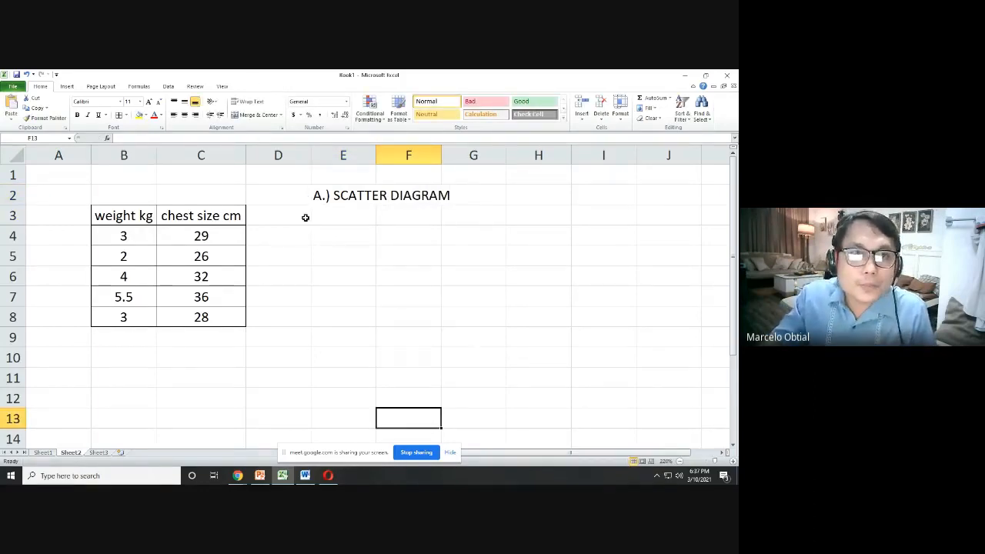
- Insert a markers-only scatter chart from the weight and chest size values in B4:C8 and remove its legend
drag(121, 241, 200, 317)
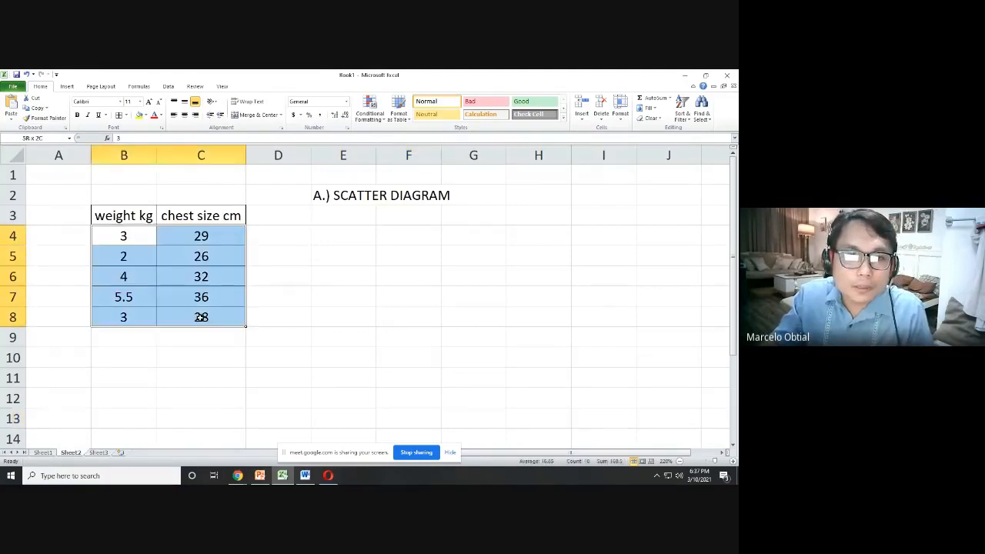
click(67, 86)
click(274, 108)
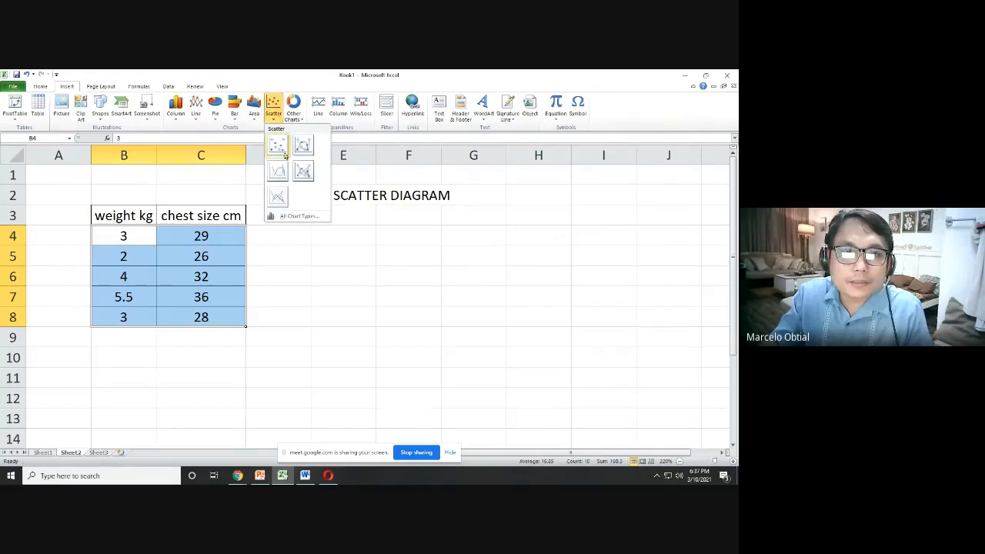
click(276, 145)
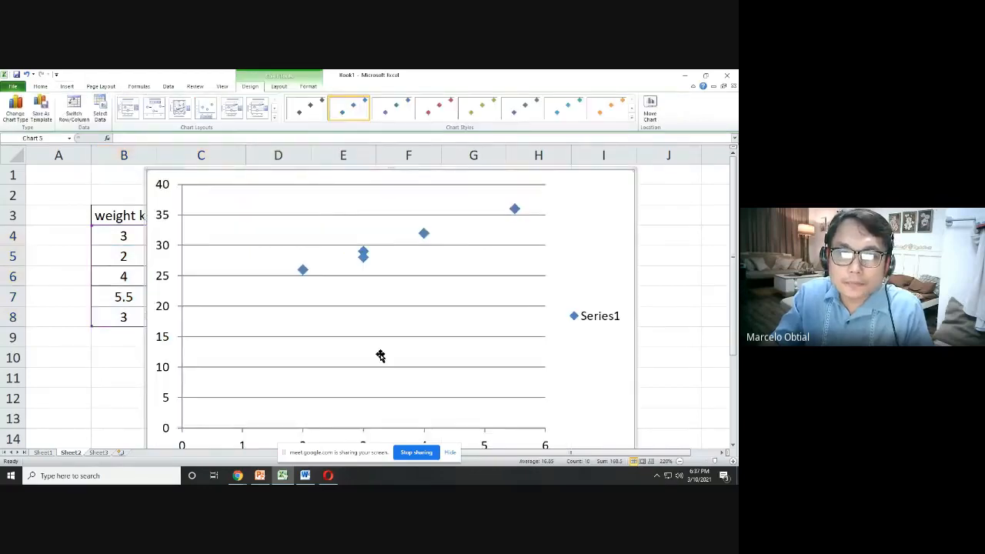
scroll(345, 325, down, 2)
scroll(346, 325, up, 1)
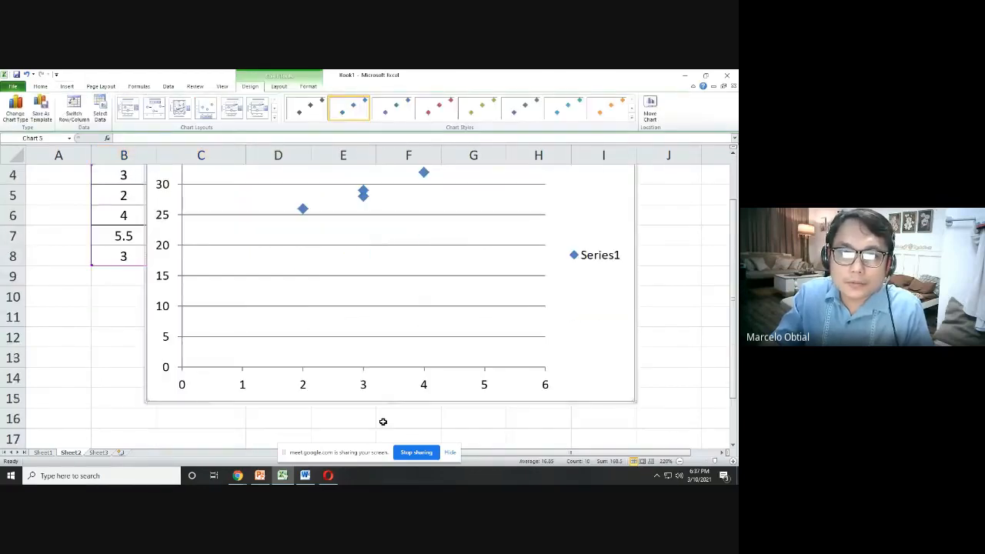
click(589, 260)
key(Delete)
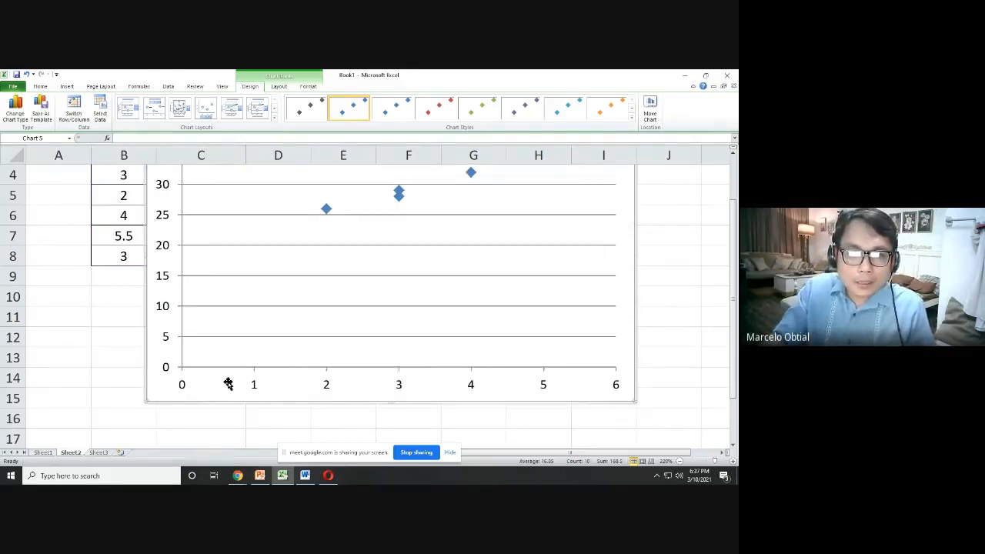
- Open the axis formatting for the scatter chart's horizontal axis and make its major and minor units fixed
double_click(292, 388)
click(459, 382)
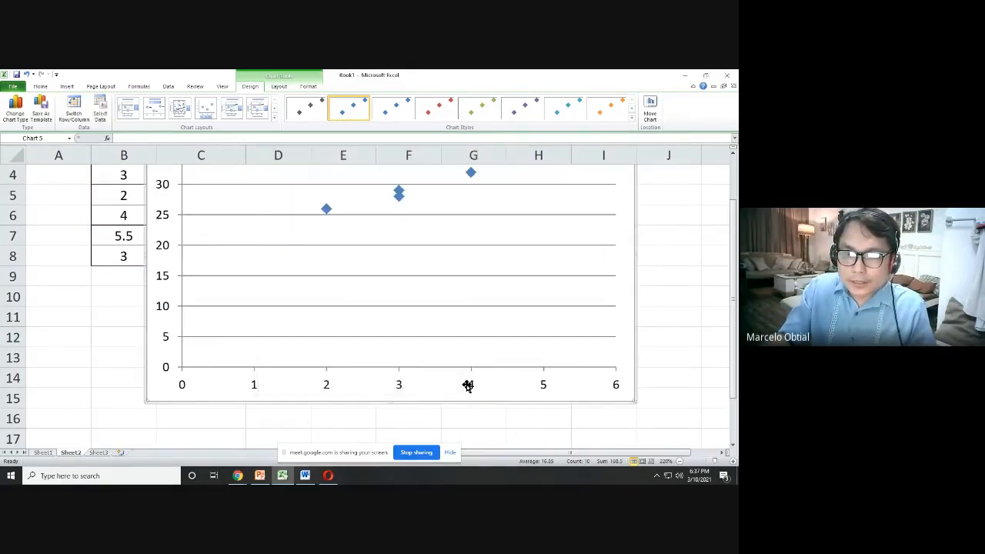
double_click(543, 385)
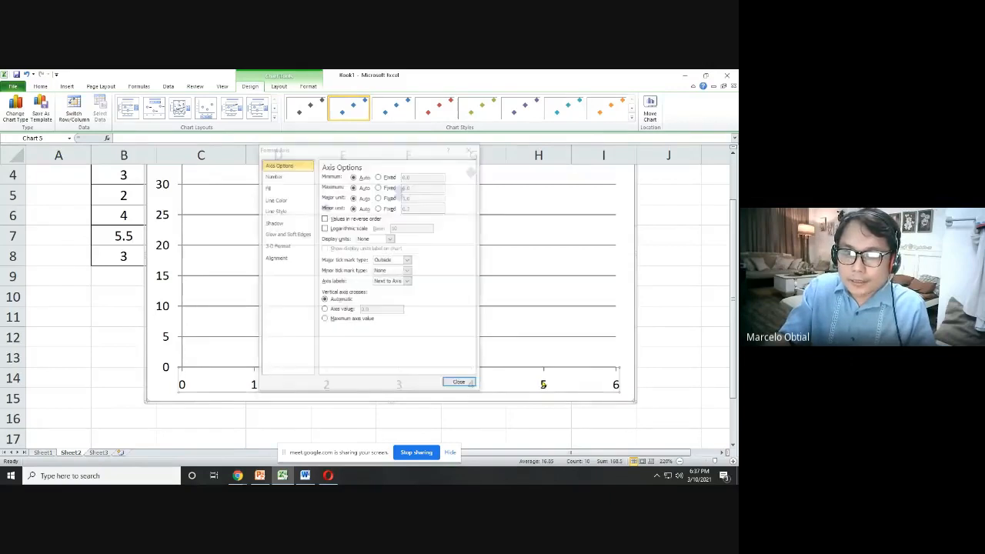
right_click(544, 382)
click(551, 375)
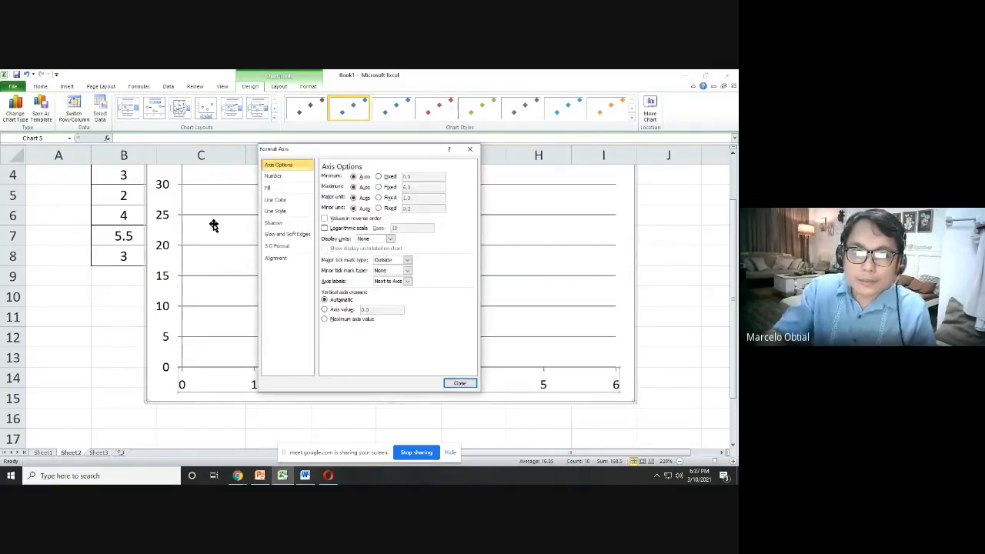
click(380, 199)
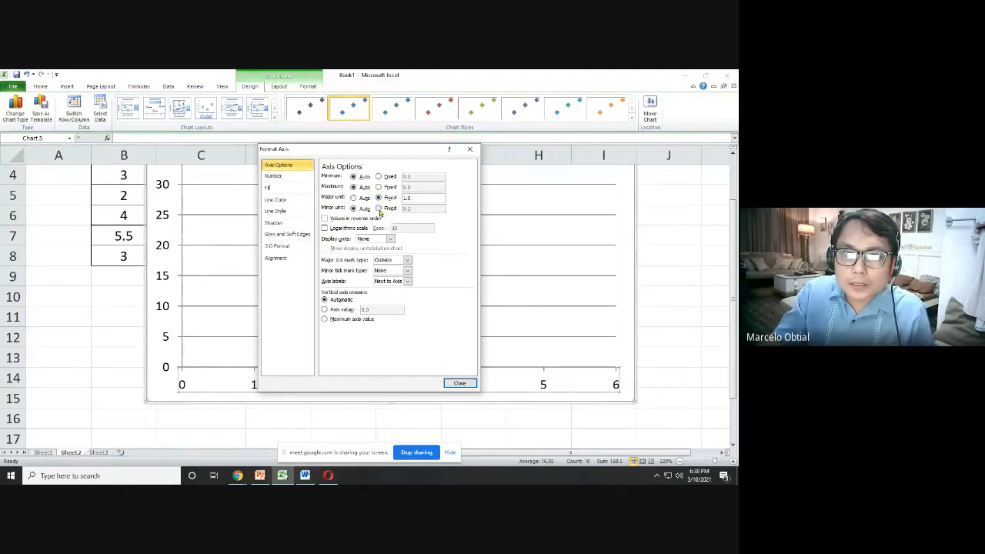
click(379, 208)
- Set the horizontal axis's major unit to 0.5 and apply the axis formatting
click(421, 200)
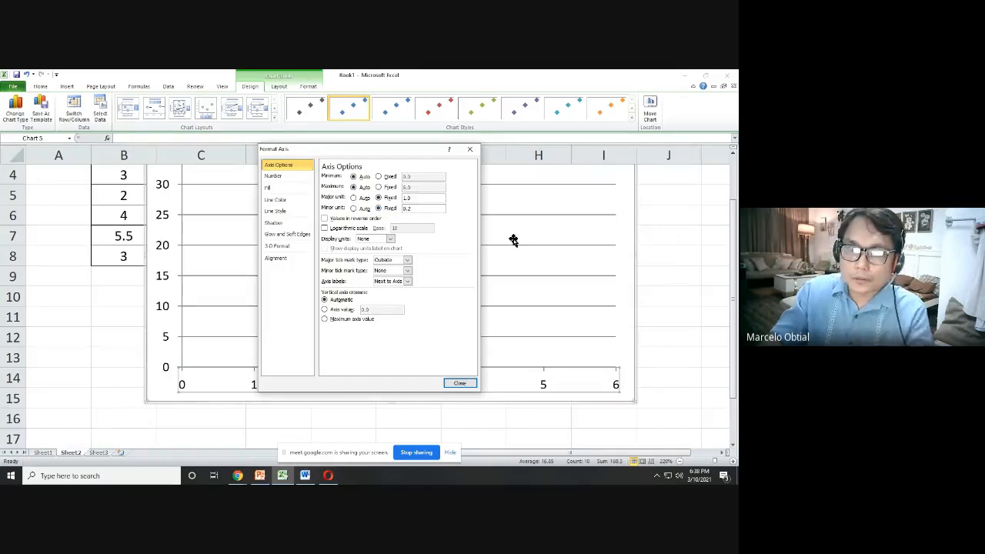
key(BackSpace)
key(BackSpace)
key(BackSpace)
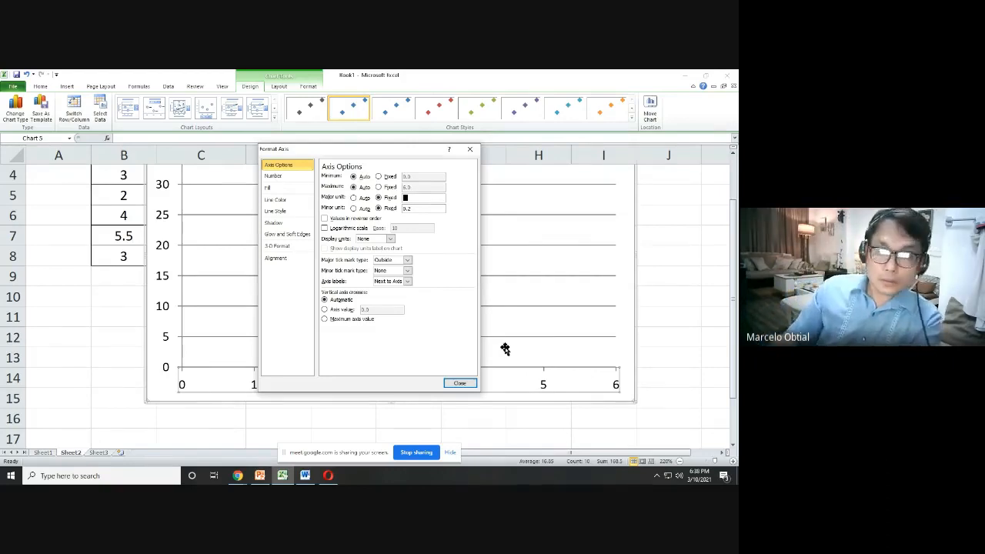
text(.5)
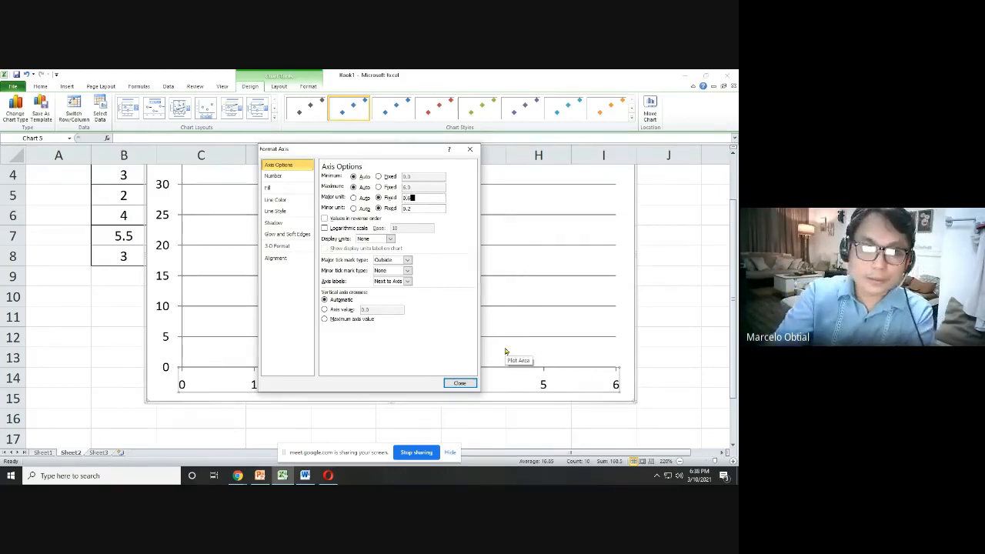
text(6)
key(BackSpace)
key(BackSpace)
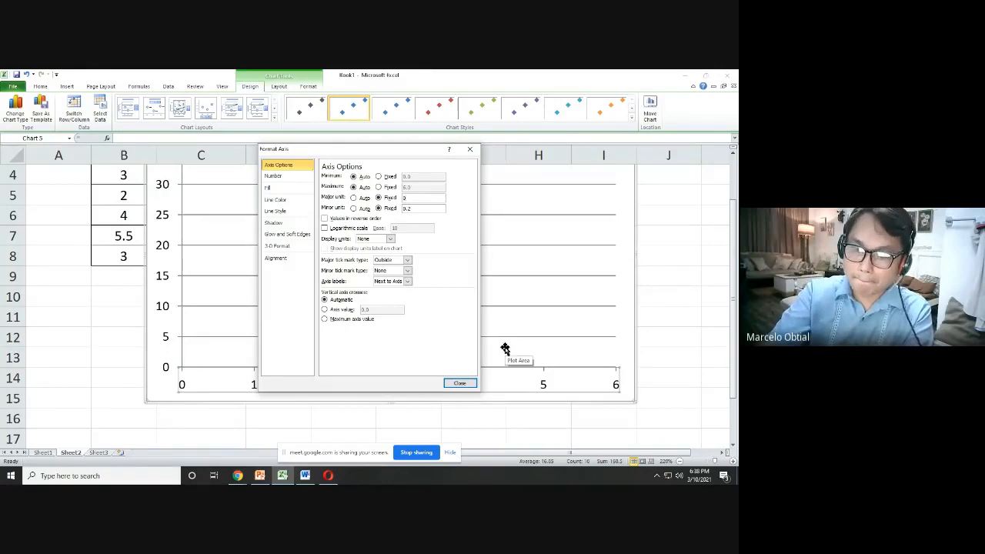
text(.)
key(BackSpace)
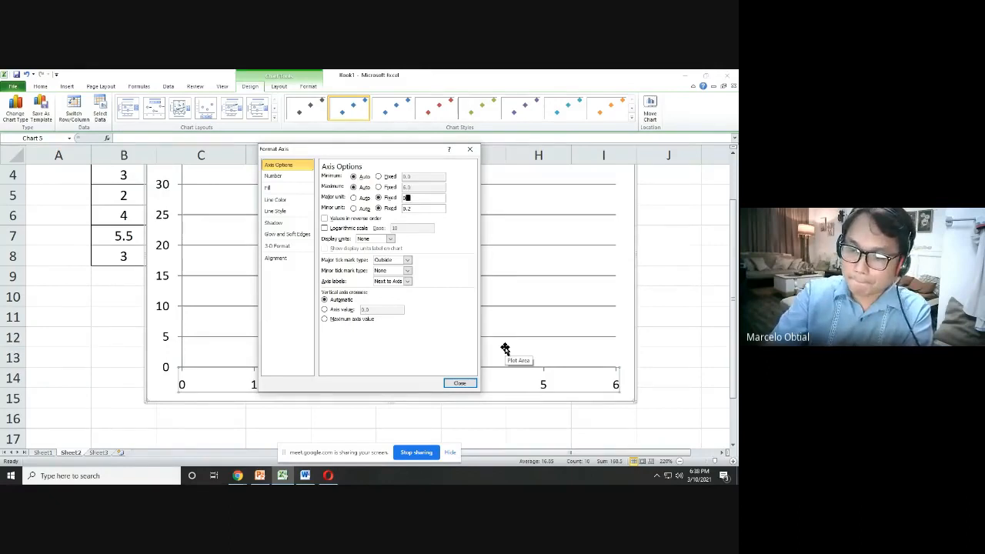
key(Return)
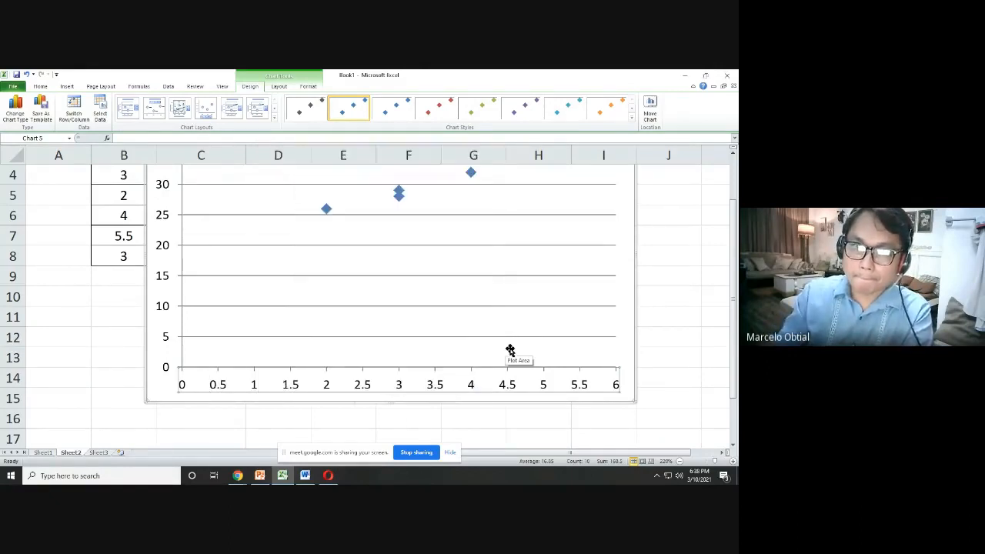
scroll(333, 287, up, 1)
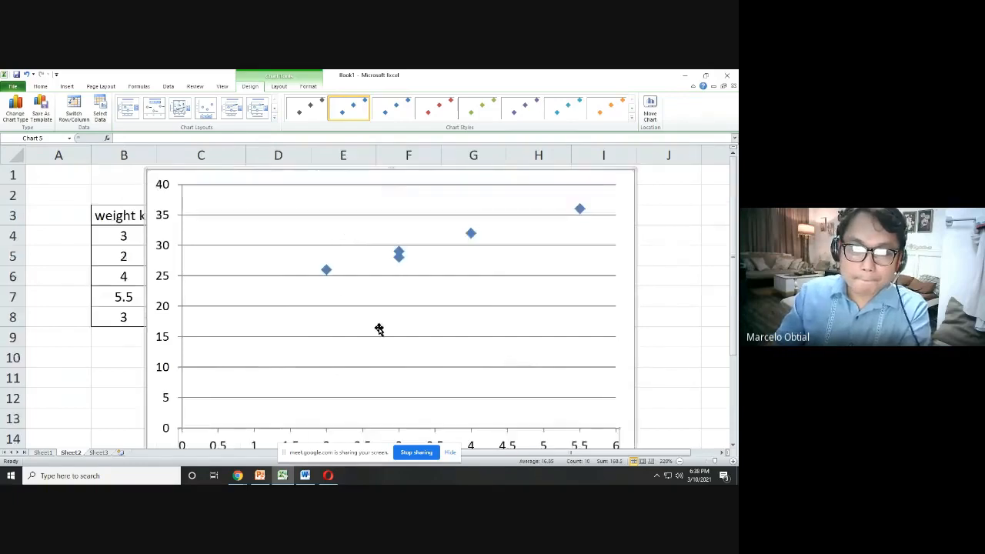
right_click(167, 291)
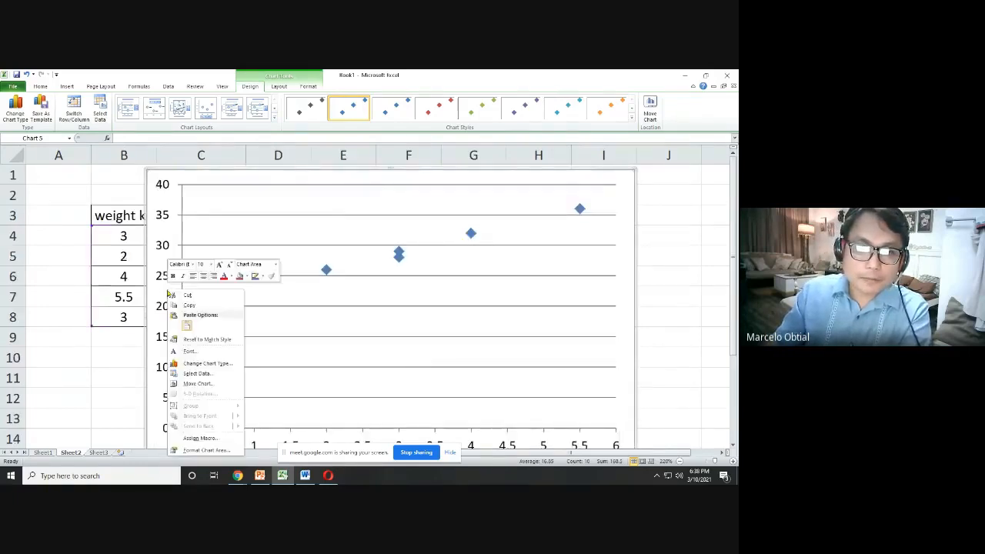
click(206, 450)
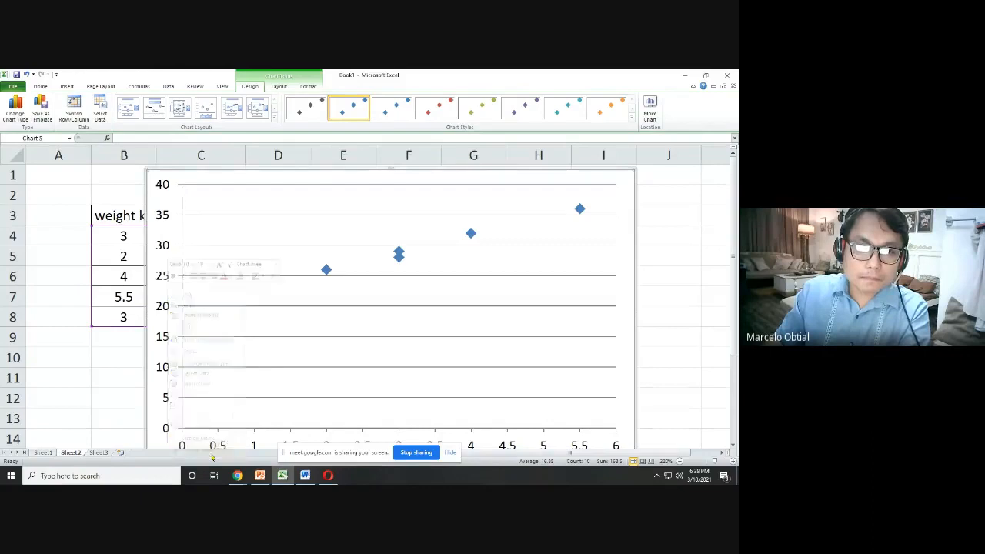
click(459, 382)
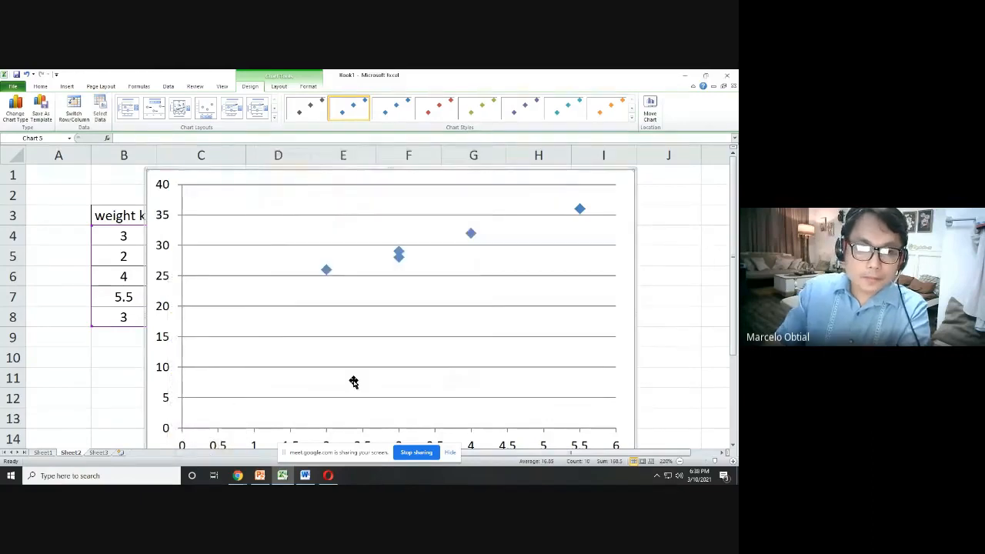
- Format the scatter chart's vertical axis with a fixed minimum of 20, a fixed major unit of 2 and a fixed minor unit
double_click(164, 337)
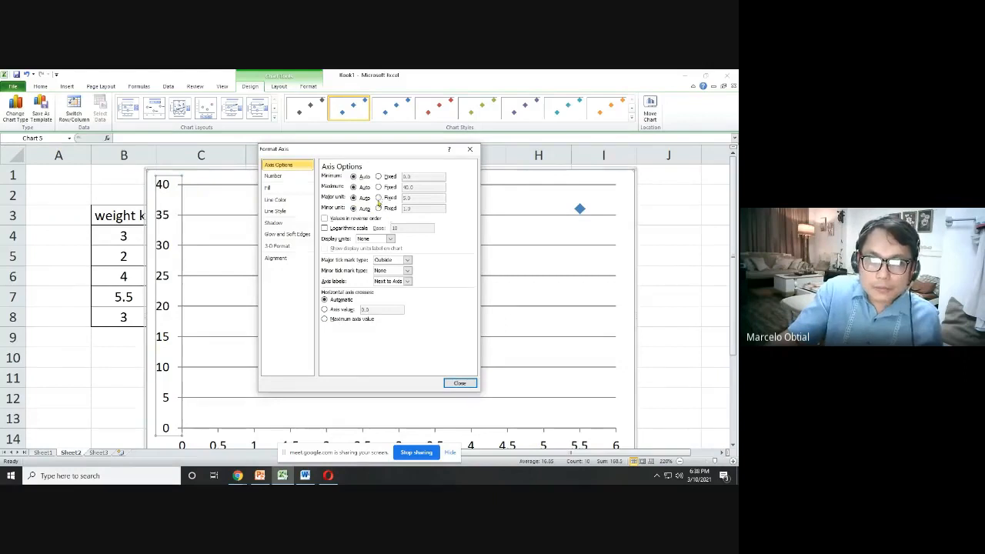
click(378, 197)
click(377, 208)
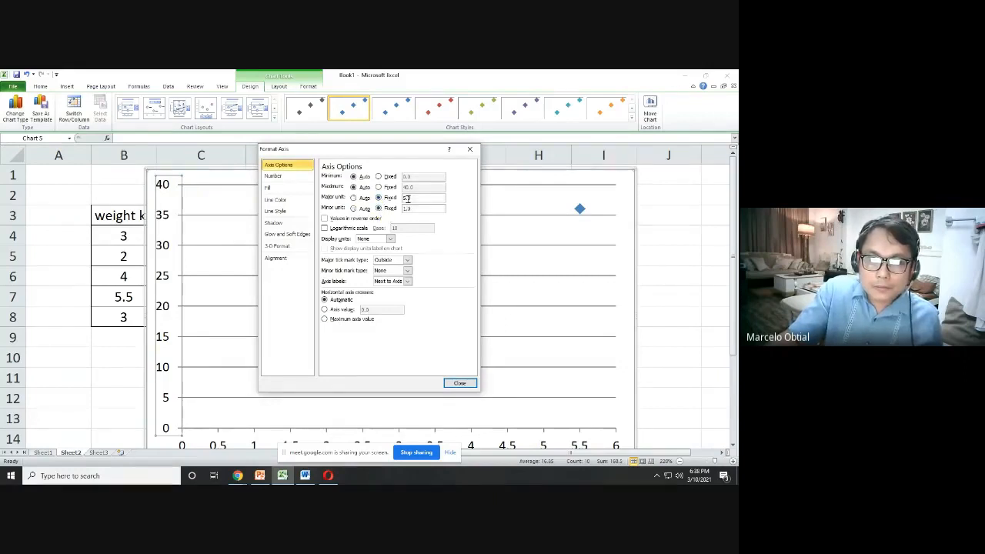
click(387, 199)
text(0.5)
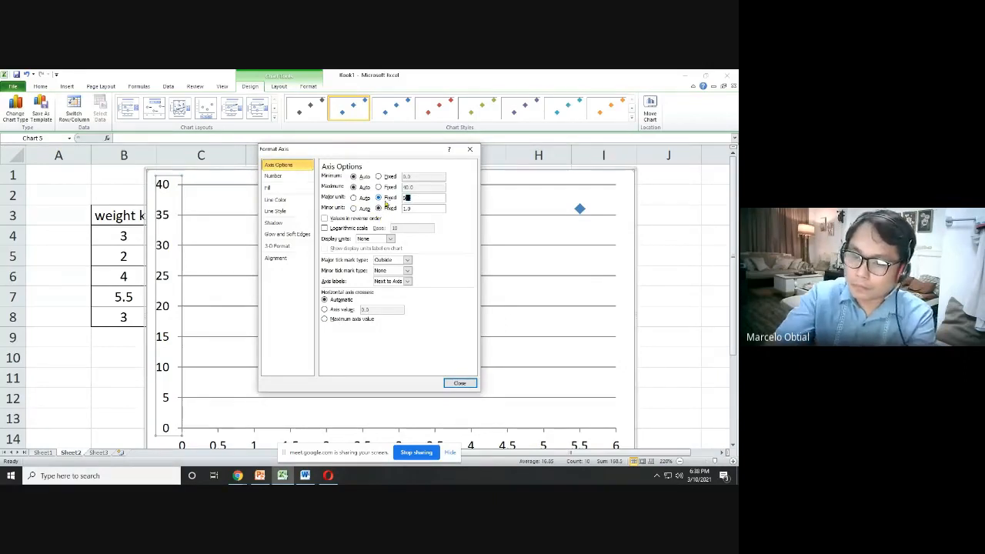
click(426, 210)
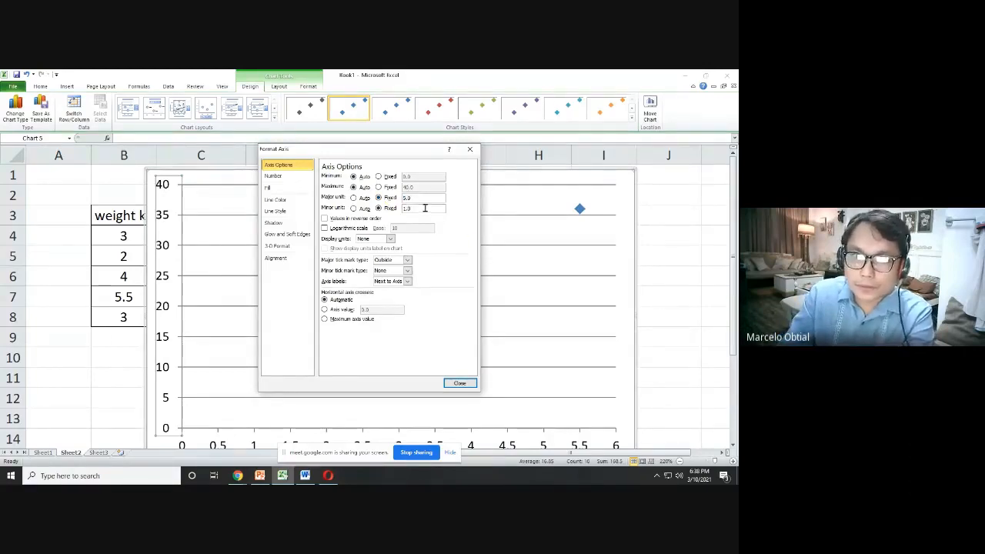
click(421, 196)
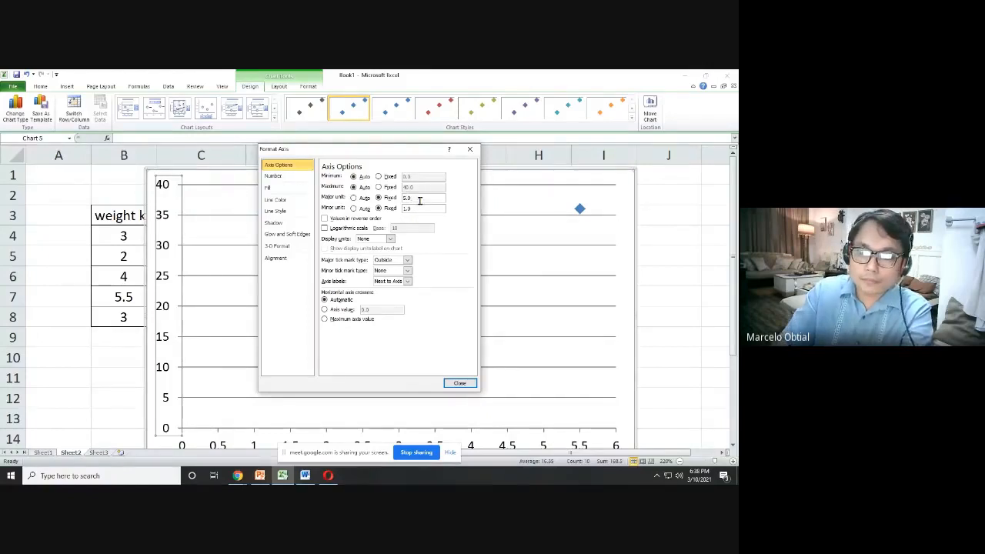
double_click(419, 201)
key(BackSpace)
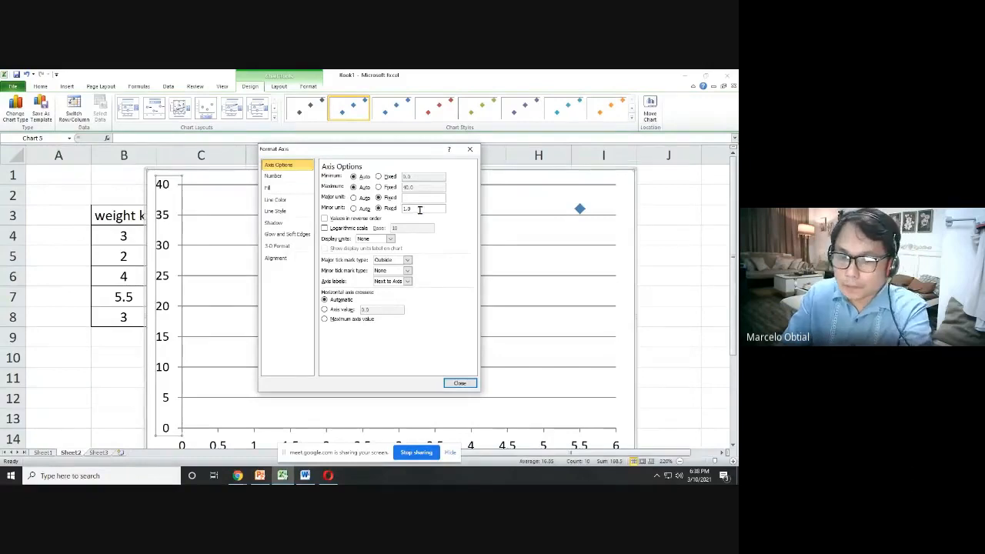
text(2)
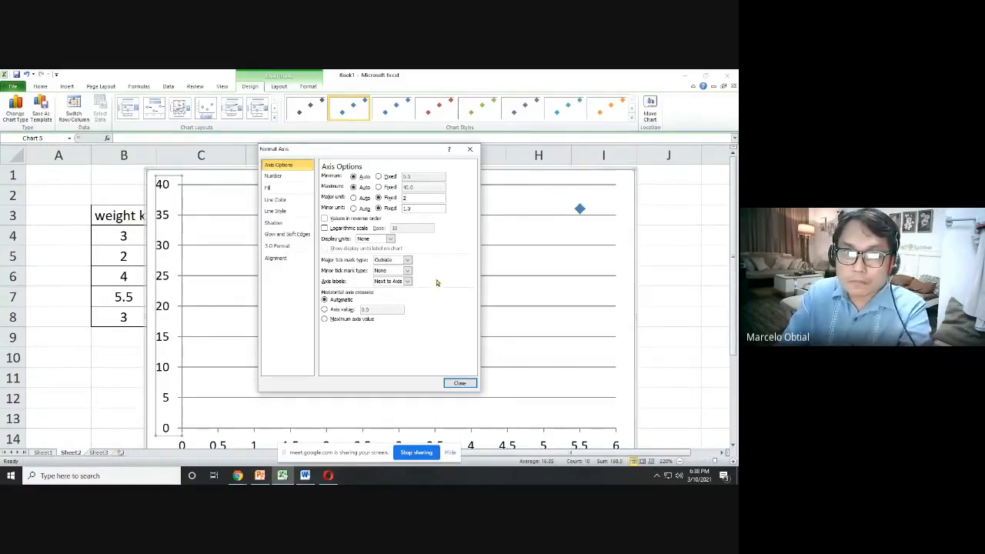
click(380, 178)
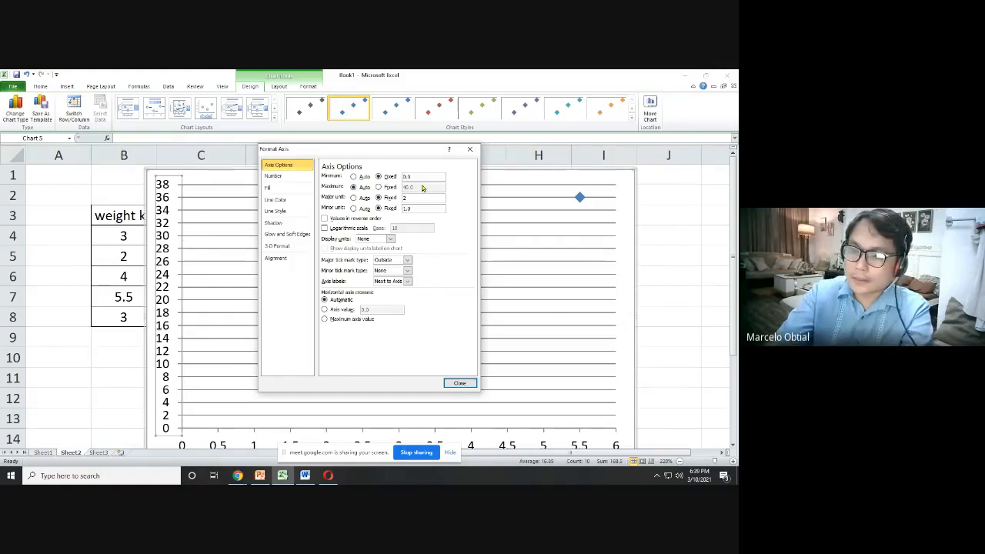
key(Return)
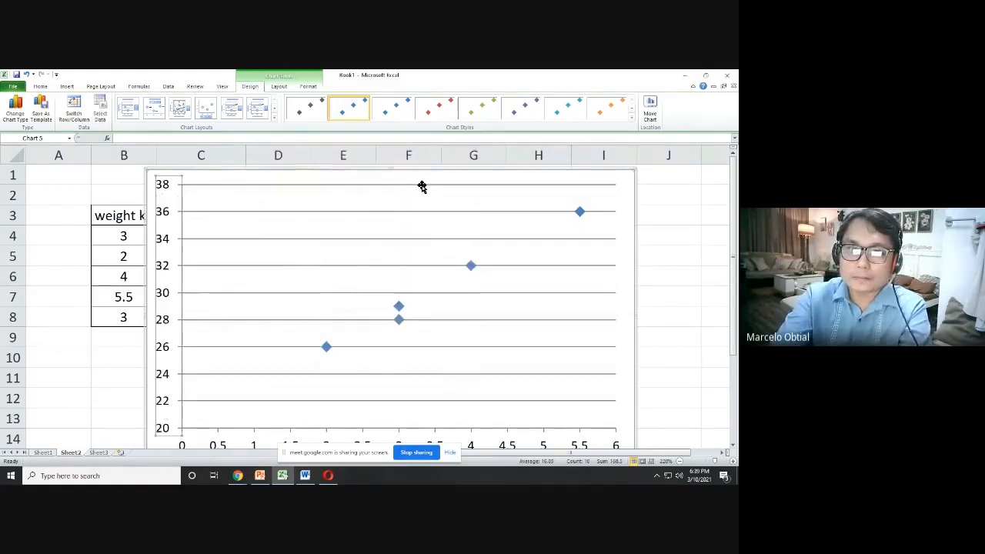
- Shrink the scatter chart and place it directly beneath the "A.) SCATTER DIAGRAM" heading, clear of the data table
scroll(471, 263, down, 3)
scroll(493, 284, up, 2)
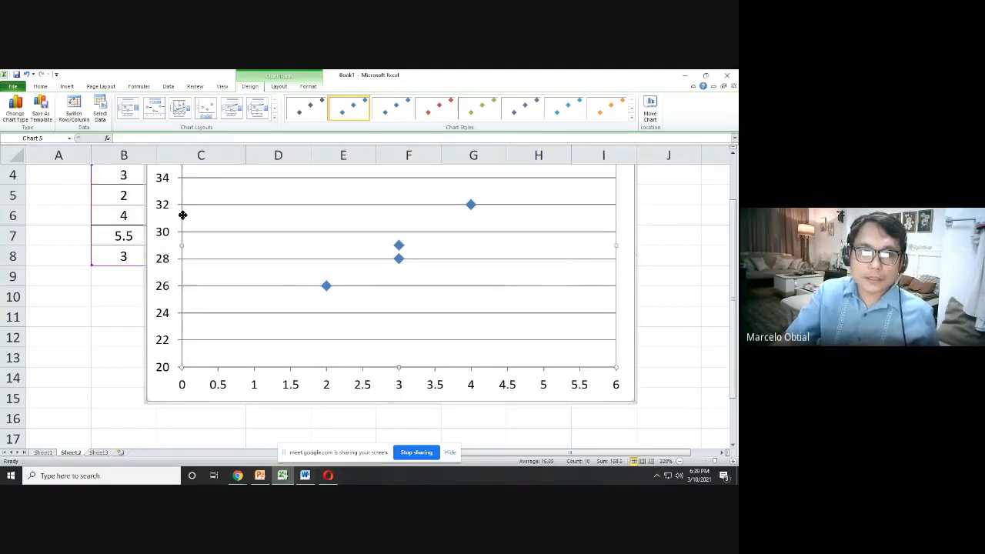
scroll(153, 180, up, 1)
drag(146, 169, 341, 280)
drag(430, 304, 508, 294)
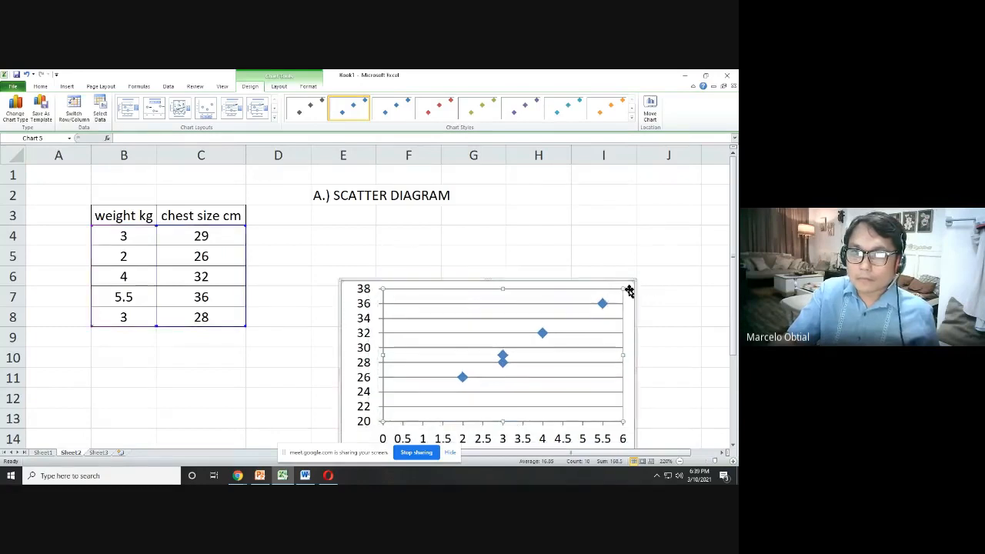
drag(629, 289, 583, 219)
click(604, 343)
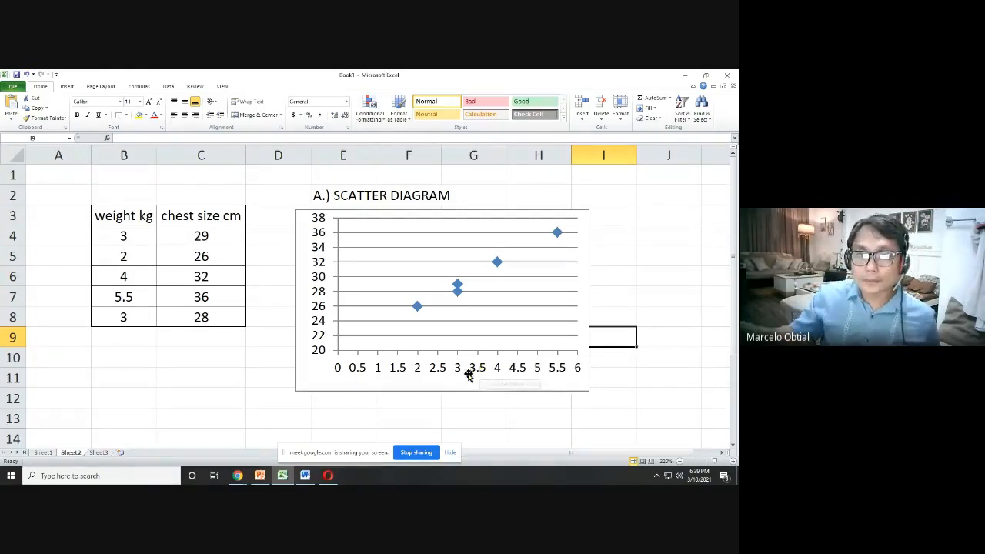
right_click(434, 368)
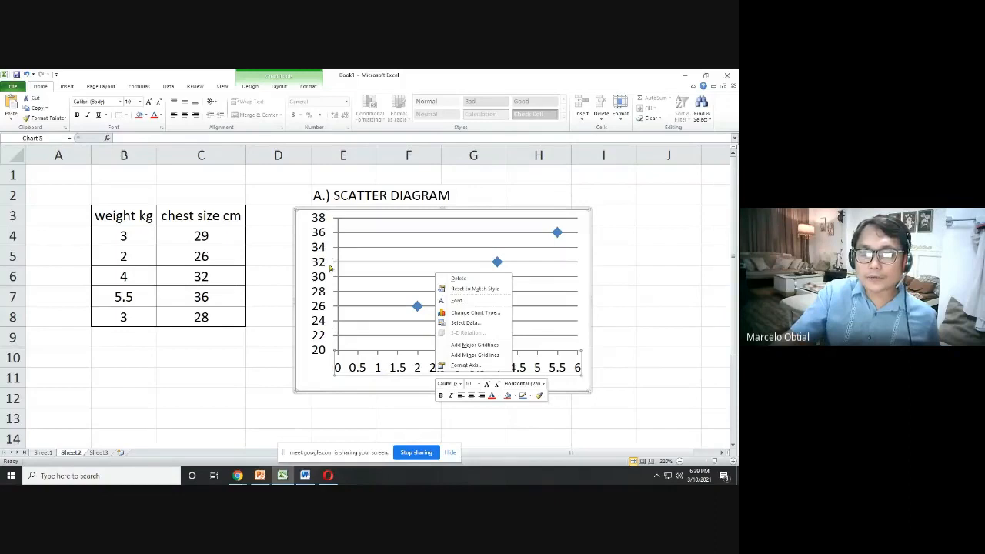
click(367, 370)
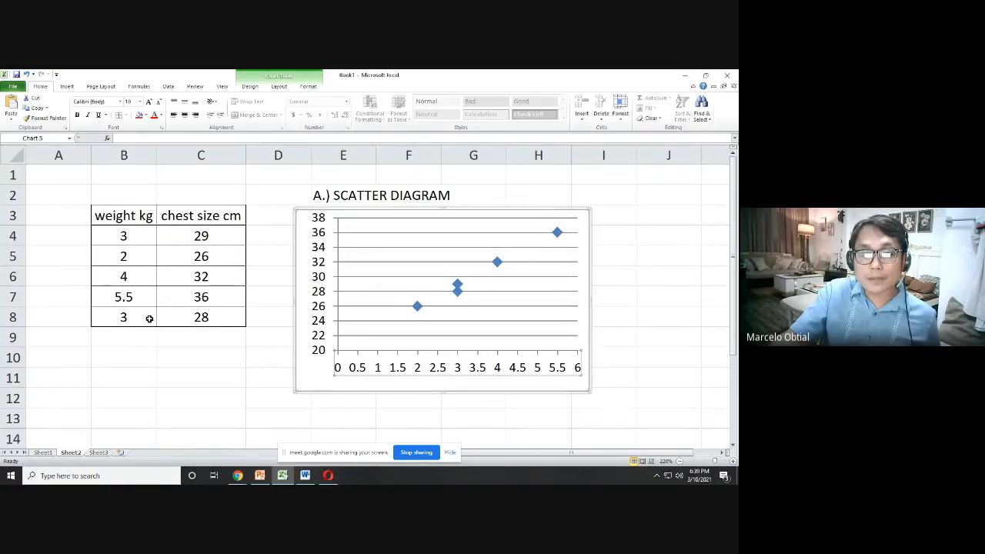
- Append "X" to the weight column heading in cell B3
click(121, 220)
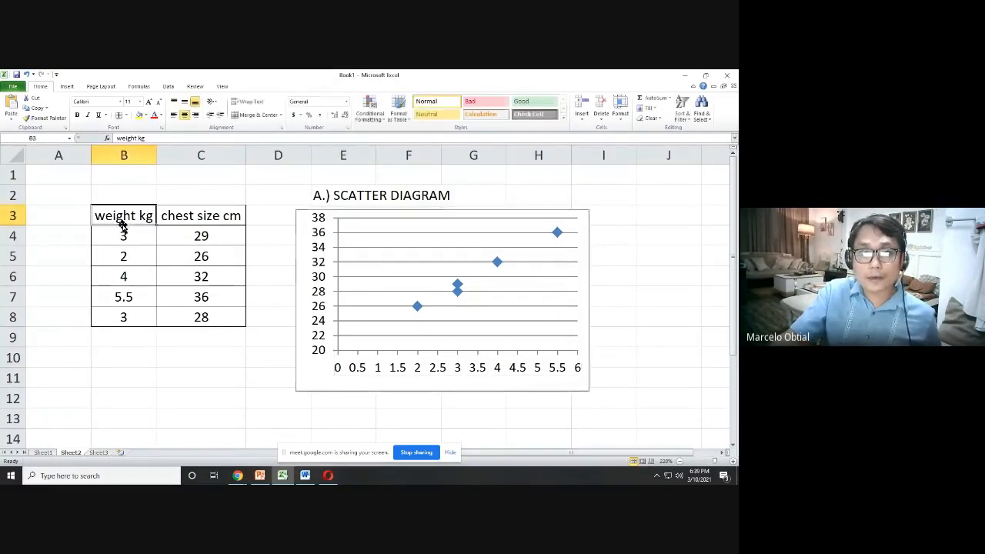
click(167, 138)
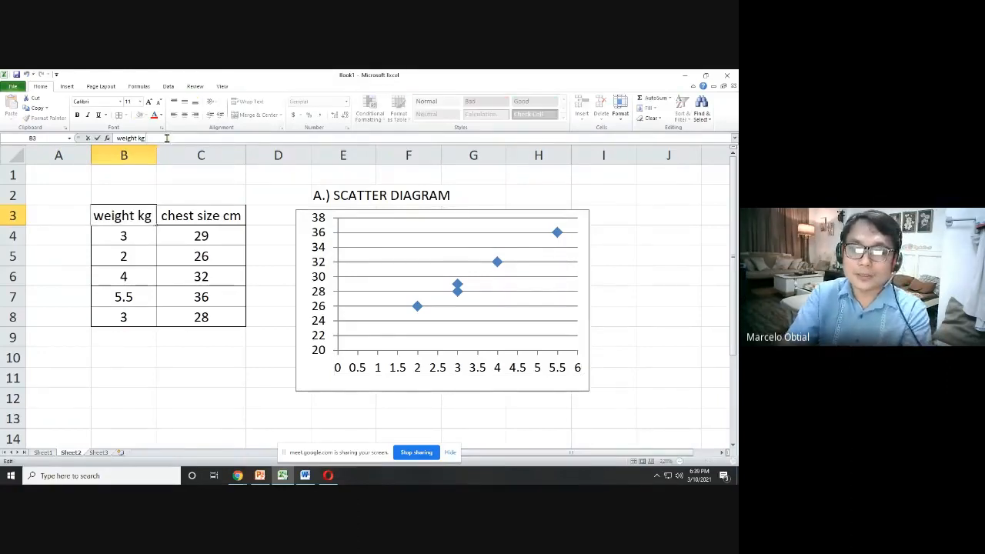
text(X)
- Extend the chest size column heading in cell C3 to "chest size cm (y)"
click(213, 209)
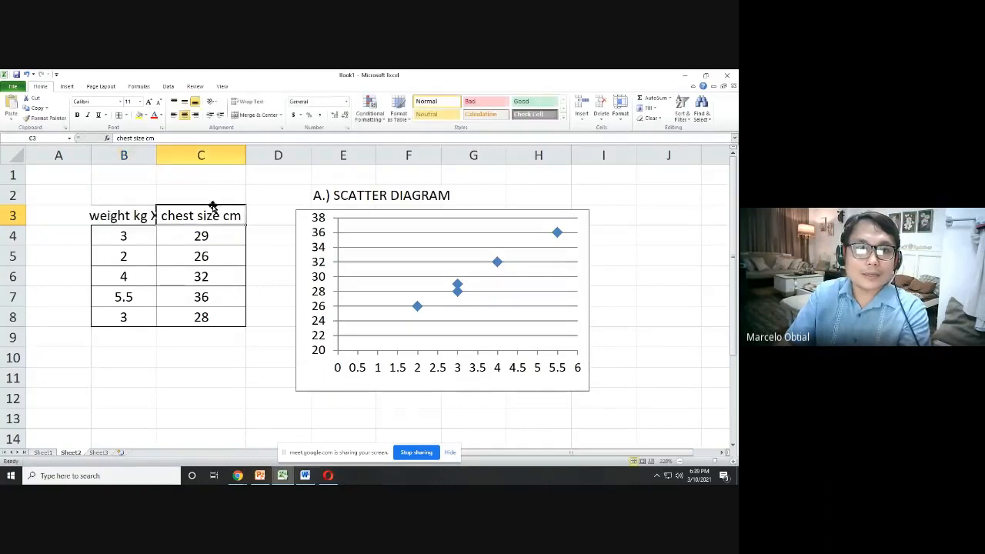
click(158, 139)
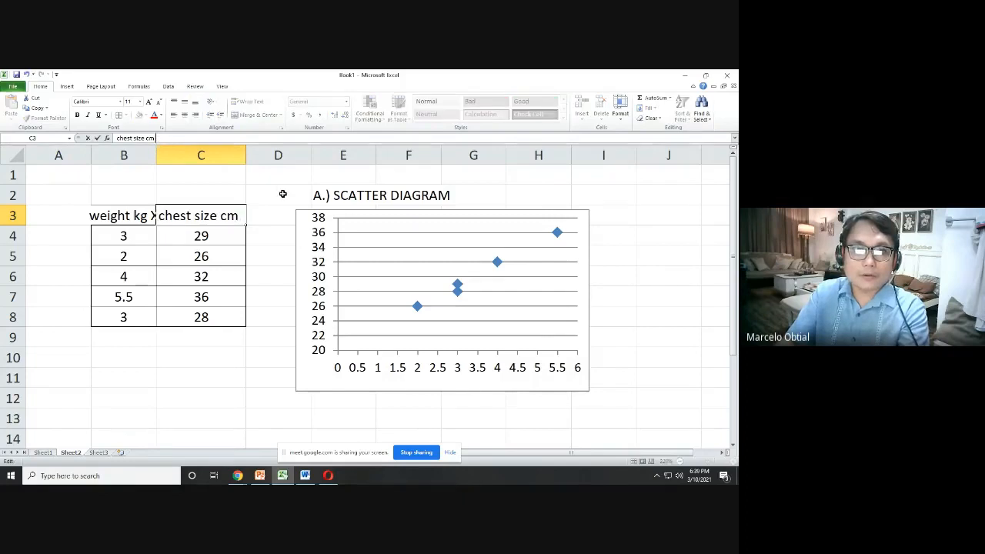
text(Y)
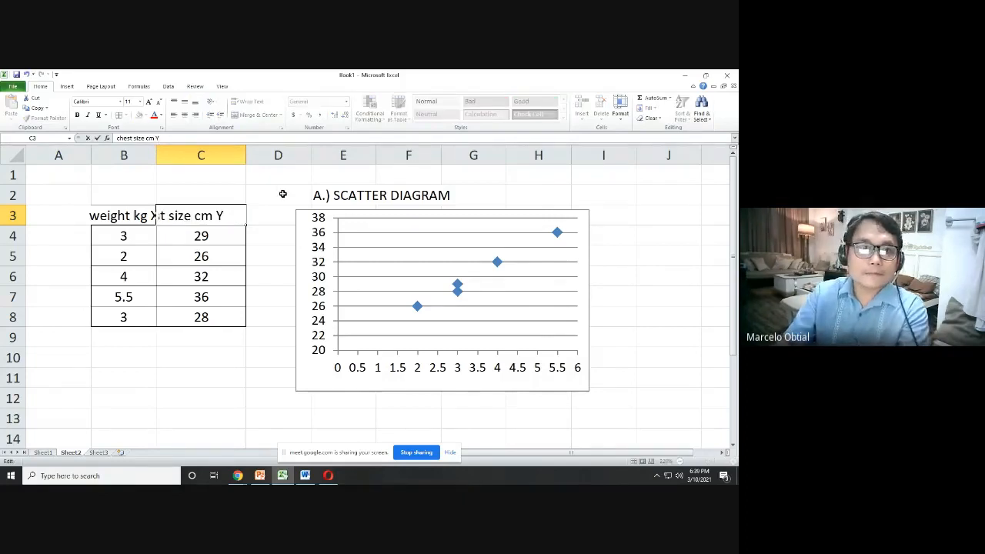
text( Y)
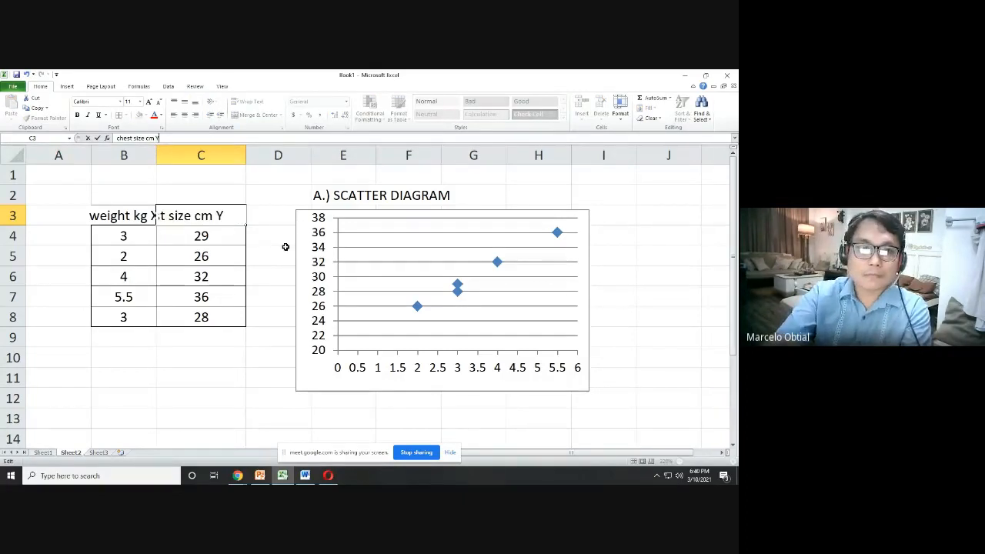
key(BackSpace)
text(y)
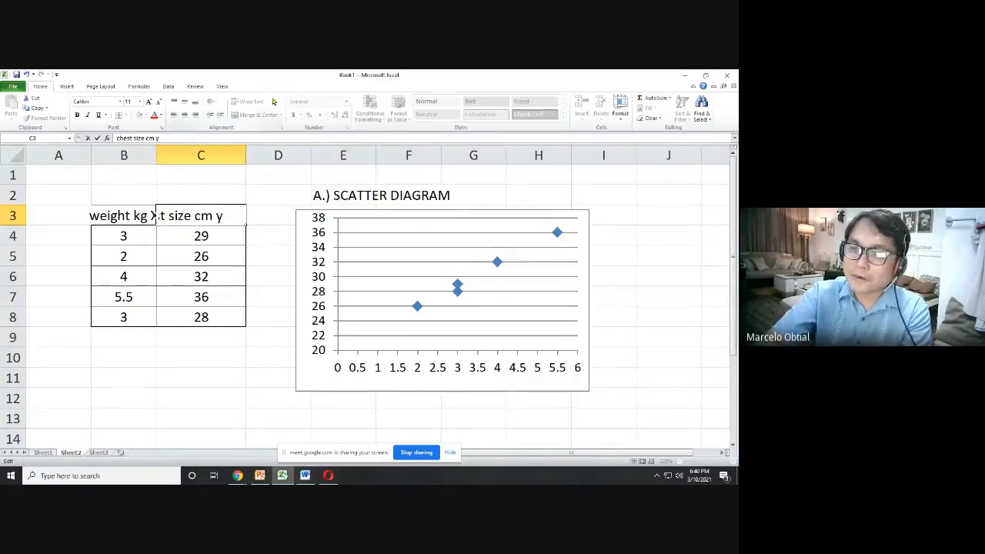
text())
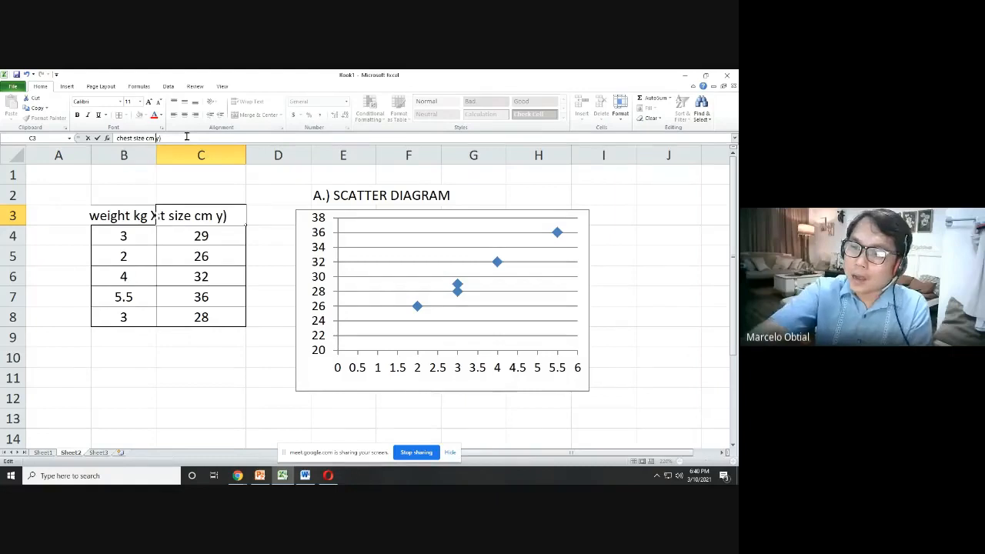
text(()
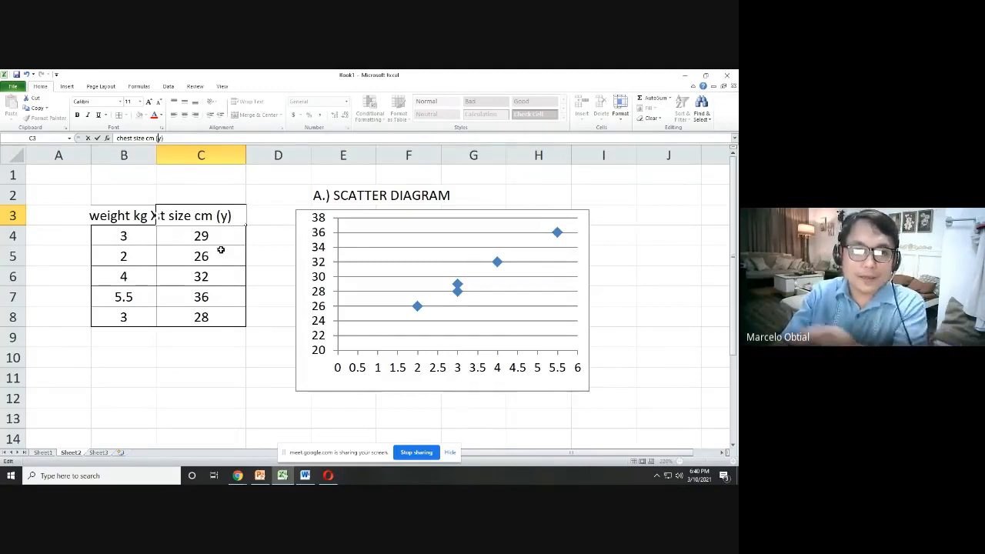
click(197, 256)
- Change the heading in cell B3 to "weight kg (X)" and widen column B to fit it
click(132, 218)
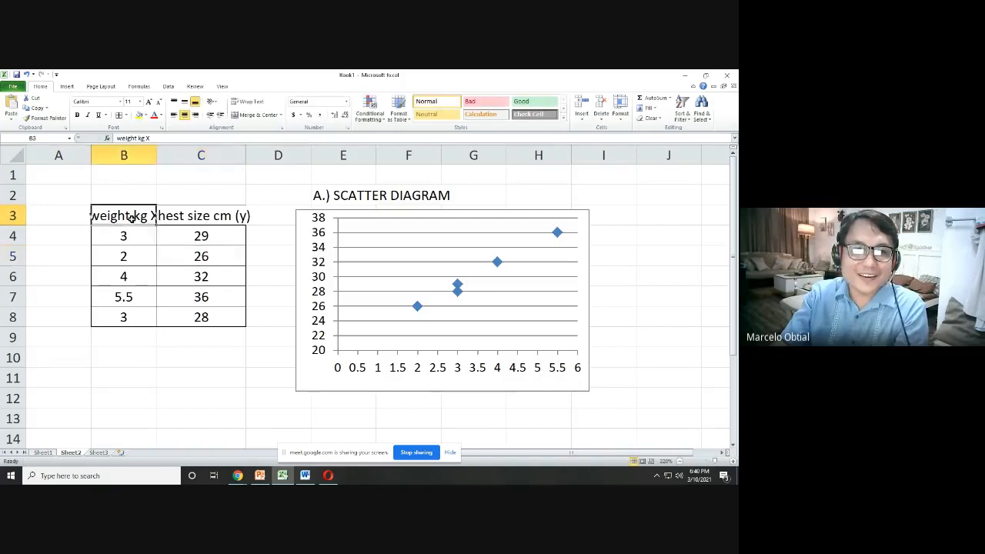
click(159, 140)
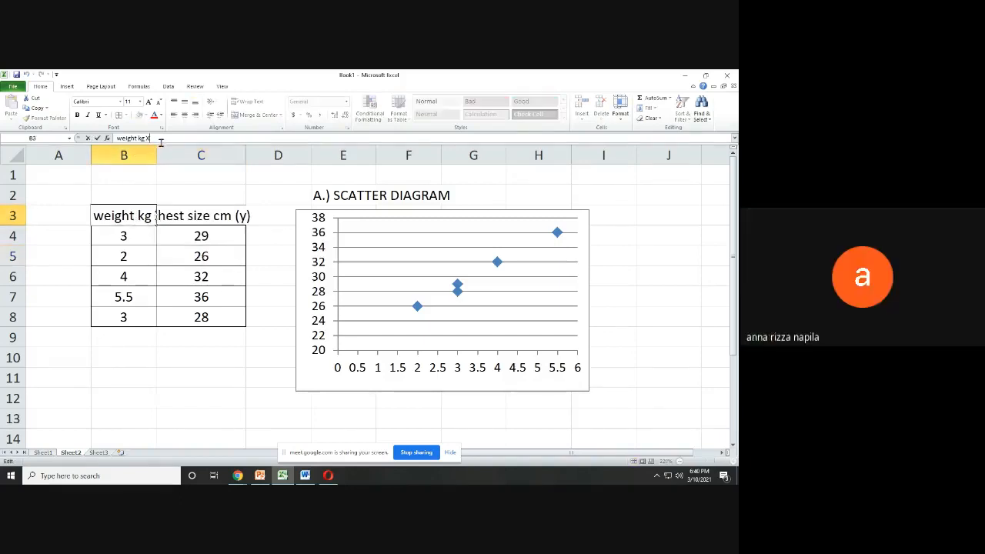
text(()
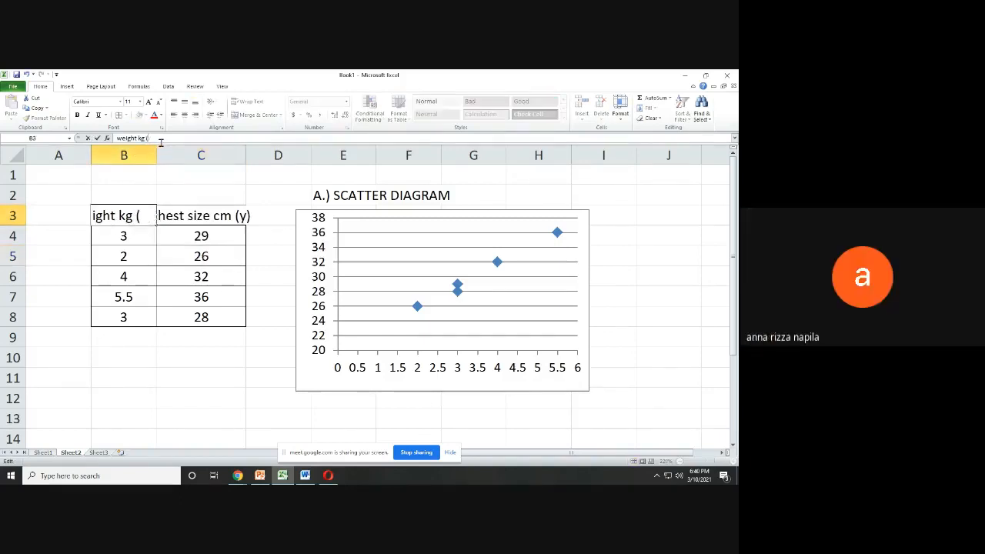
text(X)
key(BackSpace)
key(Return)
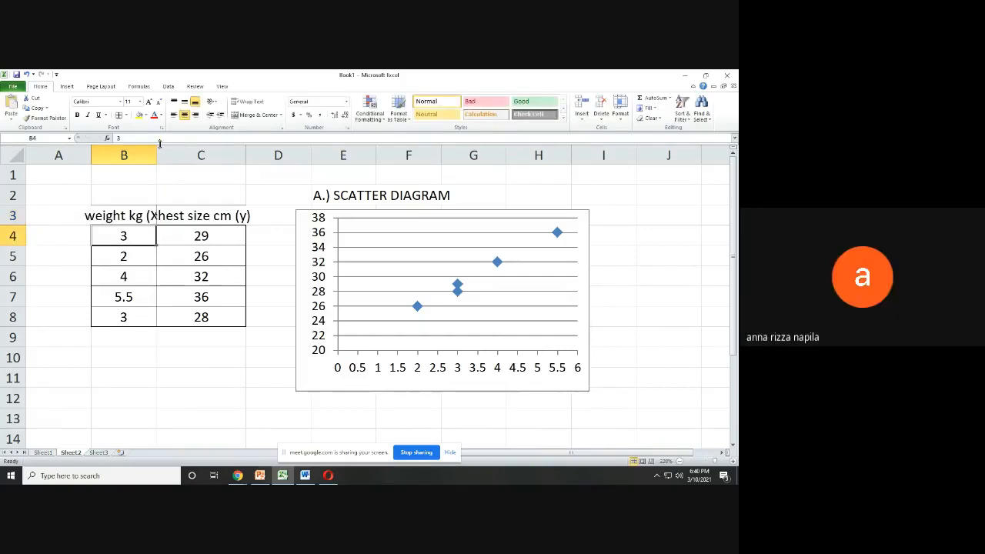
drag(156, 152, 181, 152)
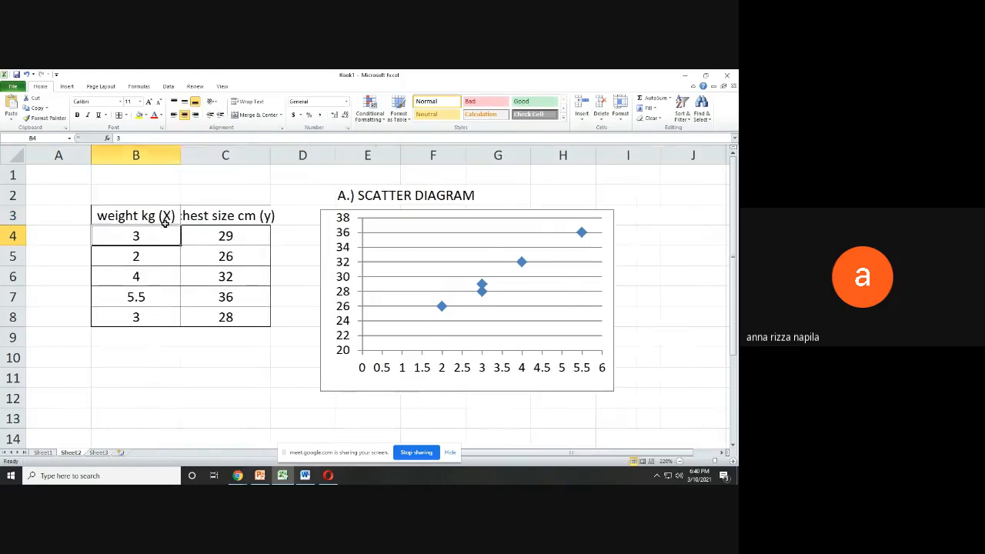
- Make the variable letter in the B3 heading lowercase so it reads "weight kg (x)"
click(161, 219)
click(150, 139)
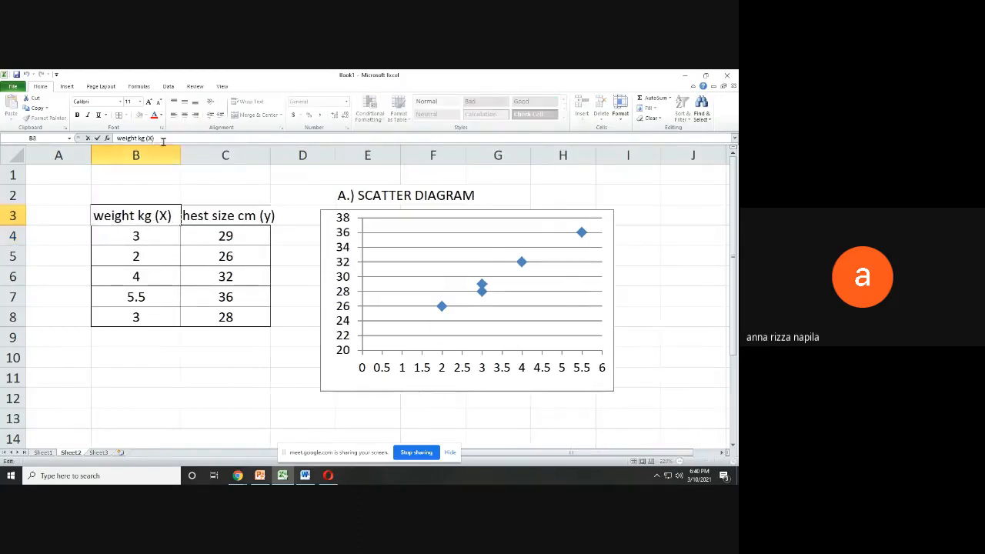
key(BackSpace)
text(x)
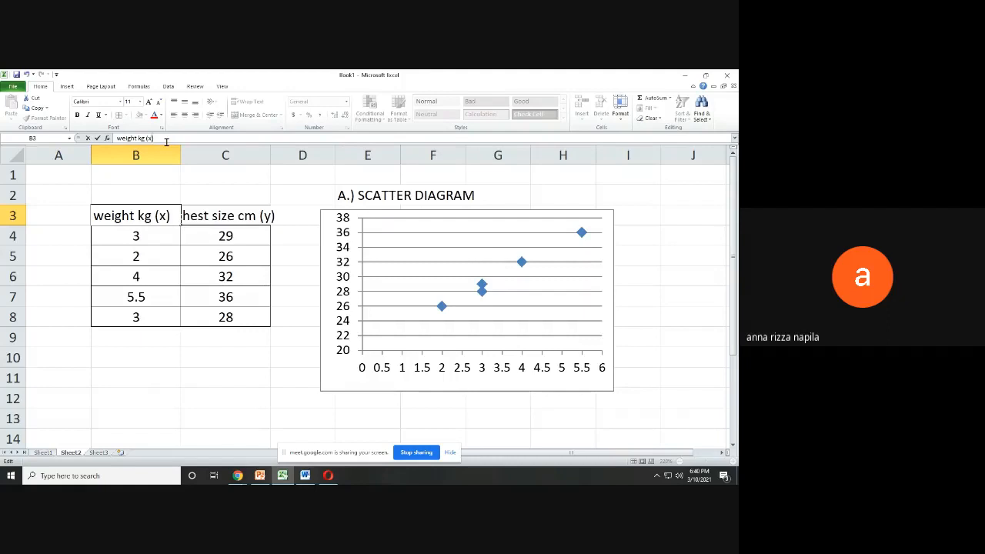
key(Return)
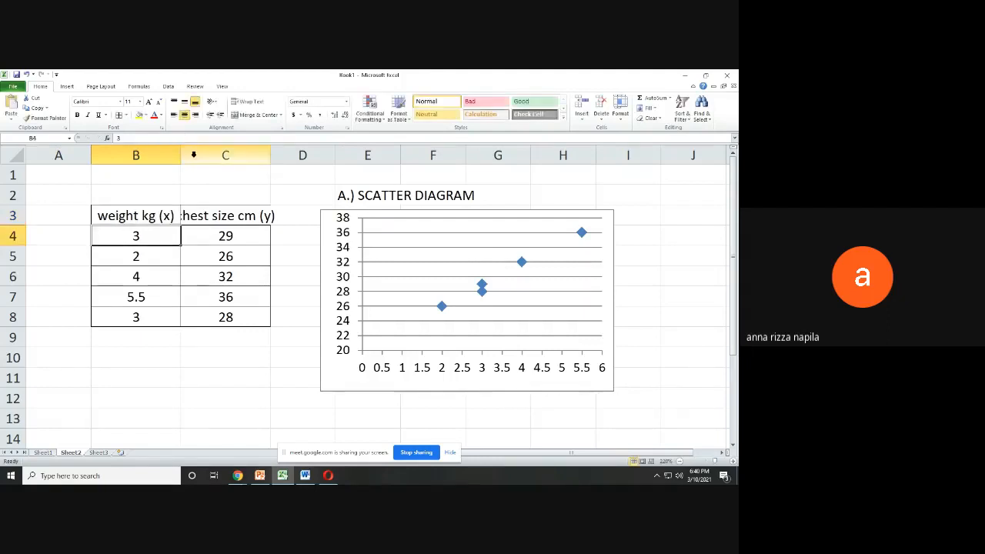
- Narrow column B slightly and autofit column C to its heading
drag(193, 155, 180, 159)
double_click(269, 156)
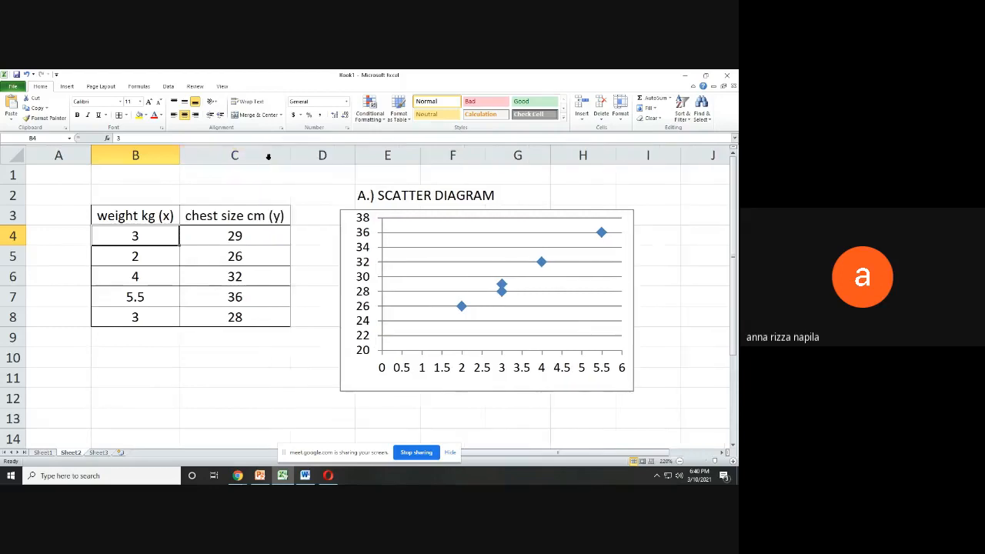
click(300, 312)
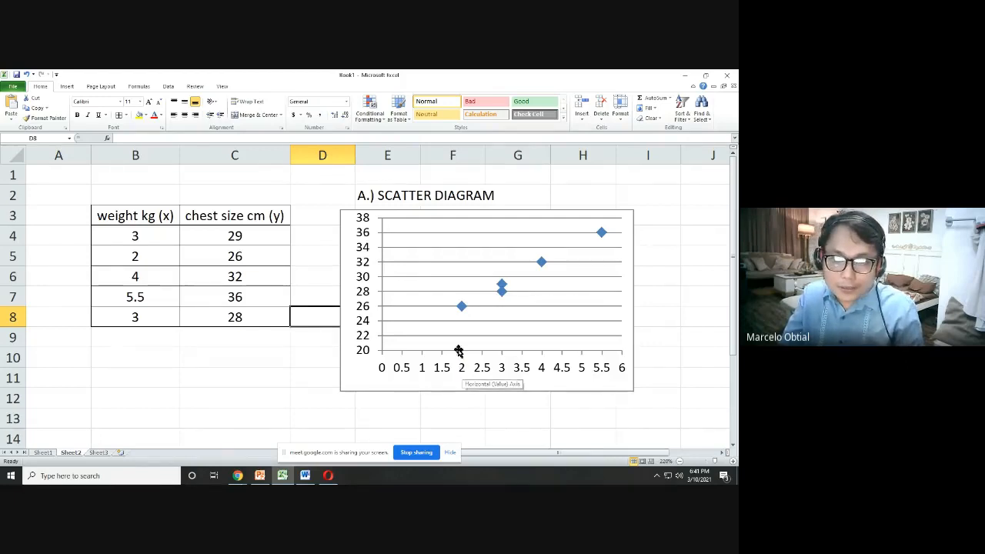
right_click(447, 315)
click(435, 317)
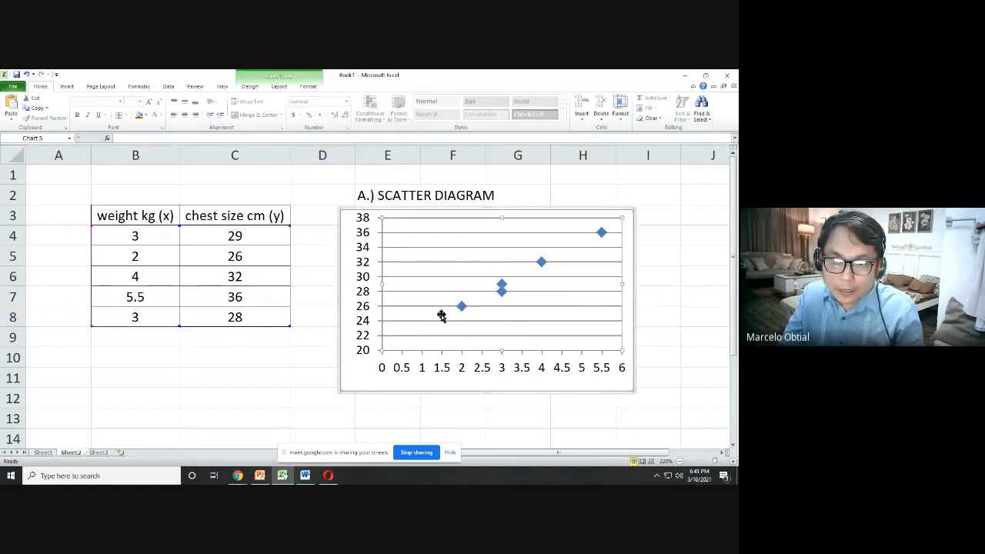
right_click(477, 312)
key(Escape)
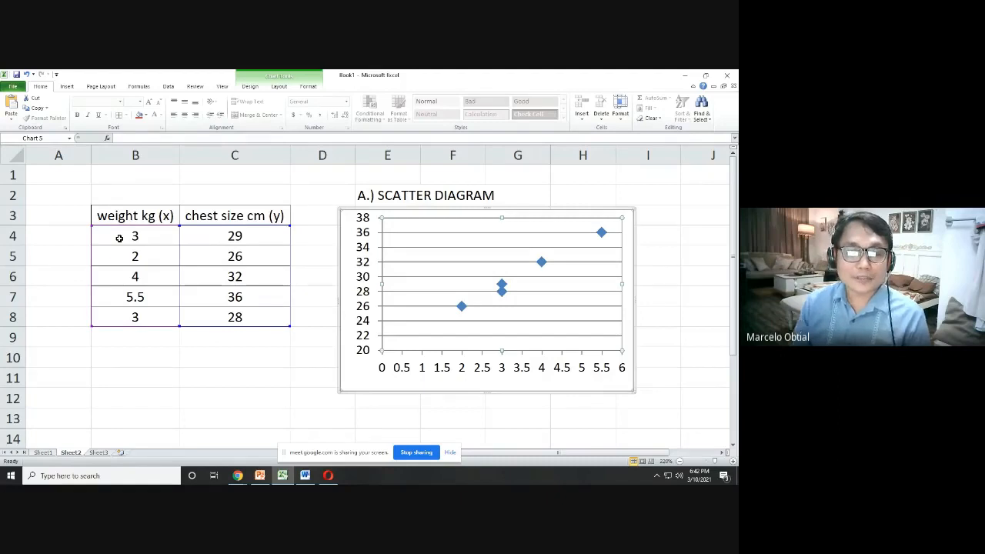
- Add a linear trendline to the scatter chart's data series and display its equation on the chart
drag(120, 238, 164, 312)
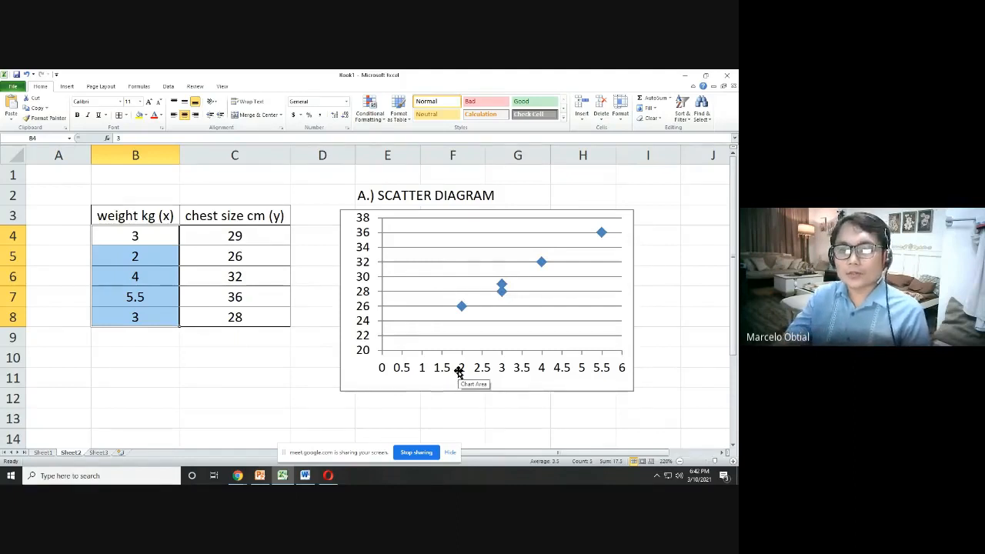
click(462, 306)
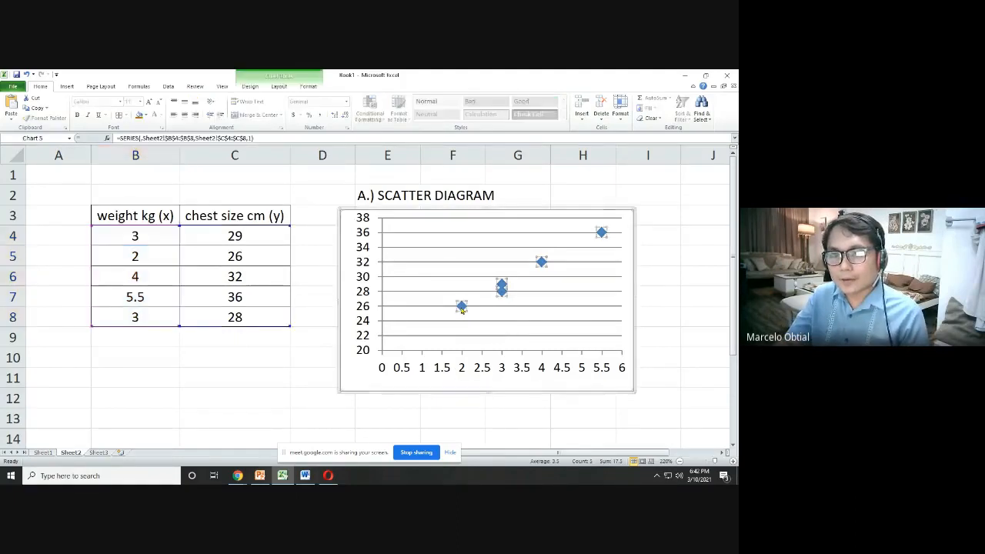
double_click(462, 307)
click(464, 385)
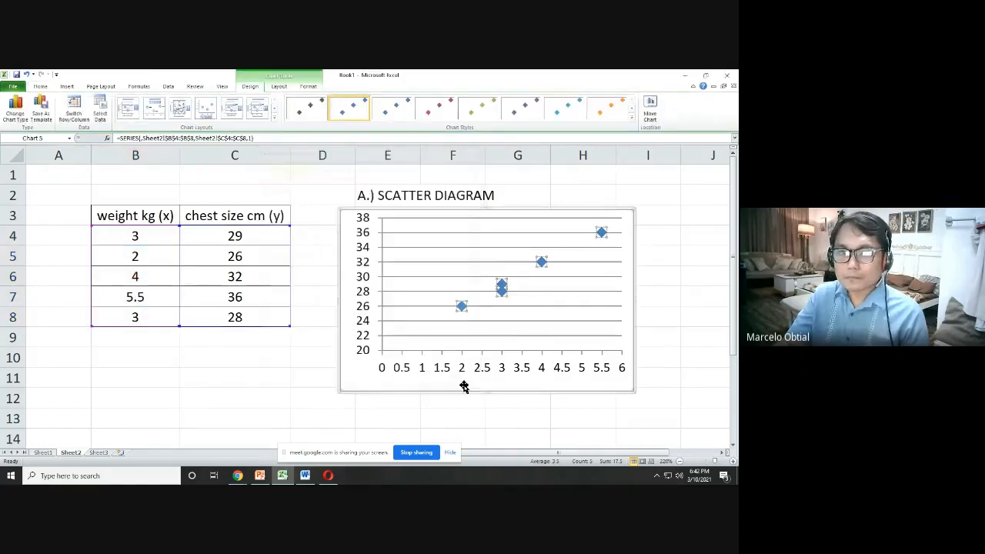
right_click(462, 308)
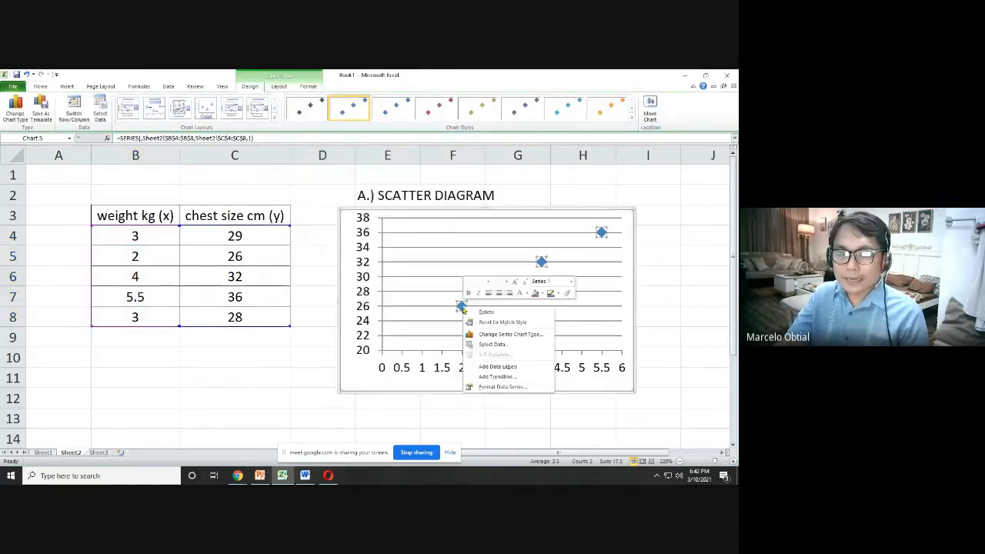
click(499, 377)
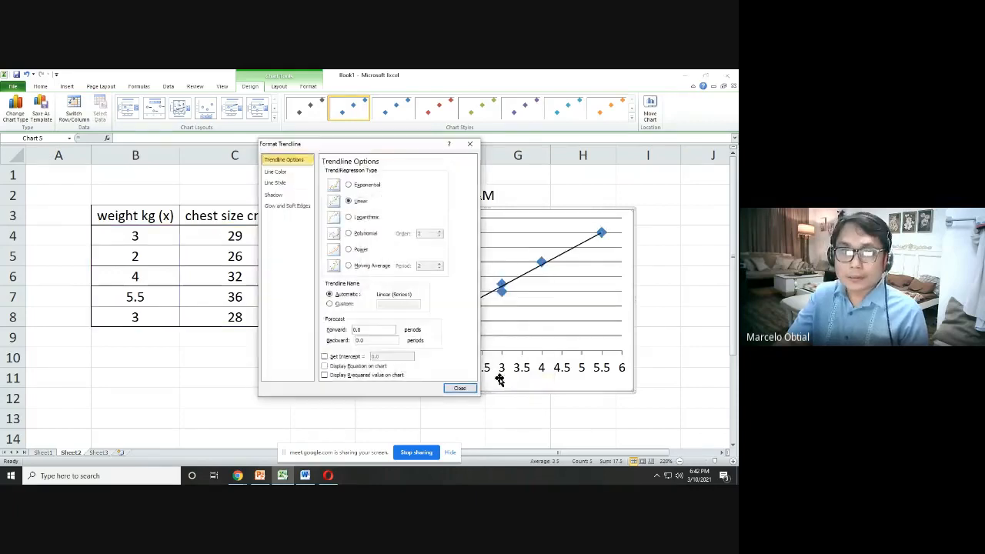
click(324, 366)
click(454, 388)
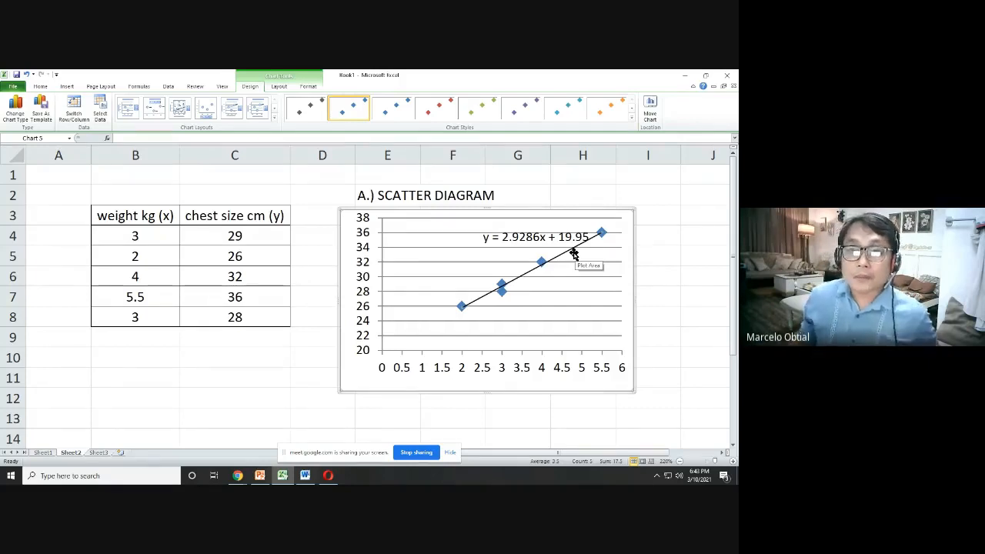
- Calculate the regression intercept in cell B10 with INTERCEPT, using C4:C8 as known y's and B4:B8 as known x's
scroll(458, 340, down, 1)
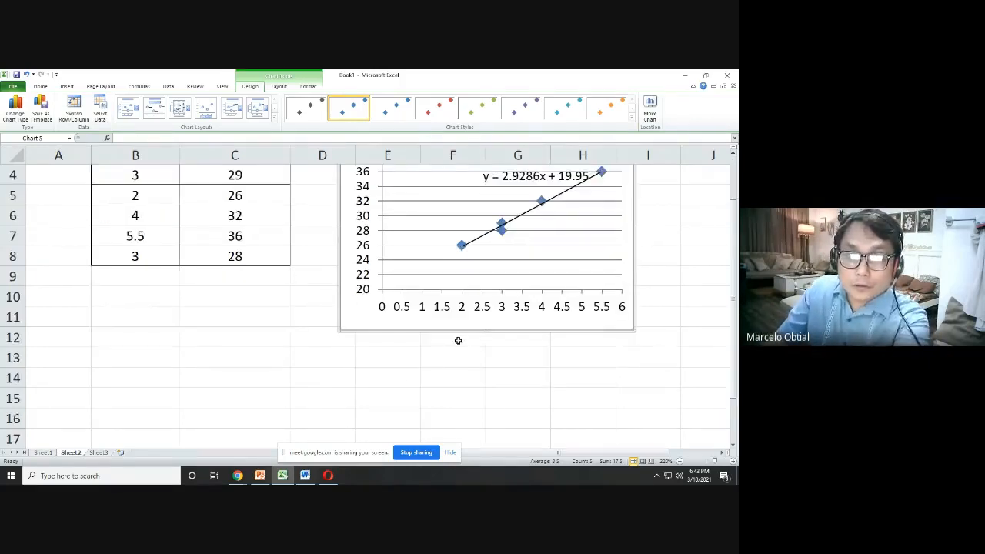
click(407, 366)
scroll(566, 410, up, 1)
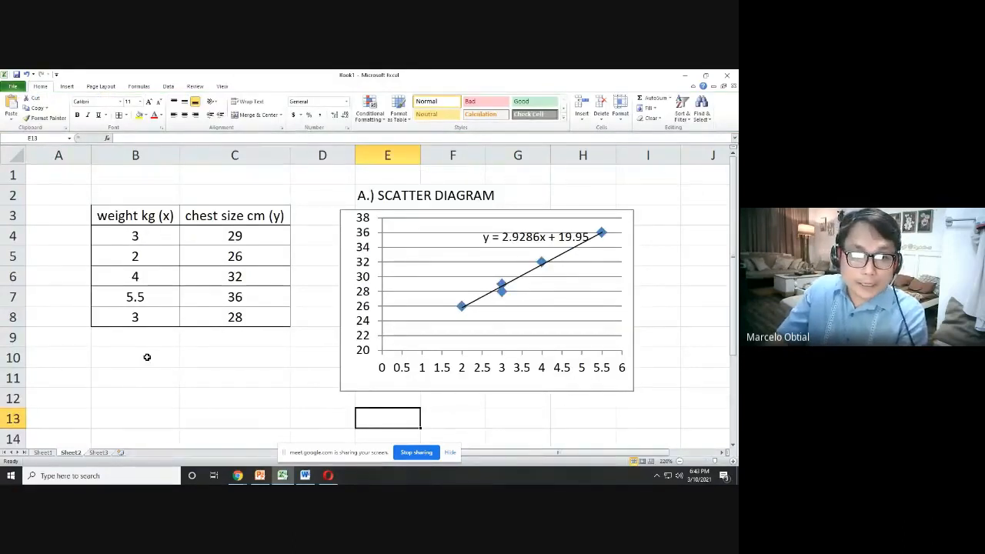
click(156, 356)
text(= )
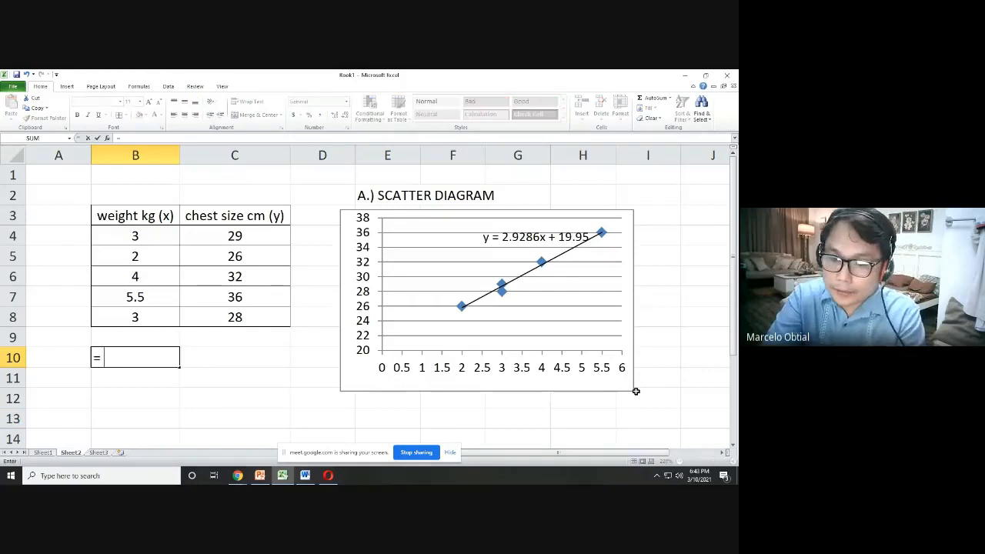
text(inter)
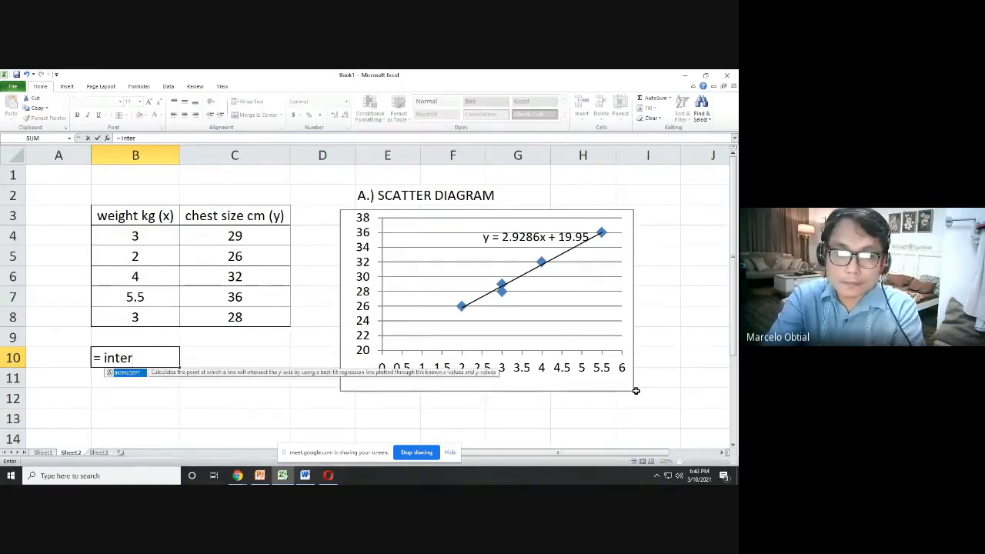
double_click(132, 372)
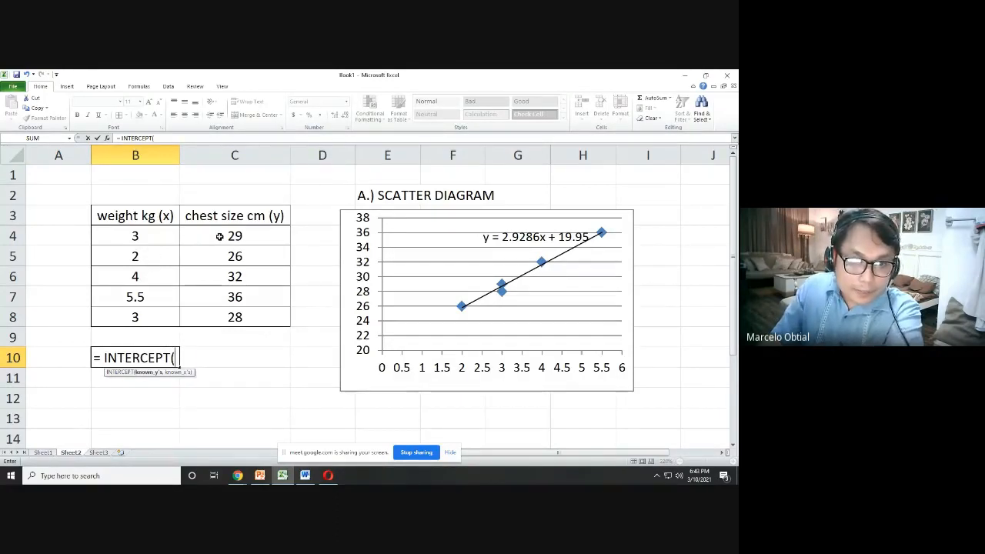
drag(229, 235, 234, 314)
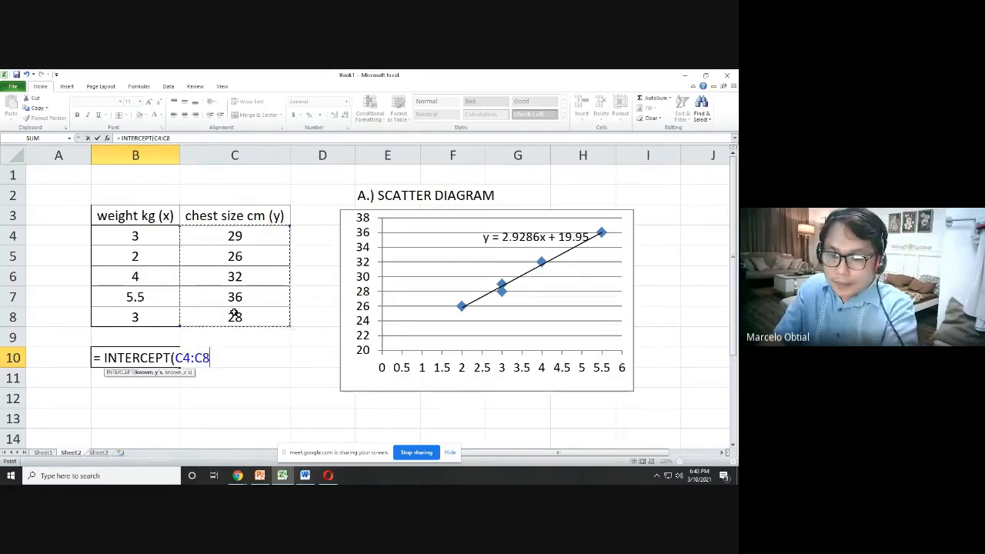
text(,)
drag(132, 235, 134, 314)
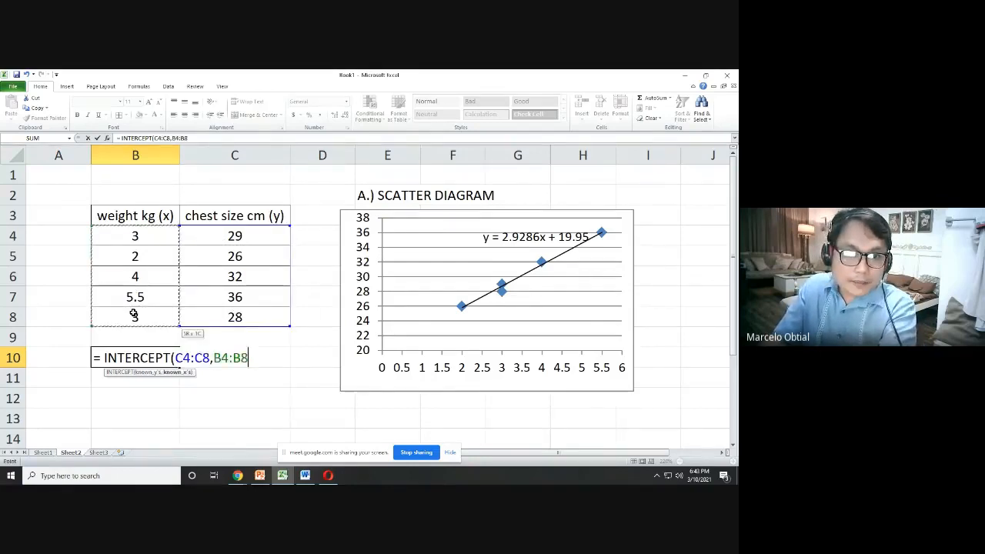
key(Return)
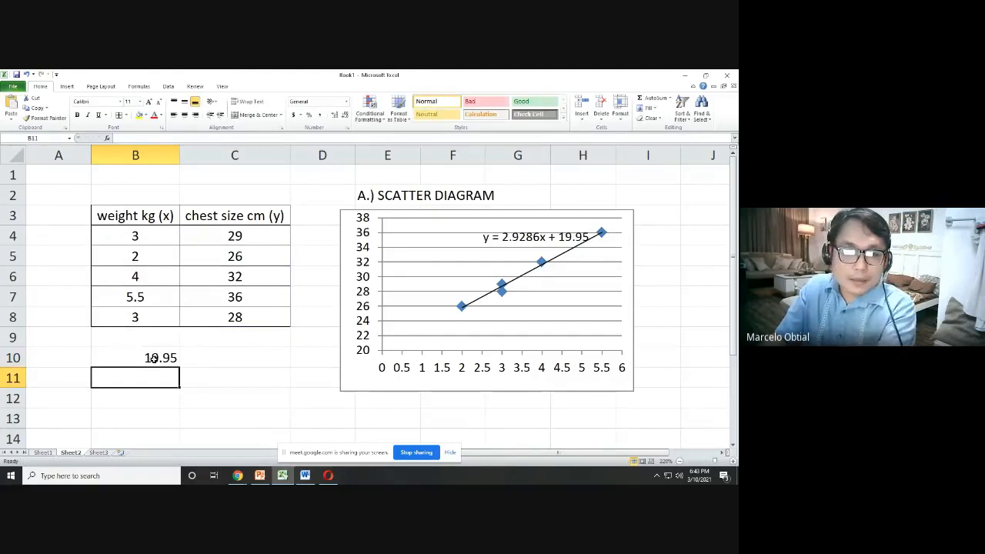
- Label cell A10 "intercept or a" and autofit column A to the label
click(56, 358)
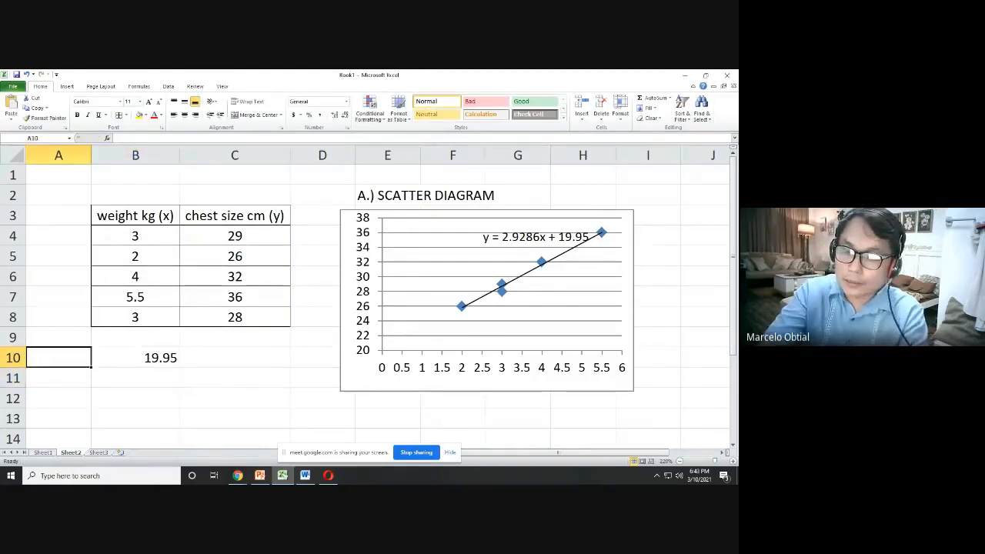
text(intercept)
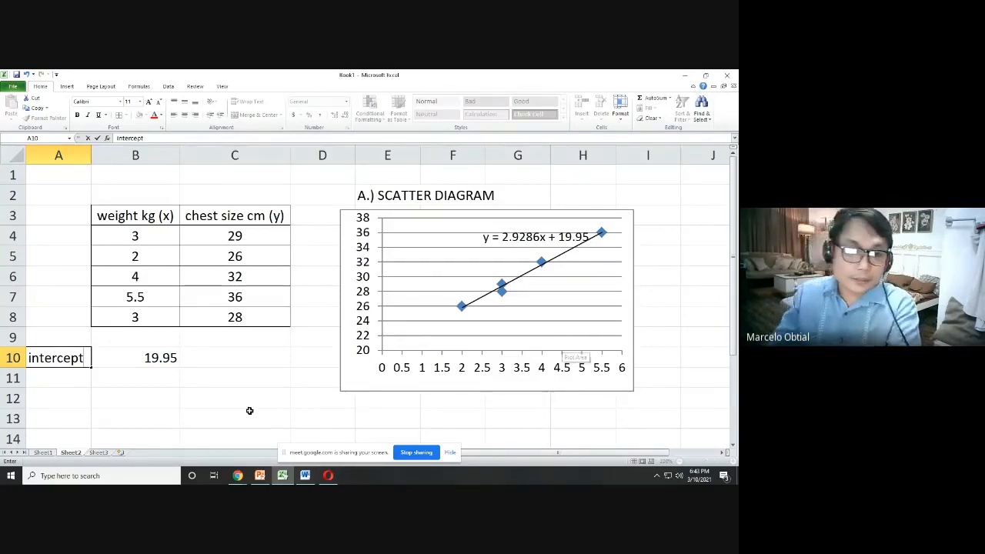
text(o)
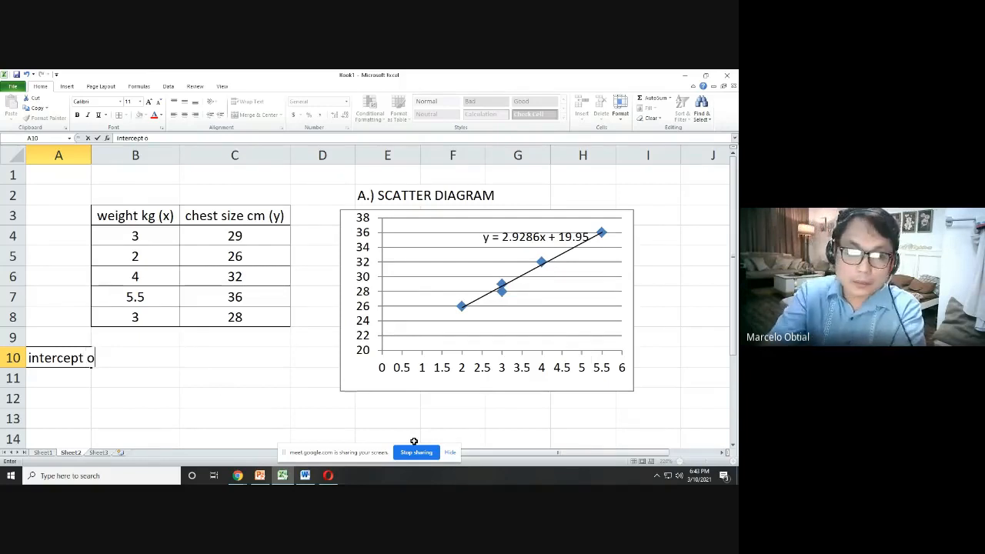
text(r a)
key(Return)
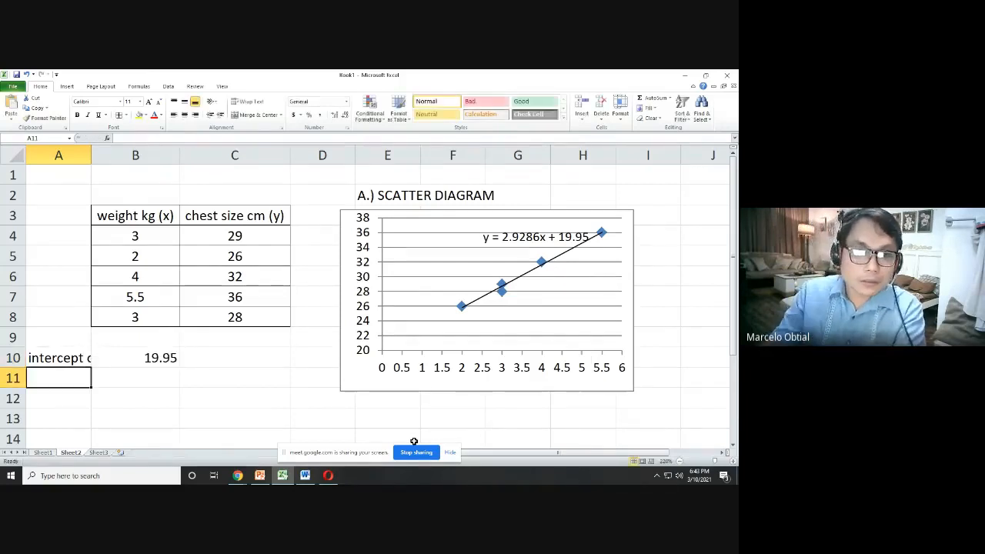
double_click(91, 157)
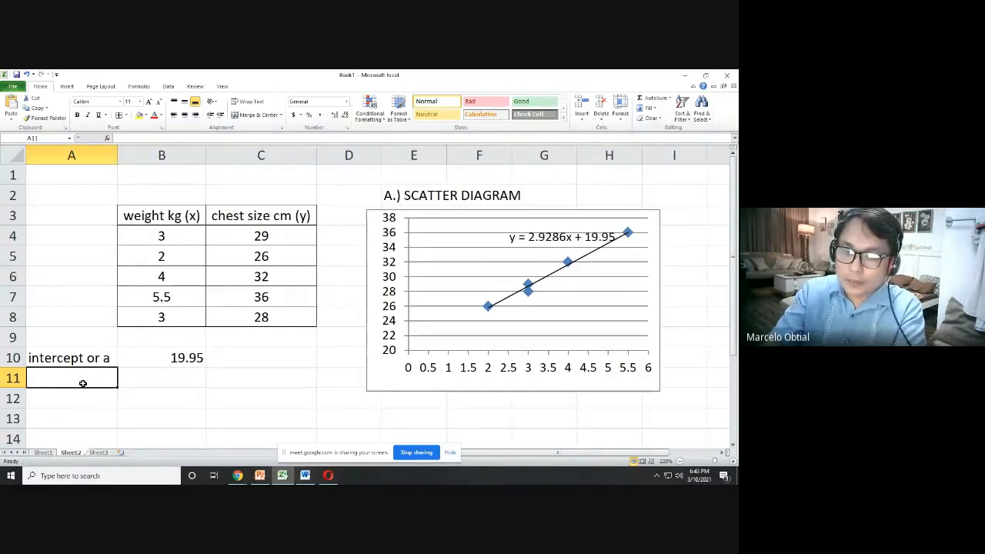
- Label cell A11 "slope or b"
text(d)
key(BackSpace)
text(slopm)
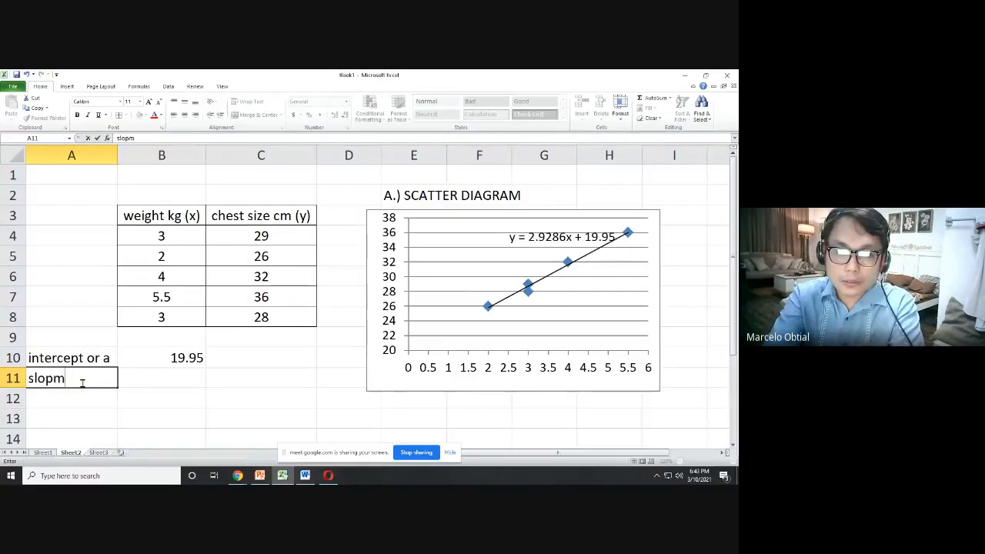
key(BackSpace)
text(e)
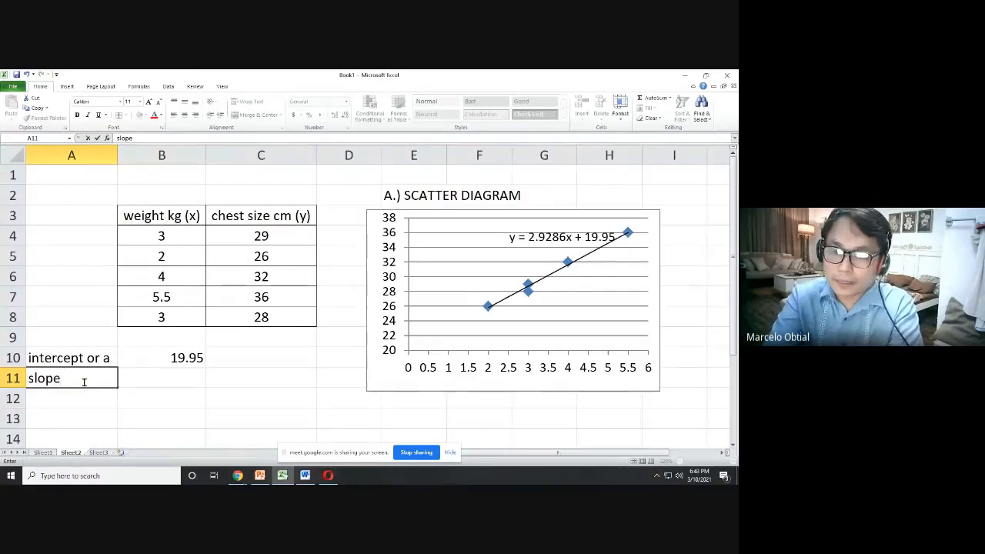
text( or b)
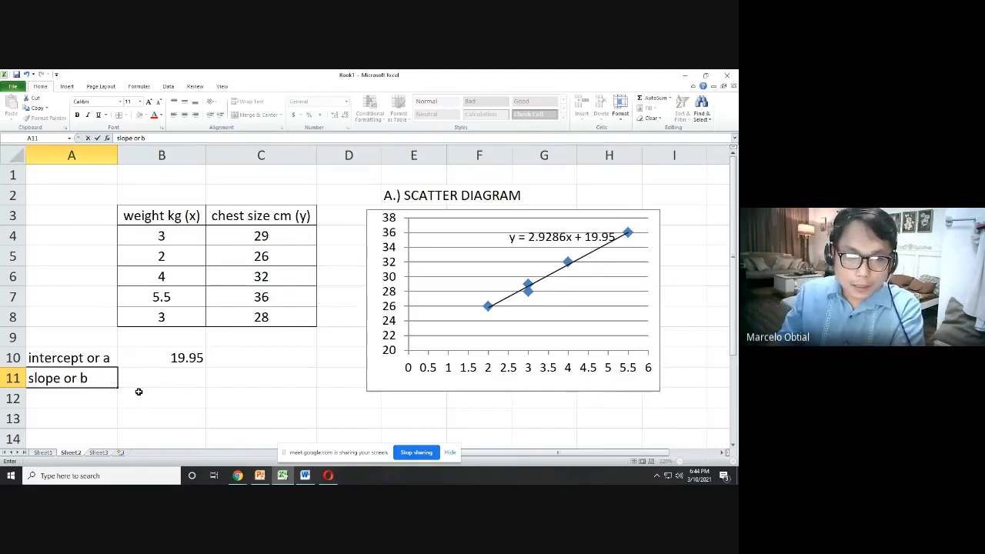
click(186, 385)
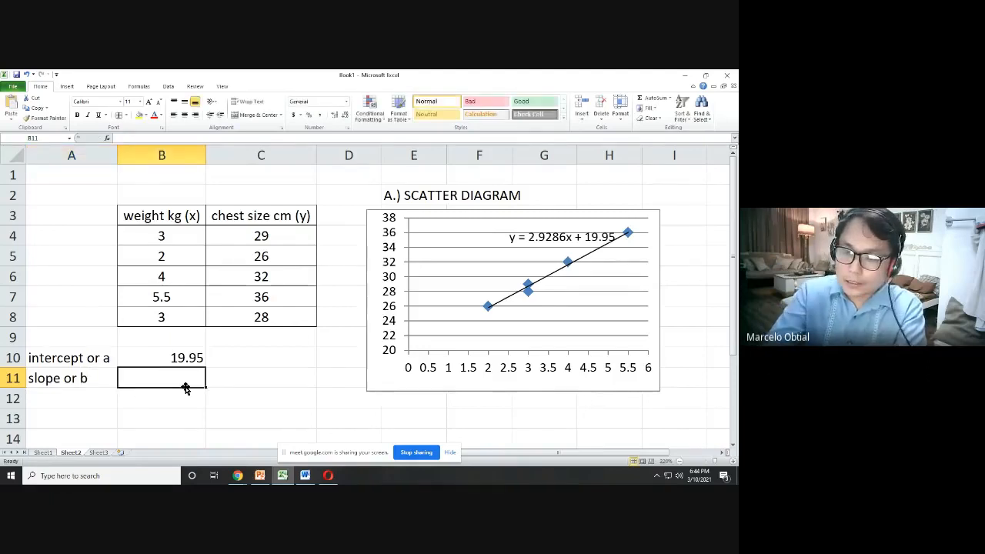
text(=)
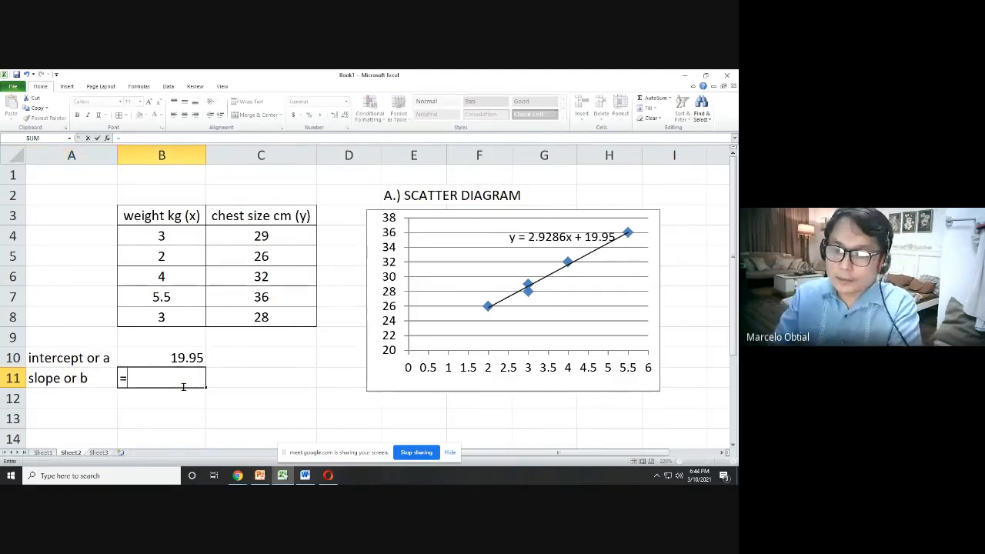
text(slop)
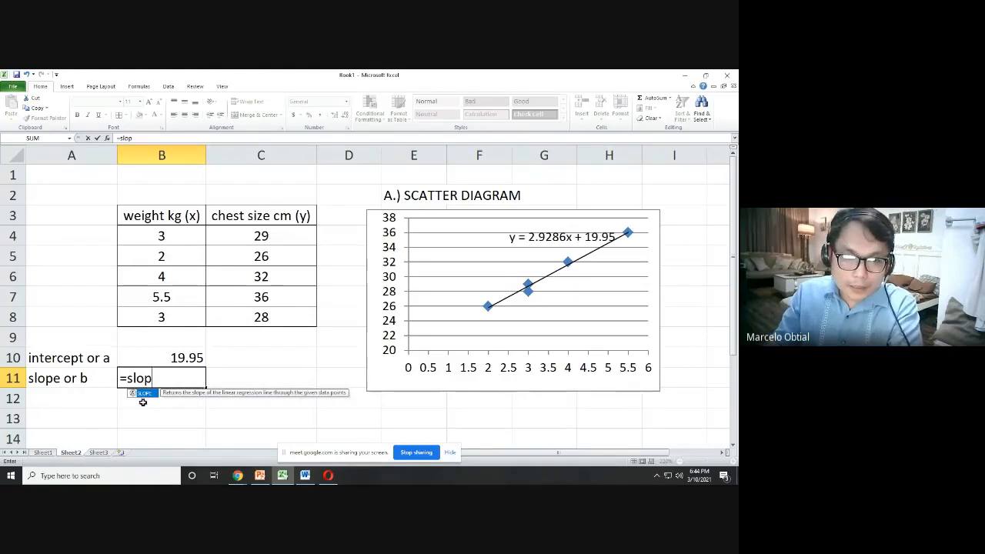
key(Return)
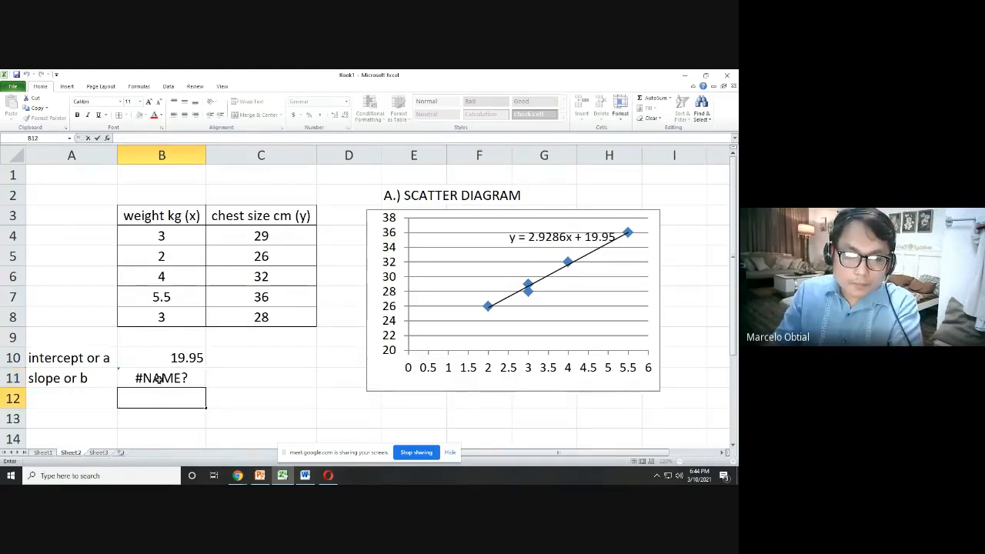
click(157, 377)
key(Delete)
- Calculate the regression slope in cell B11 with SLOPE, using C4:C8 as known y's and B4:B8 as known x's
text(=)
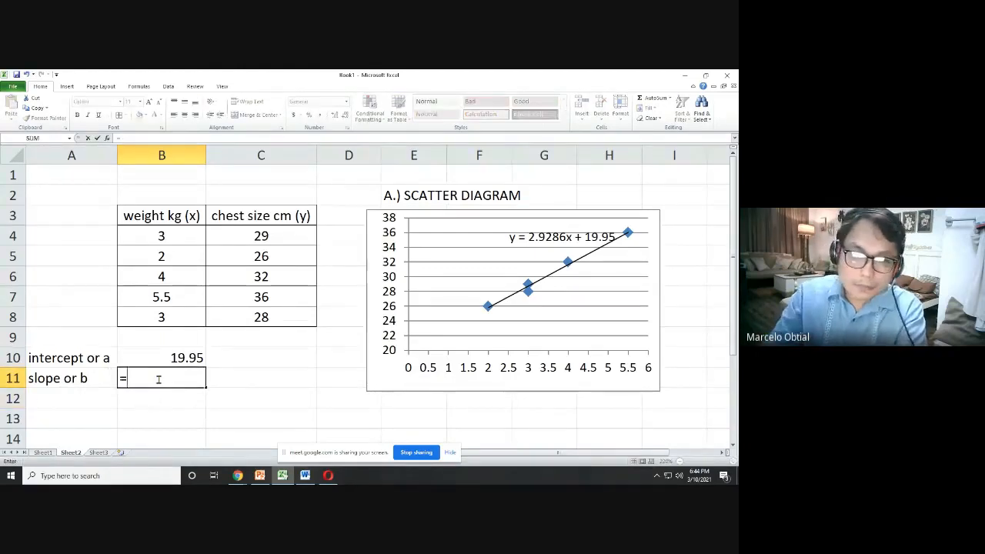
text(slop)
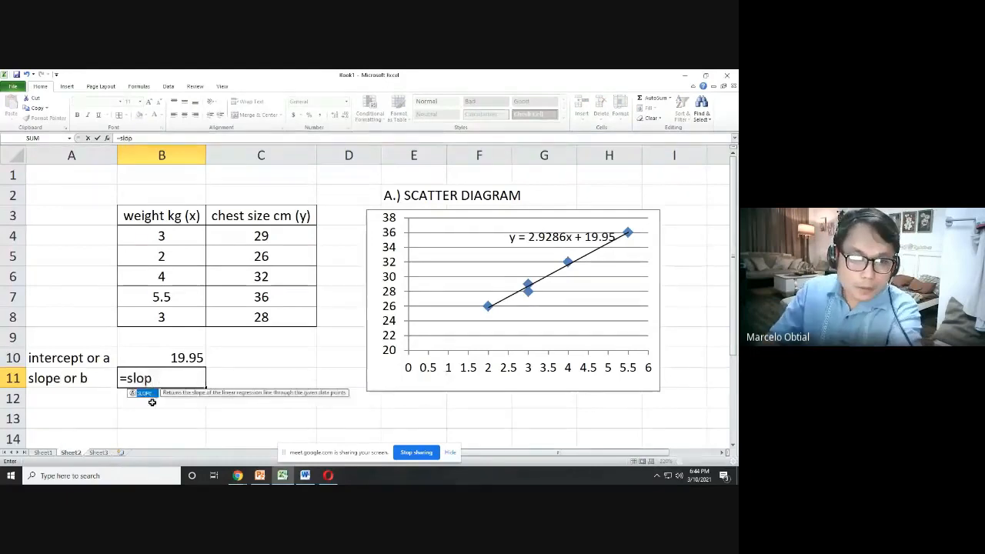
double_click(145, 393)
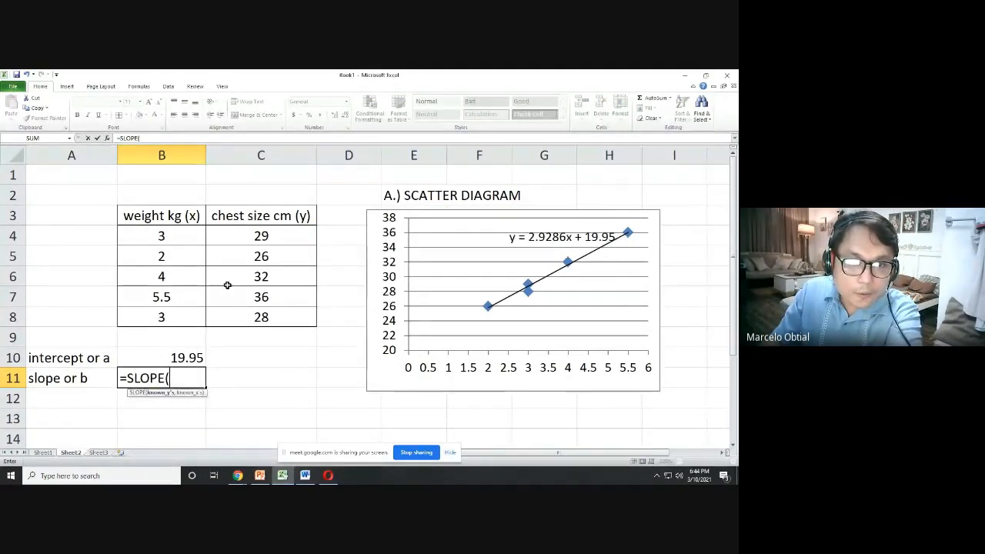
click(244, 237)
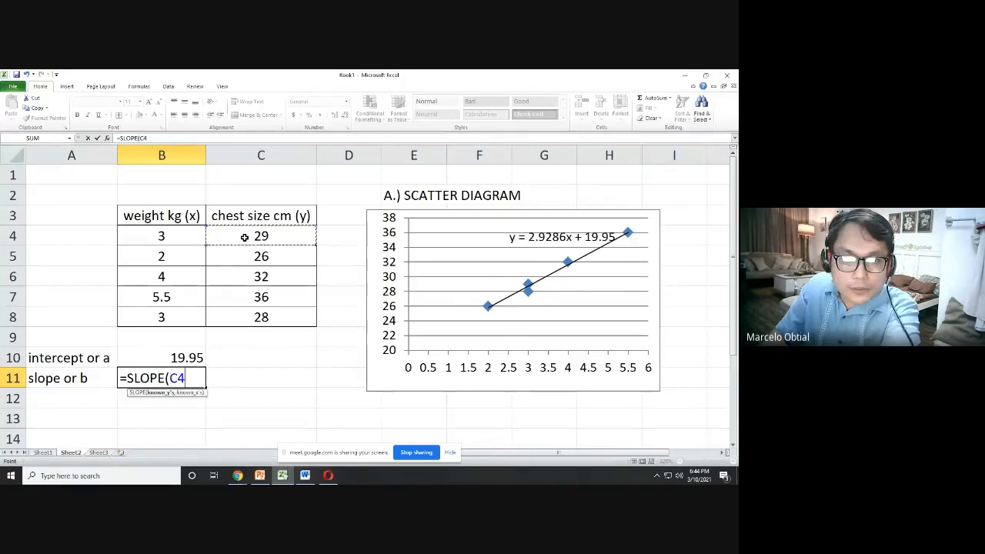
drag(243, 237, 250, 310)
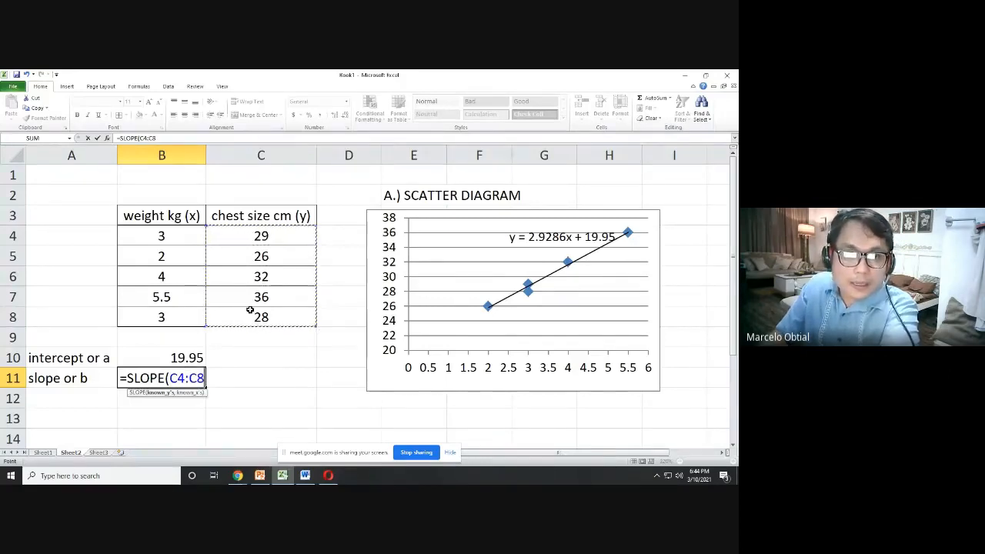
text(,)
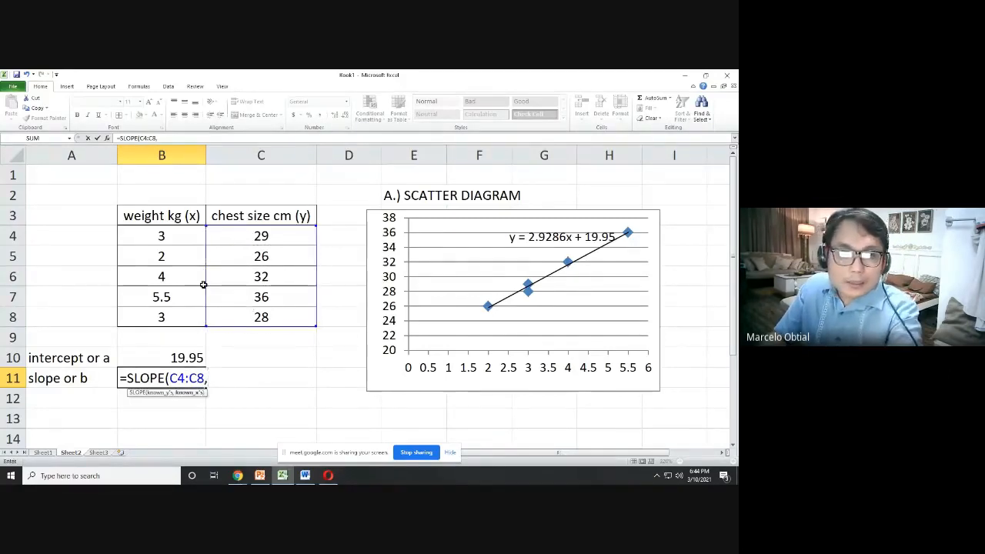
click(170, 238)
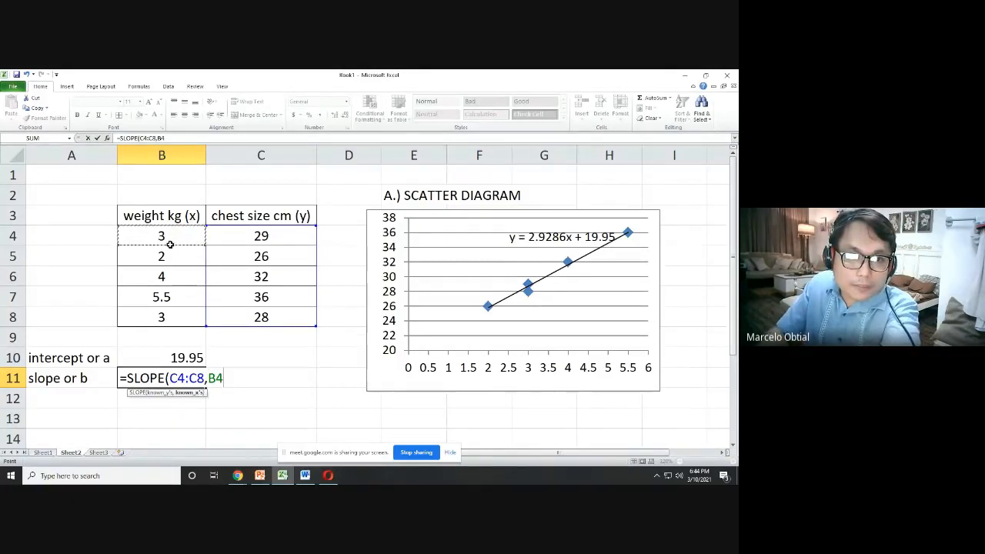
drag(170, 240, 175, 317)
key(Return)
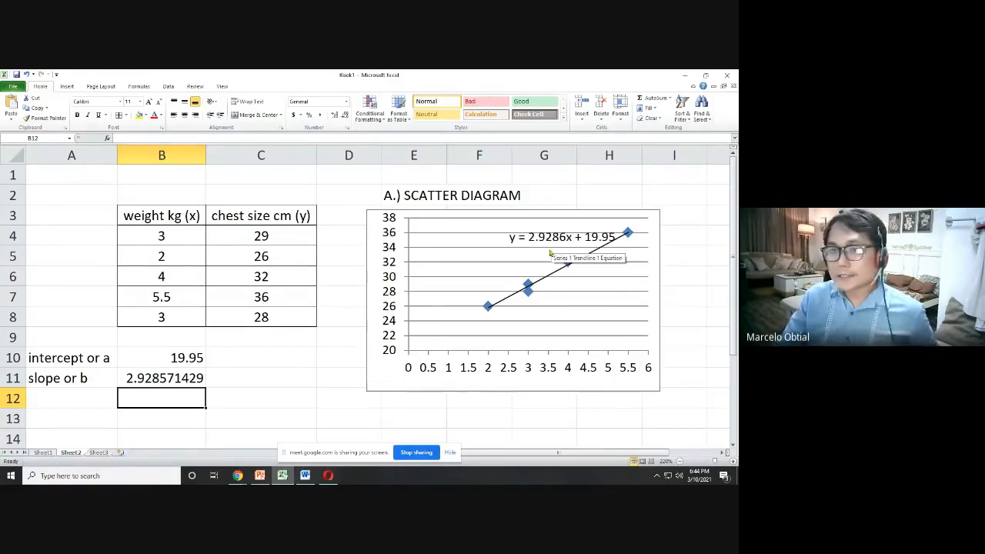
scroll(553, 257, down, 1)
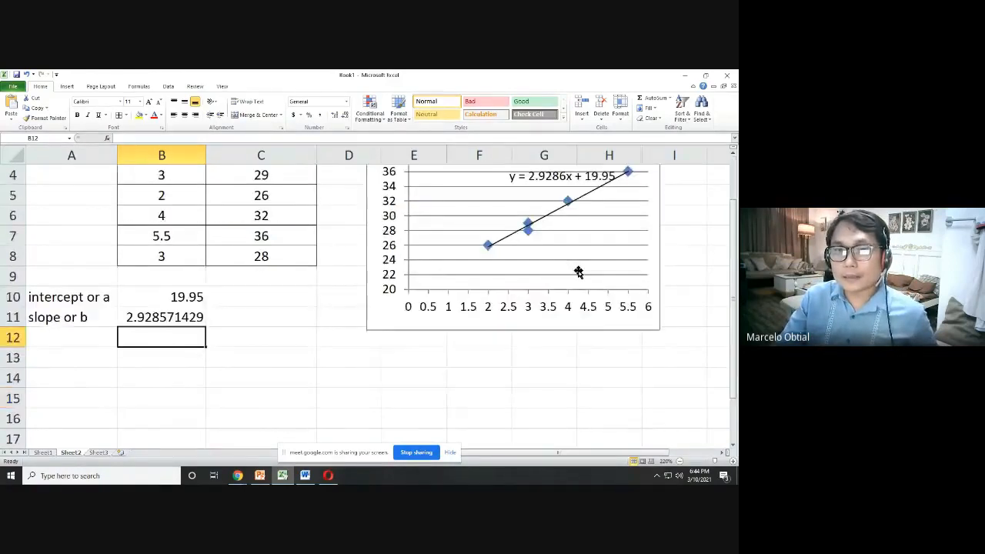
- Switch to the Word exam document to review the sales and demand regression questions and the correlation interpretation table, and return to Excel
scroll(577, 273, up, 1)
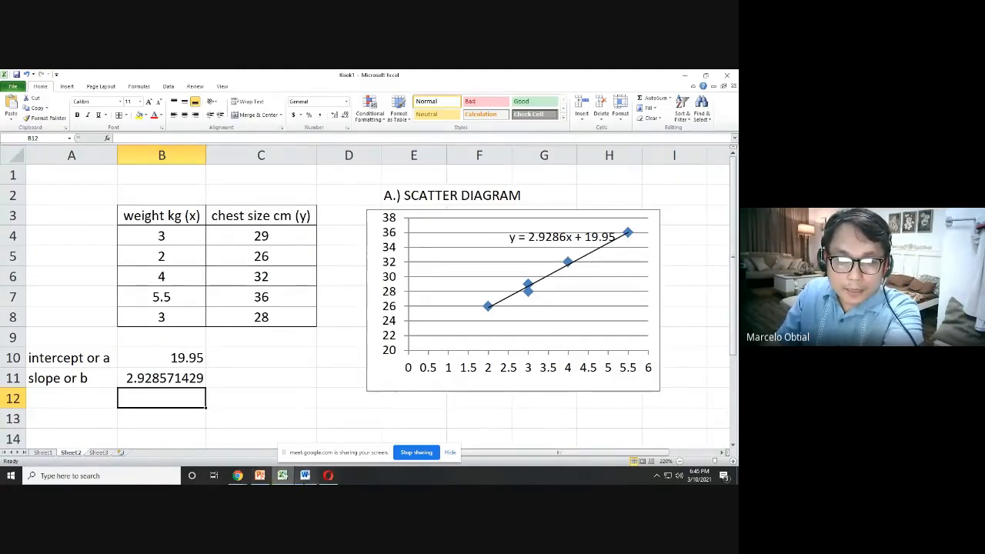
click(311, 475)
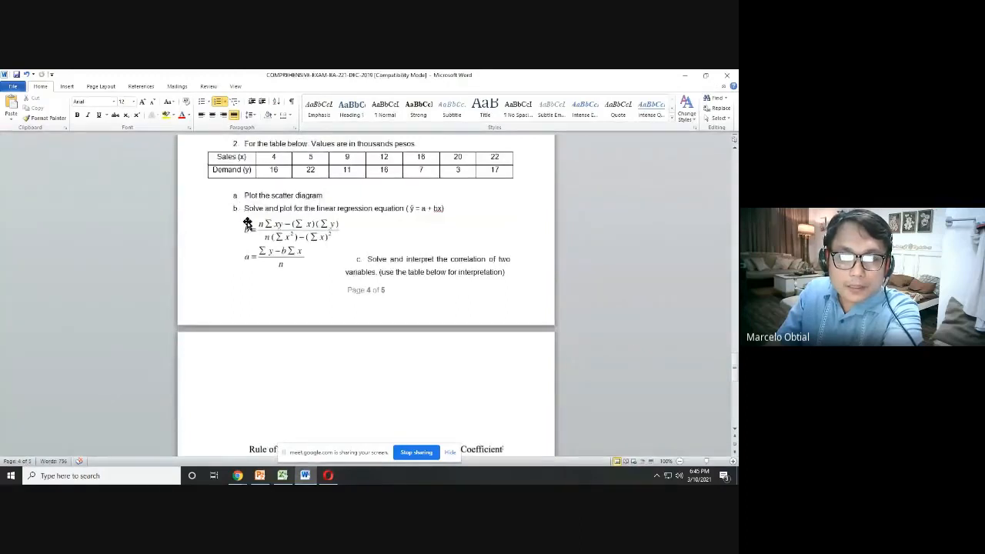
scroll(305, 332, down, 1)
scroll(305, 332, down, 3)
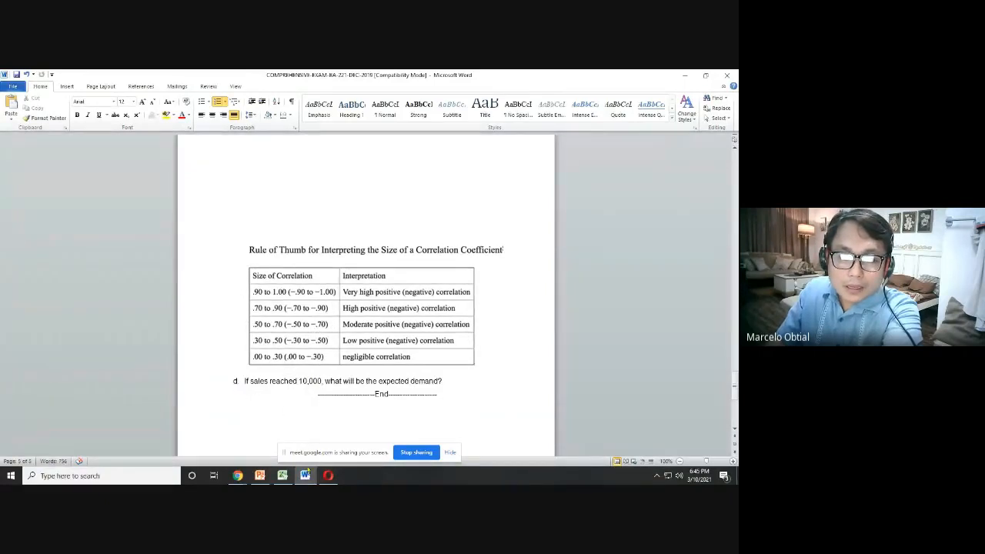
click(282, 476)
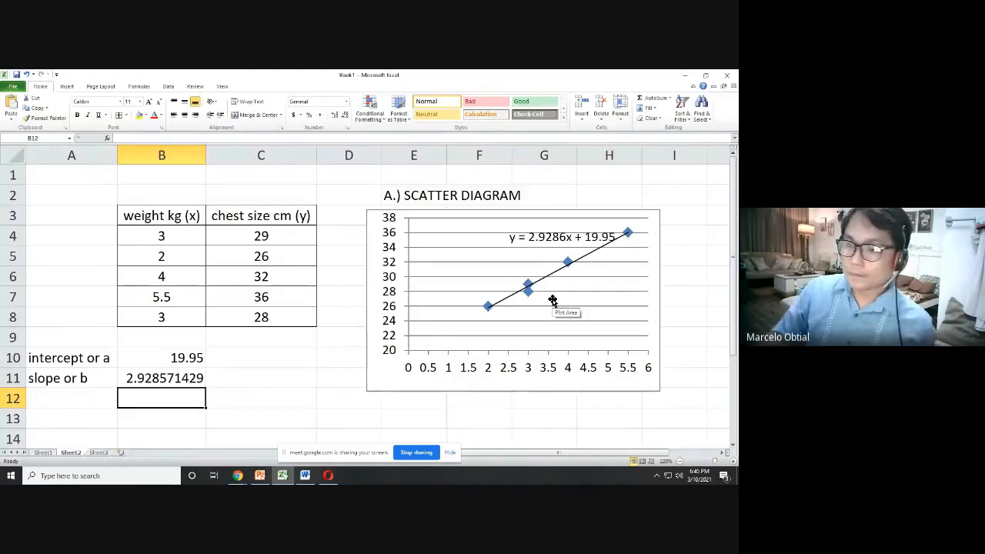
- Enter the note "plotting the linear regression equation on the scatter diagram: assume two values for x" in cell A12
key(Left)
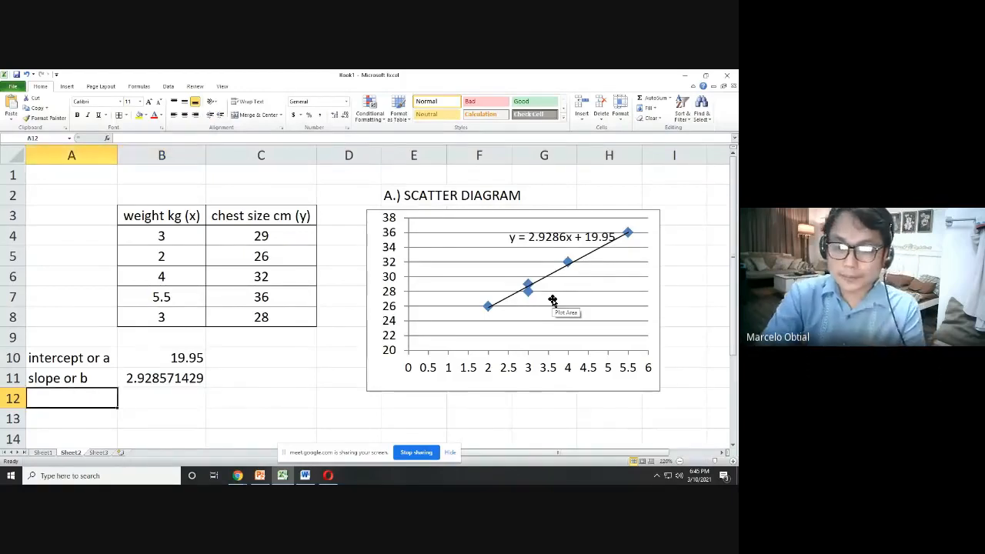
text(plotting)
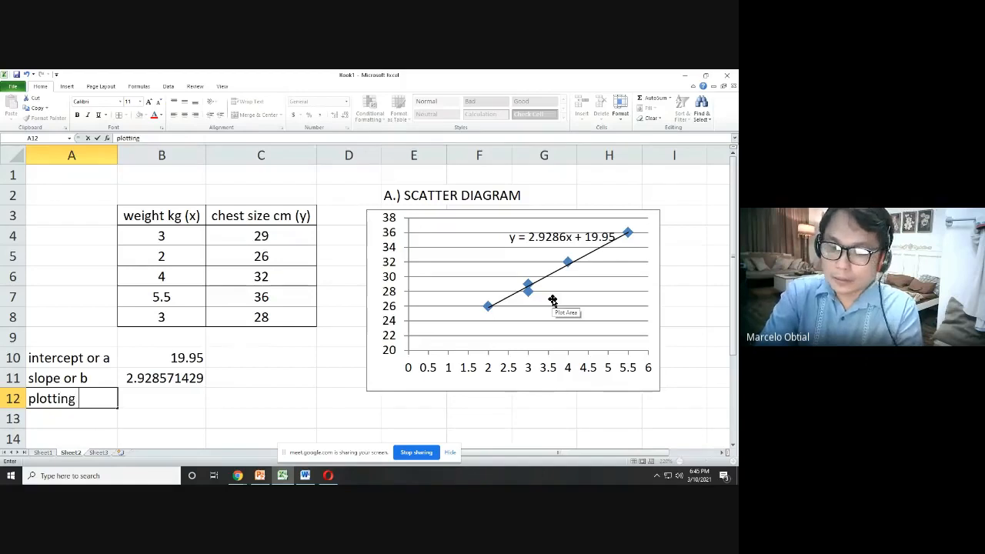
text( t)
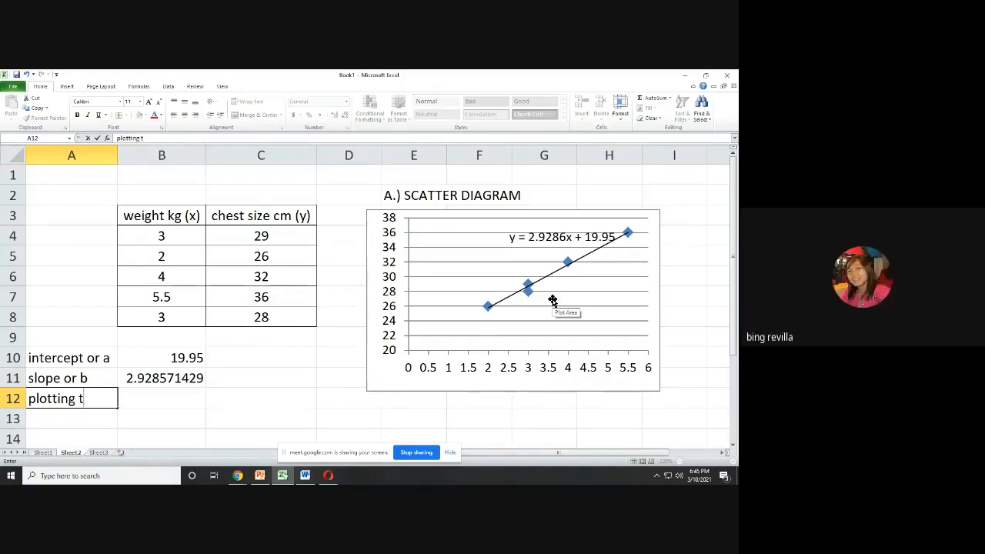
text(he linmea)
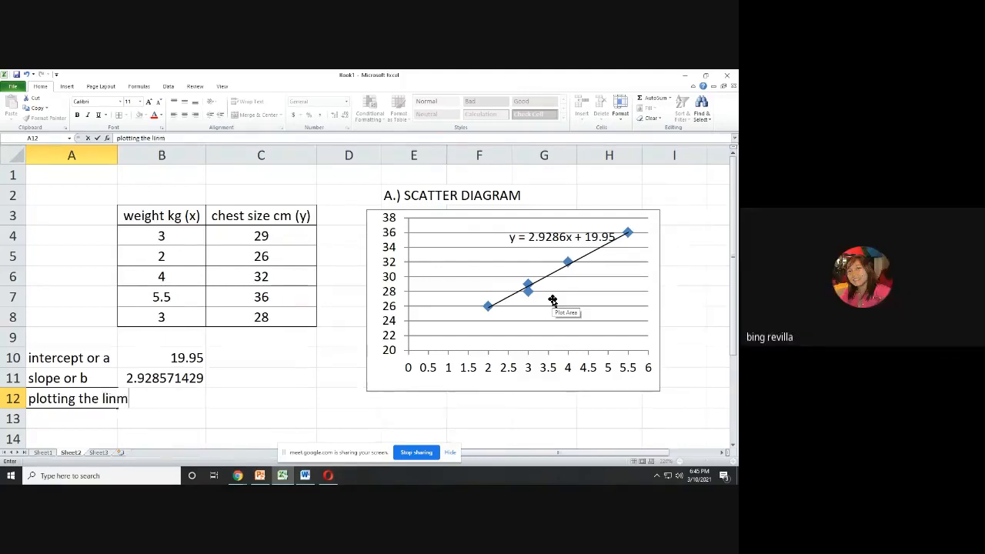
key(BackSpace)
key(BackSpace)
key(BackSpace)
text(ear reg)
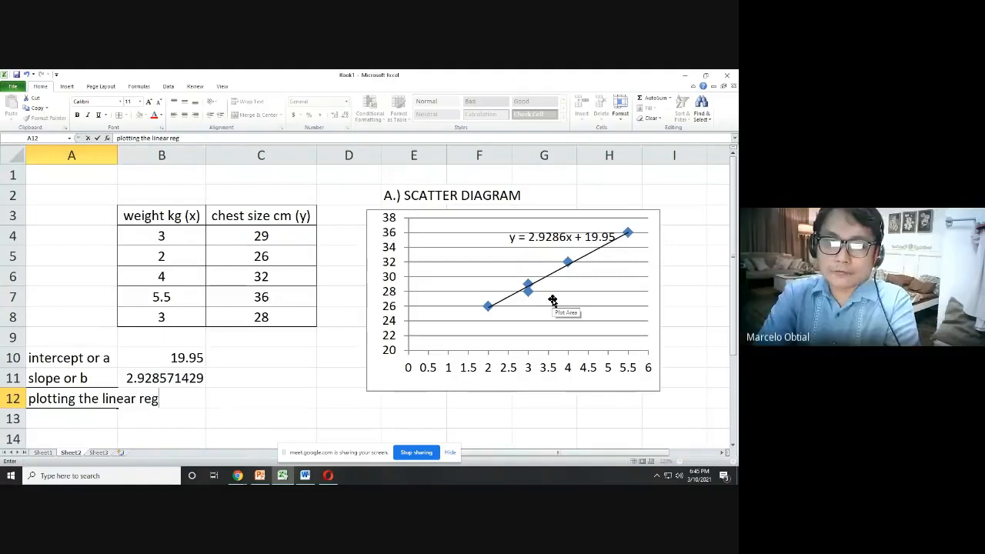
text(ression)
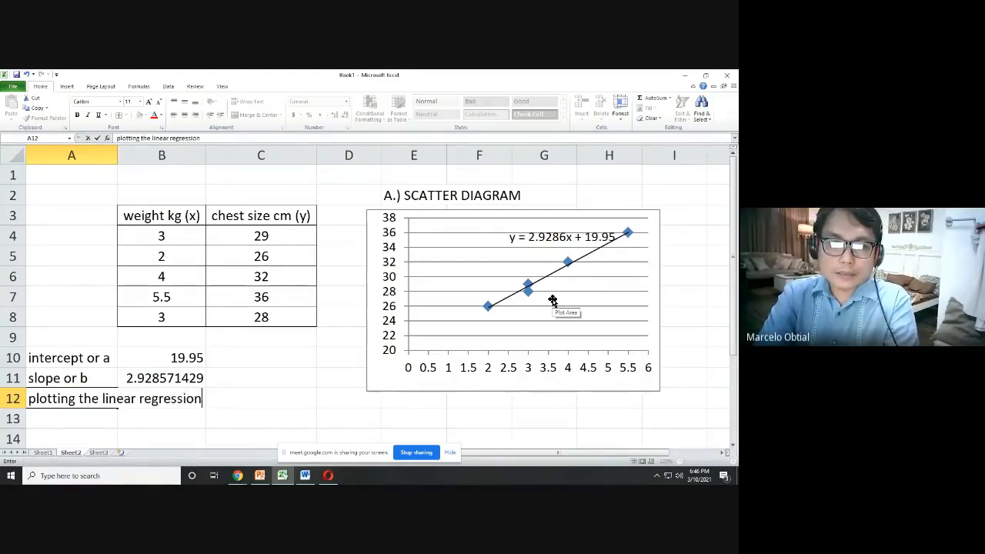
text( e)
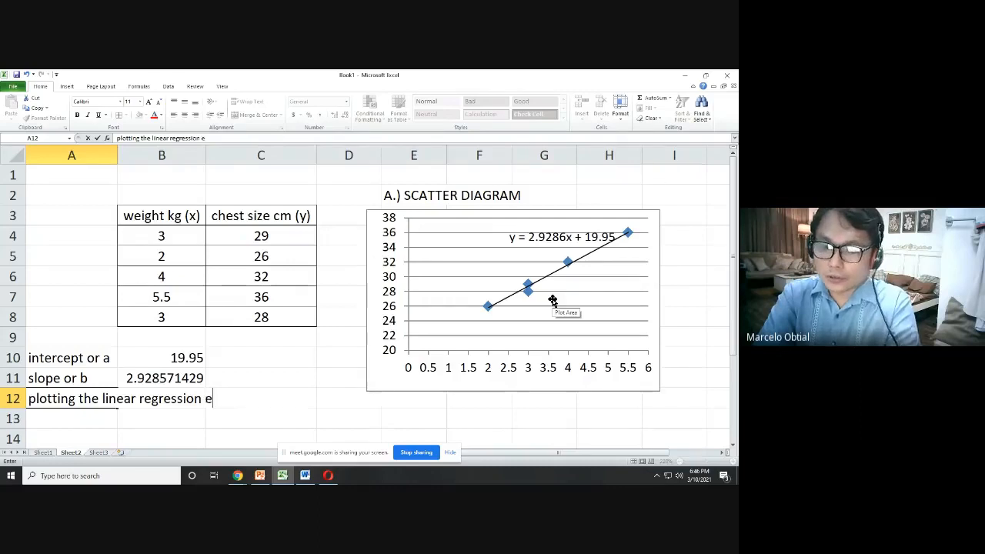
text(quation o)
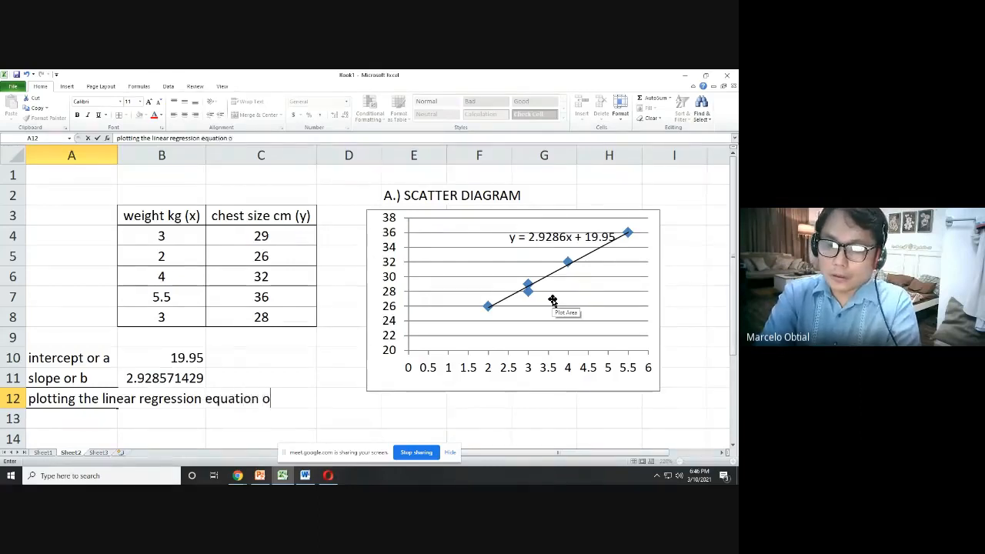
text(n the sca)
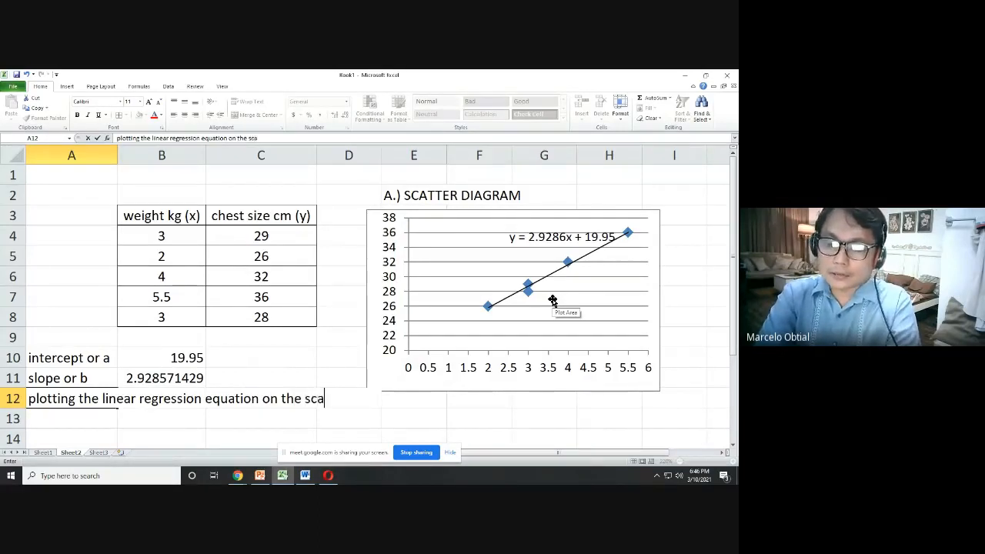
text(tter diagram)
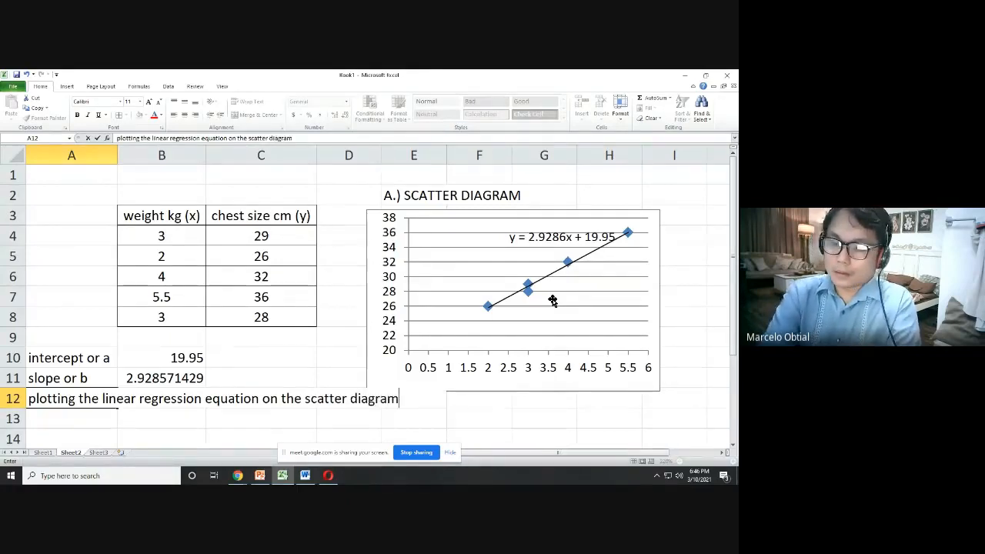
text(: )
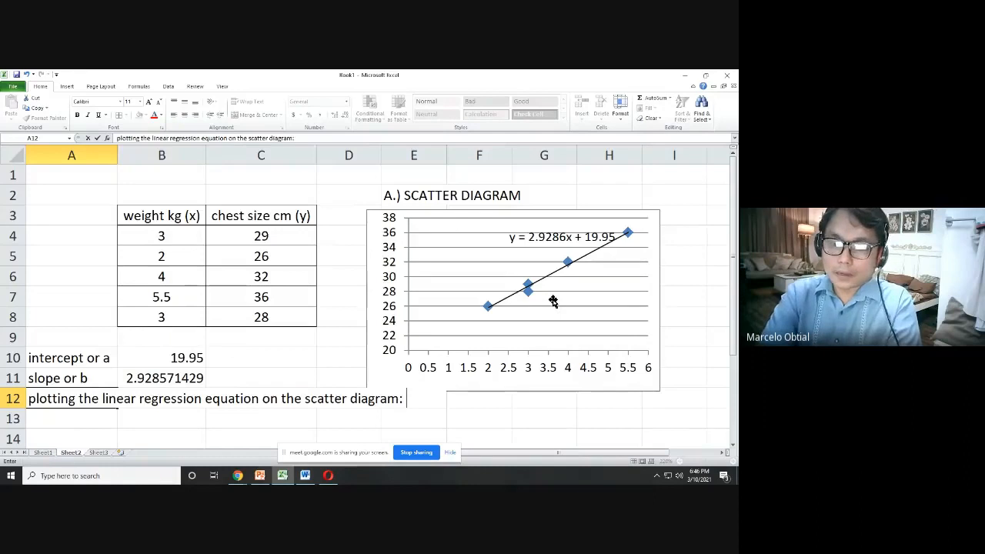
text(asum)
key(BackSpace)
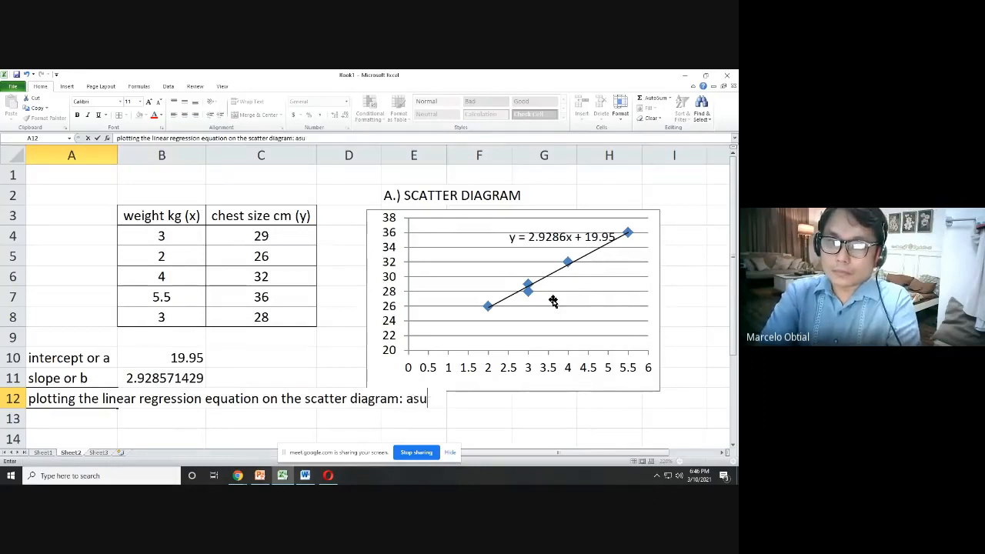
text(ume tw)
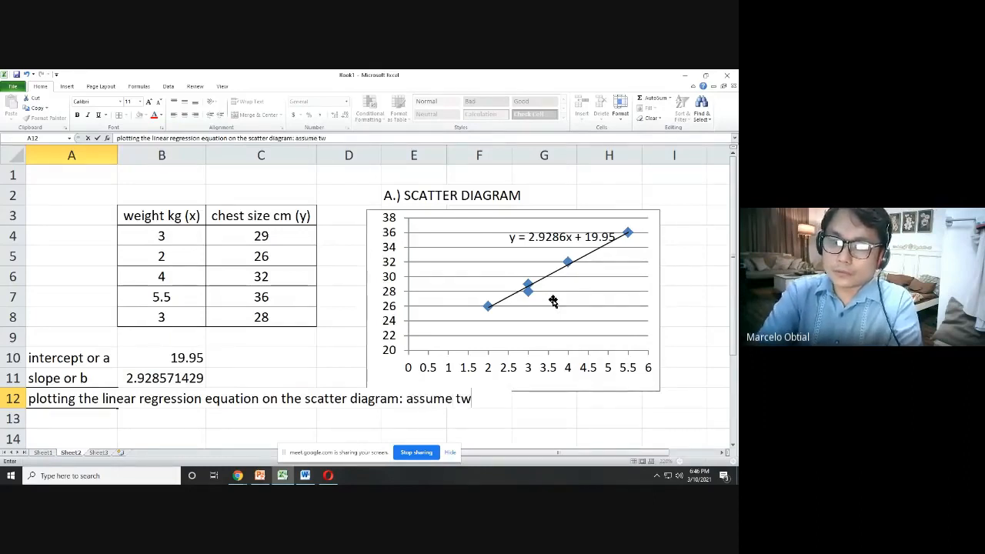
text(o values)
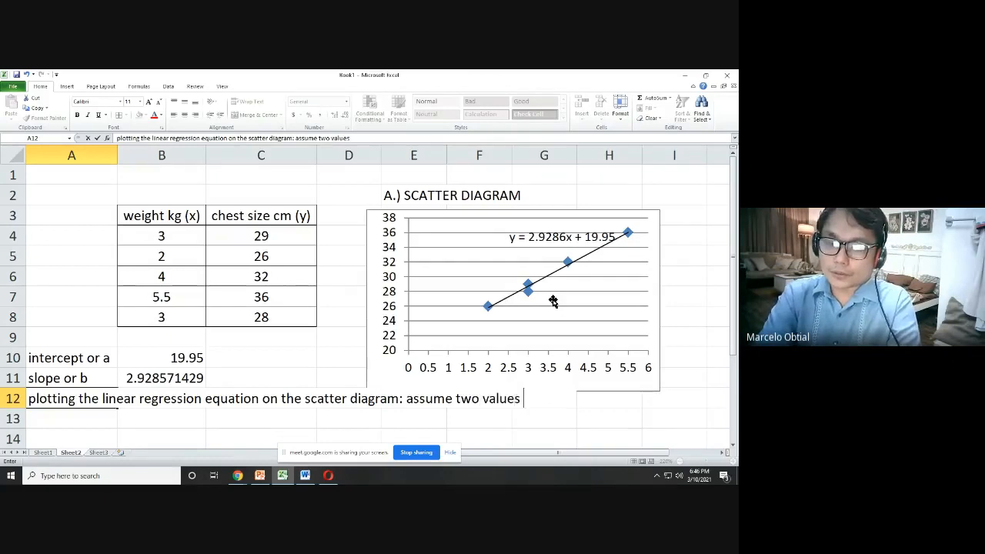
text( do)
key(BackSpace)
key(BackSpace)
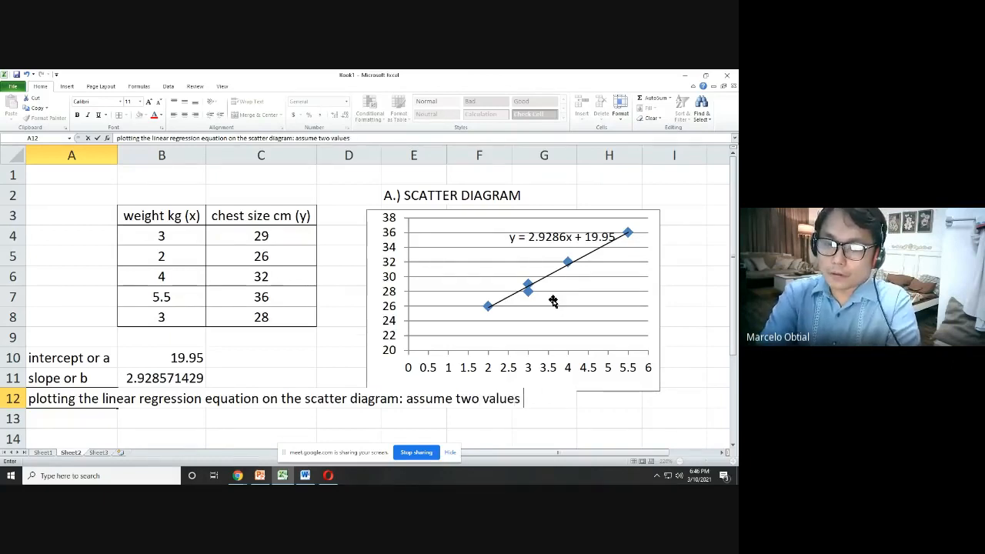
text(for x)
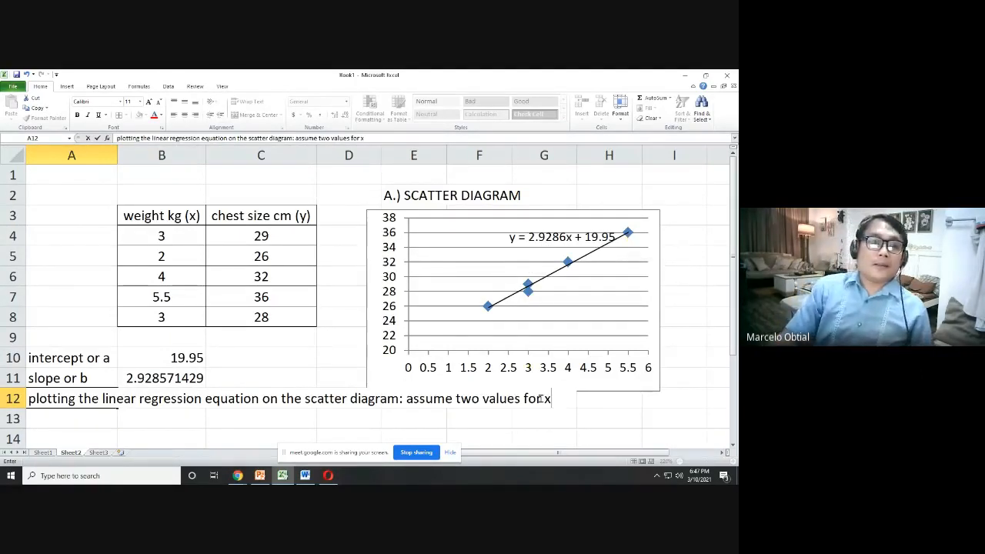
- Switch to the Word exam document to reread the regression and correlation questions, and return to the Excel worksheet
click(305, 476)
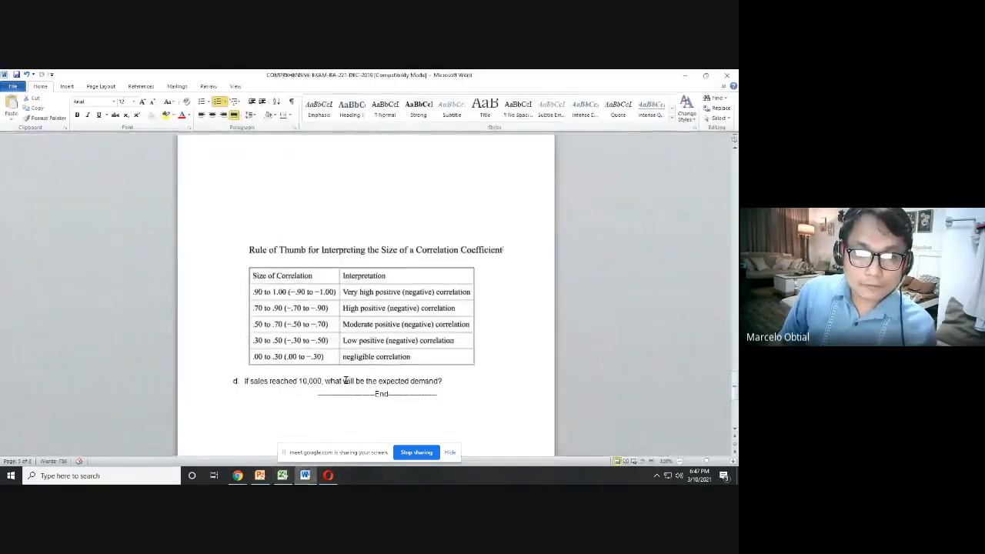
scroll(358, 377, up, 3)
scroll(359, 377, up, 3)
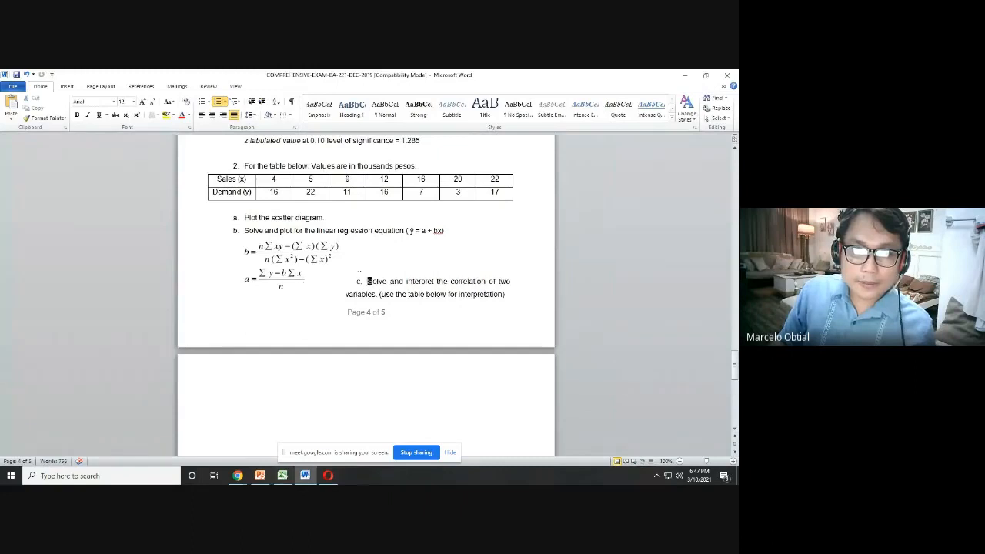
scroll(369, 343, down, 3)
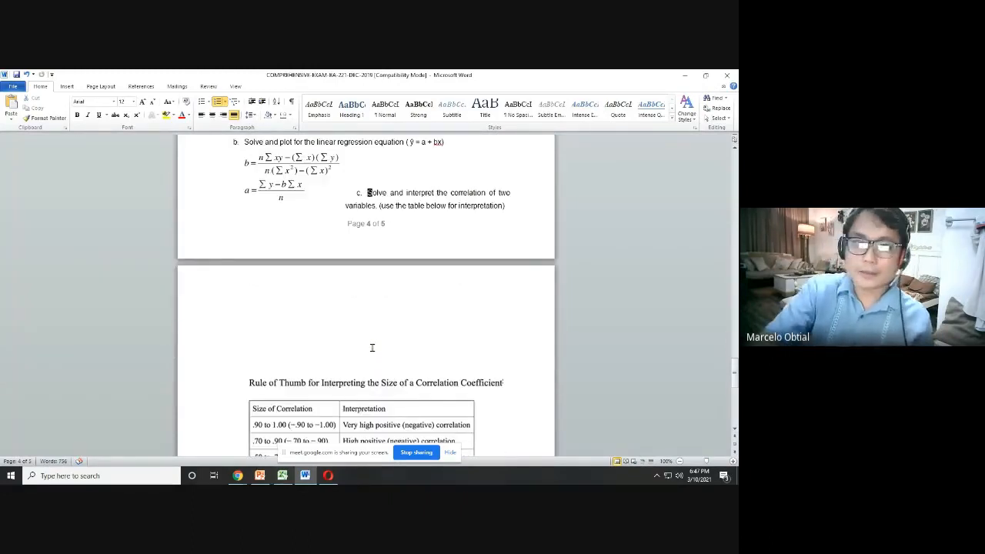
click(282, 475)
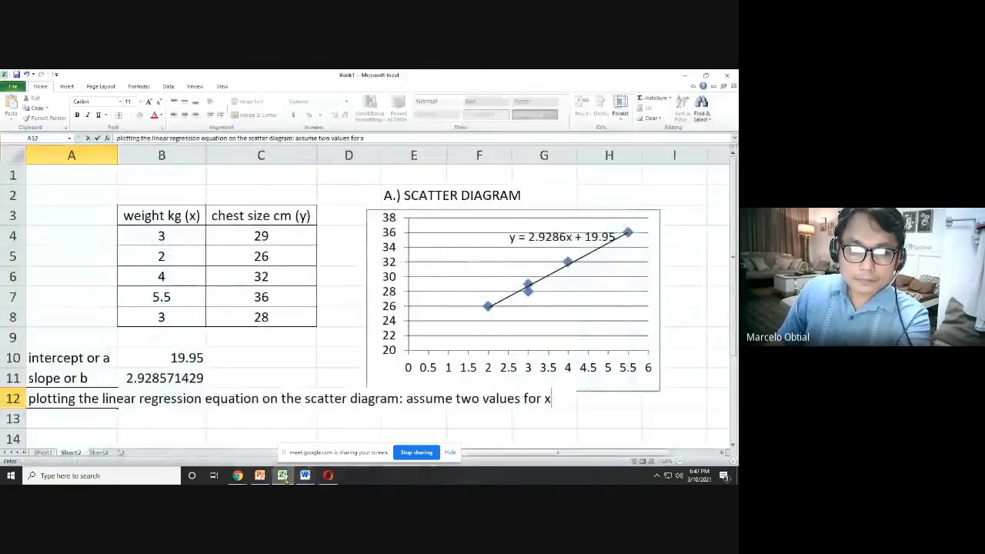
- Copy the weight and chest size table in B3:C8 and paste it starting at cell B14
scroll(285, 420, down, 1)
scroll(264, 259, up, 2)
drag(153, 216, 267, 325)
right_click(202, 257)
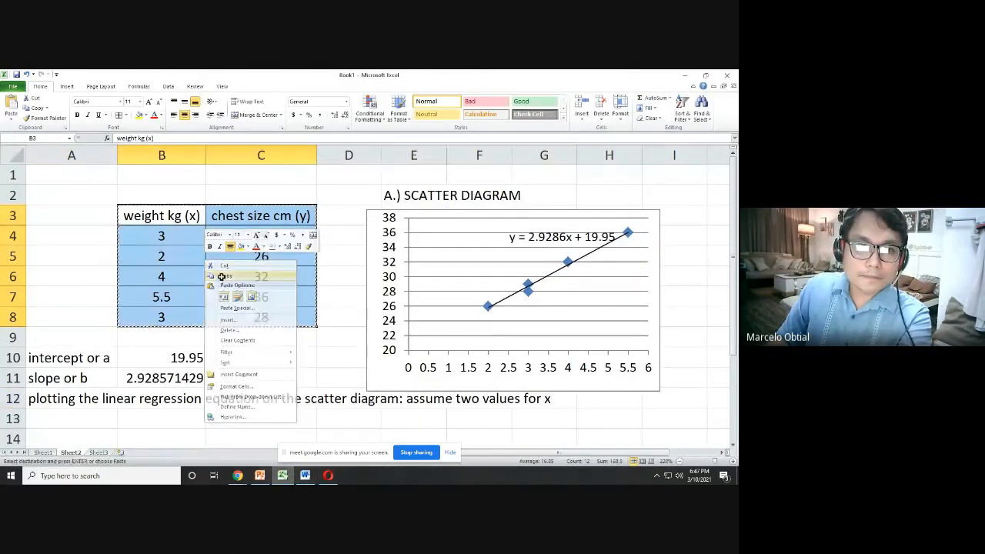
click(201, 293)
scroll(199, 303, down, 6)
scroll(199, 304, up, 5)
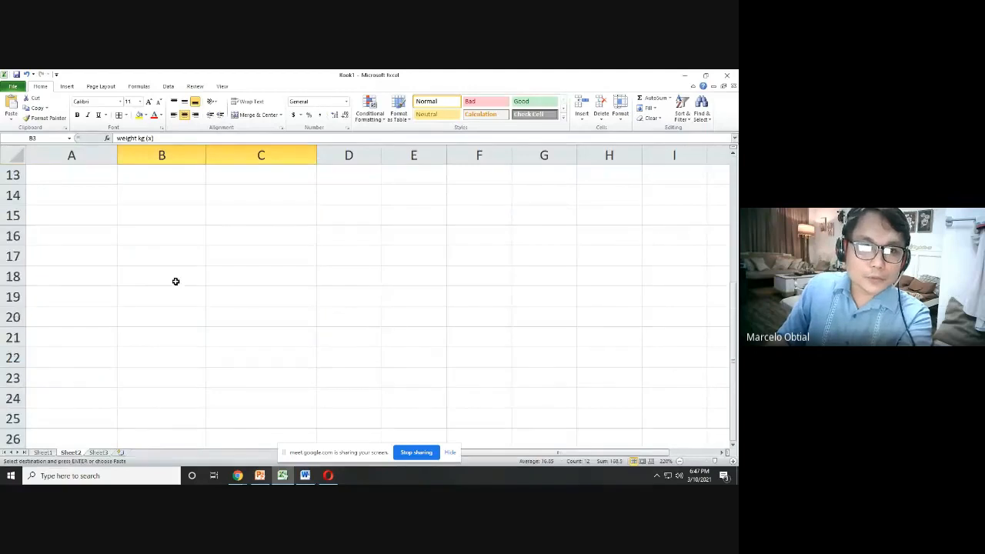
click(154, 379)
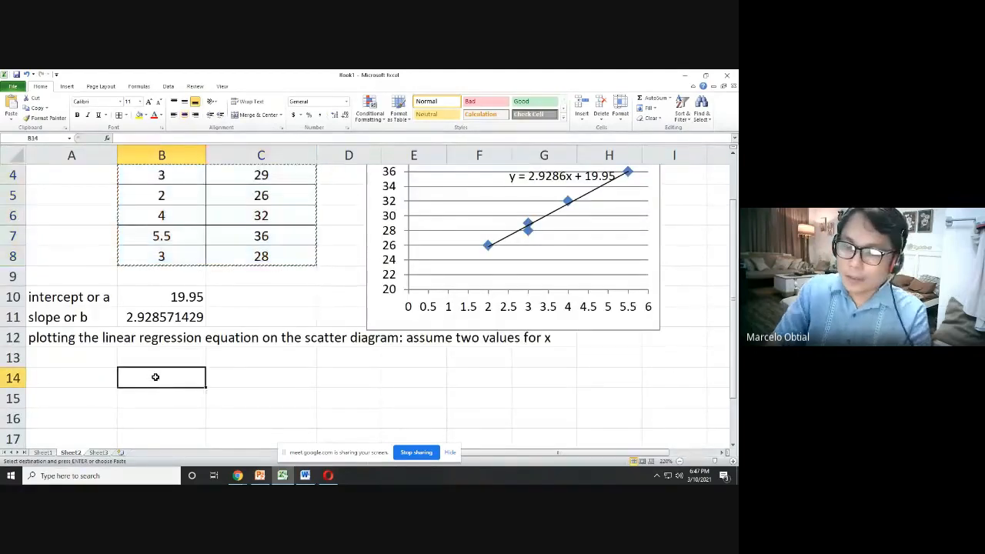
key(ctrl+v)
scroll(245, 360, down, 2)
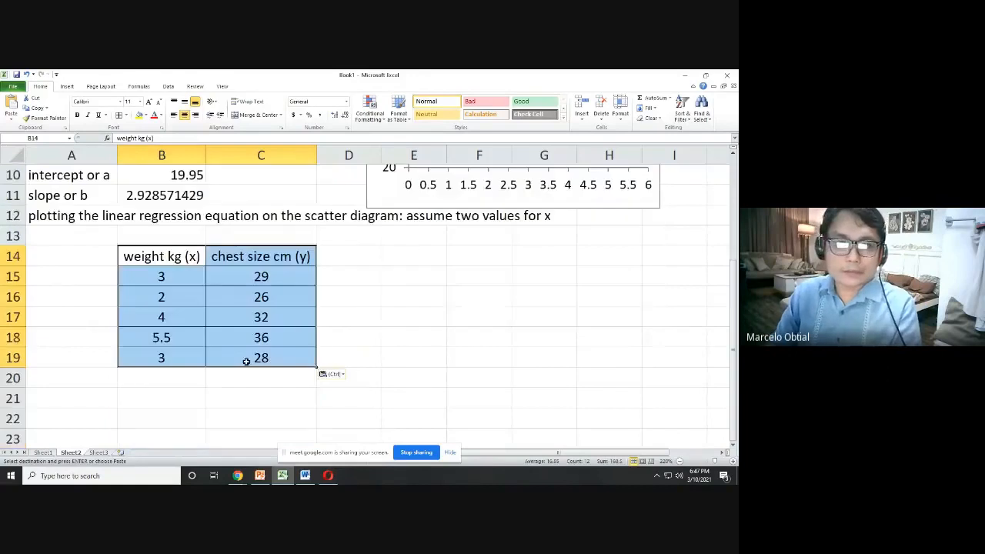
- Add the column headings "xy" in D14 and "x^2" in E14 beside the copied table
click(350, 260)
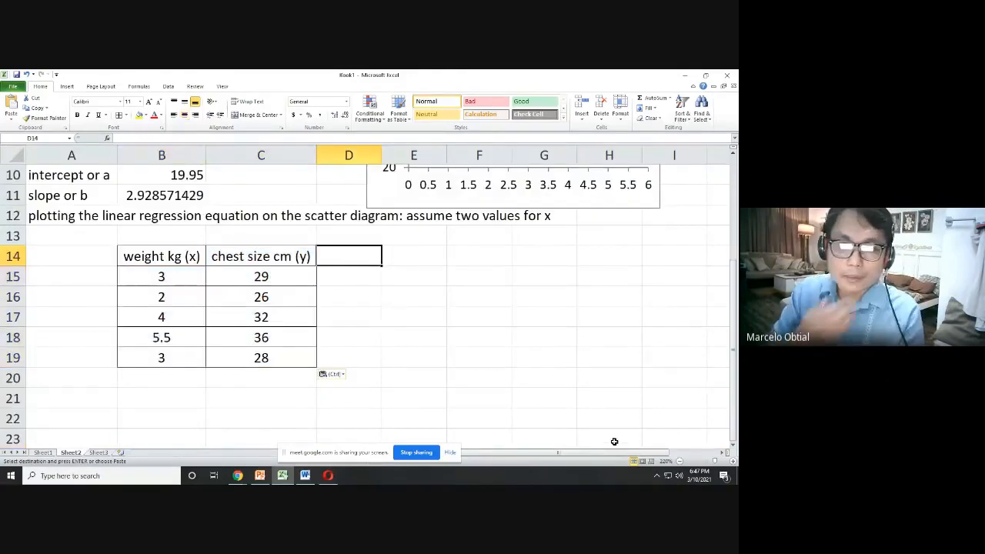
text(xy)
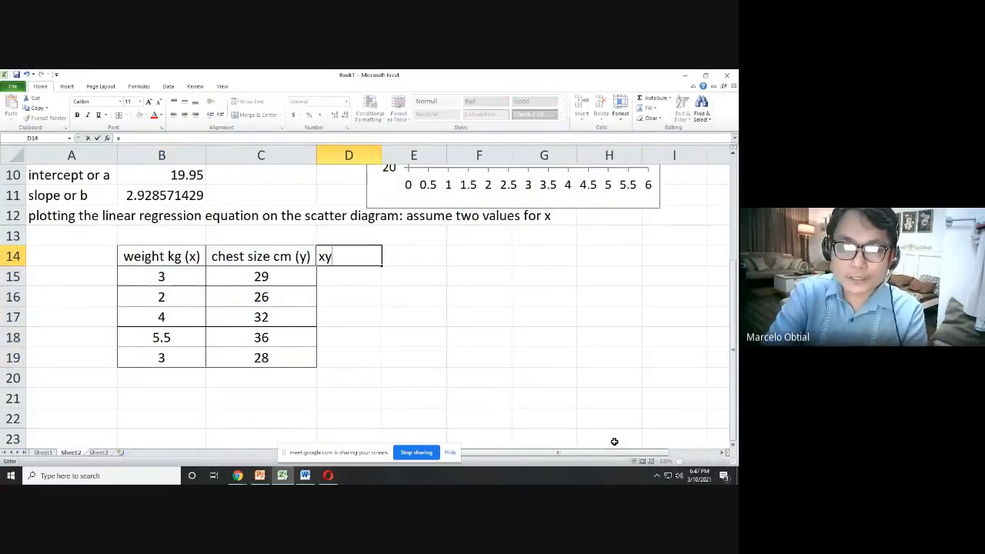
key(Tab)
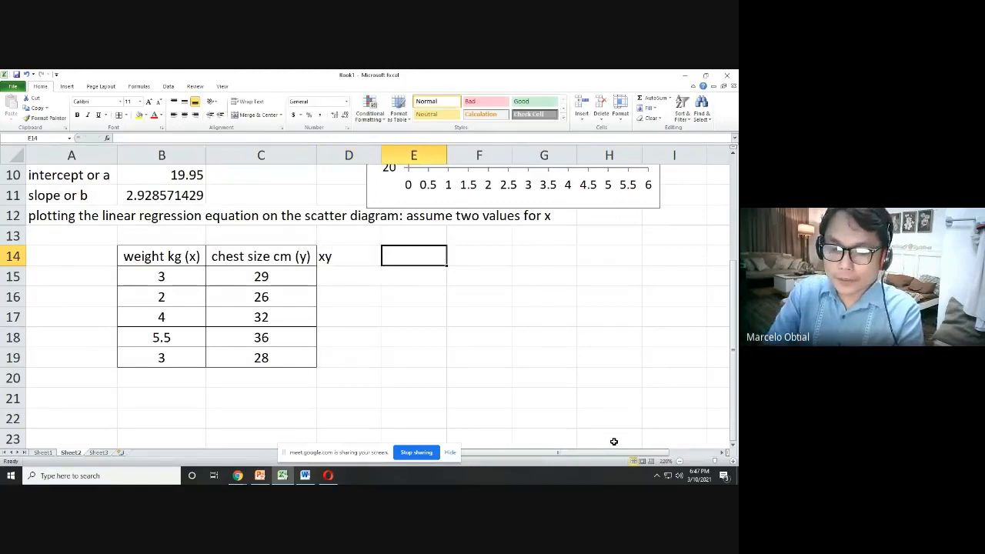
text(x^)
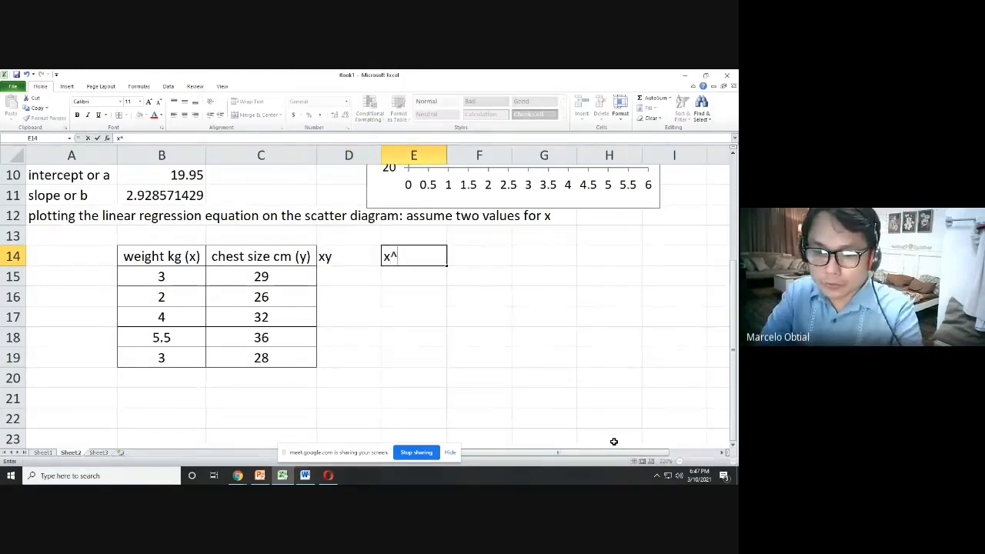
text(2)
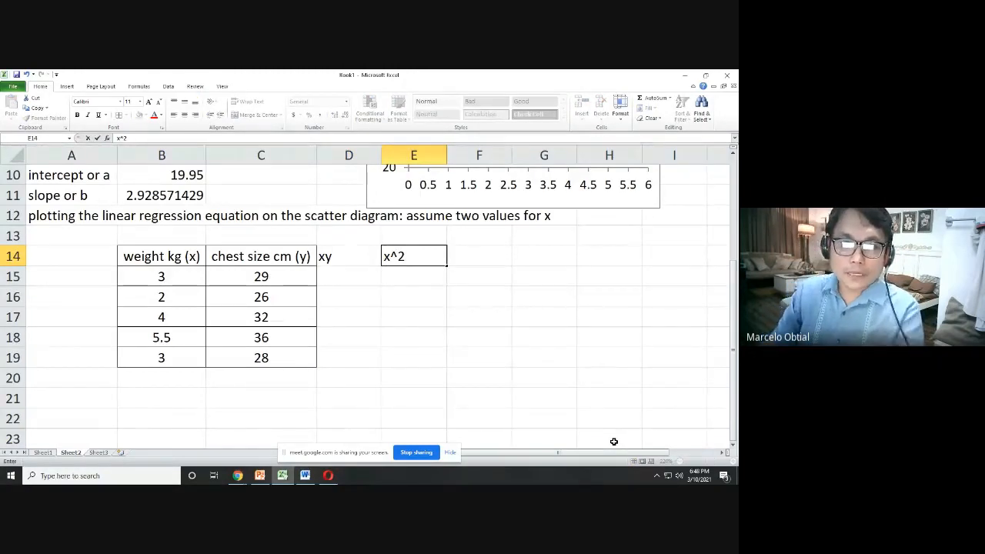
- Switch to the PowerPoint presentation to review the slides with the regression and correlation coefficient formulas, and return to the Excel worksheet
click(283, 476)
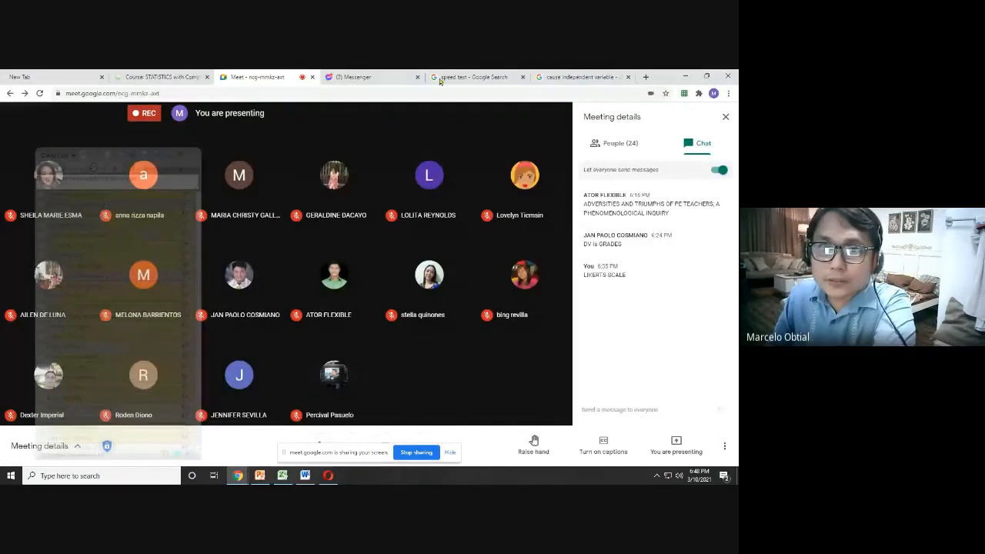
click(260, 475)
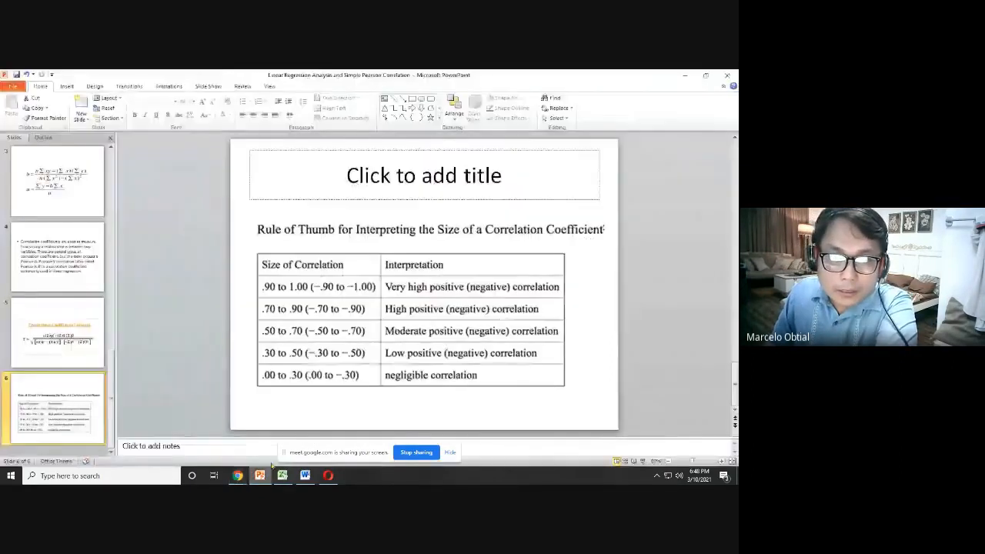
click(77, 194)
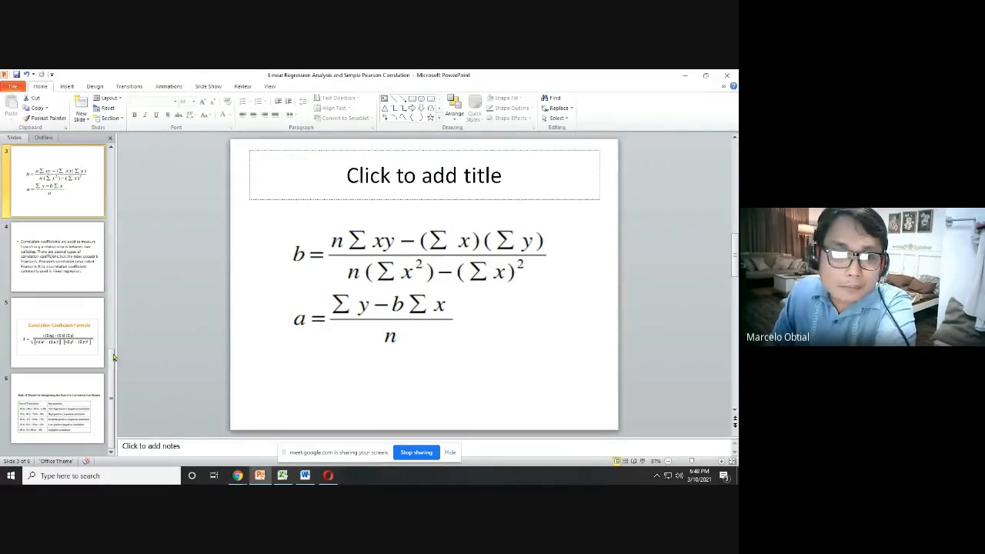
click(58, 332)
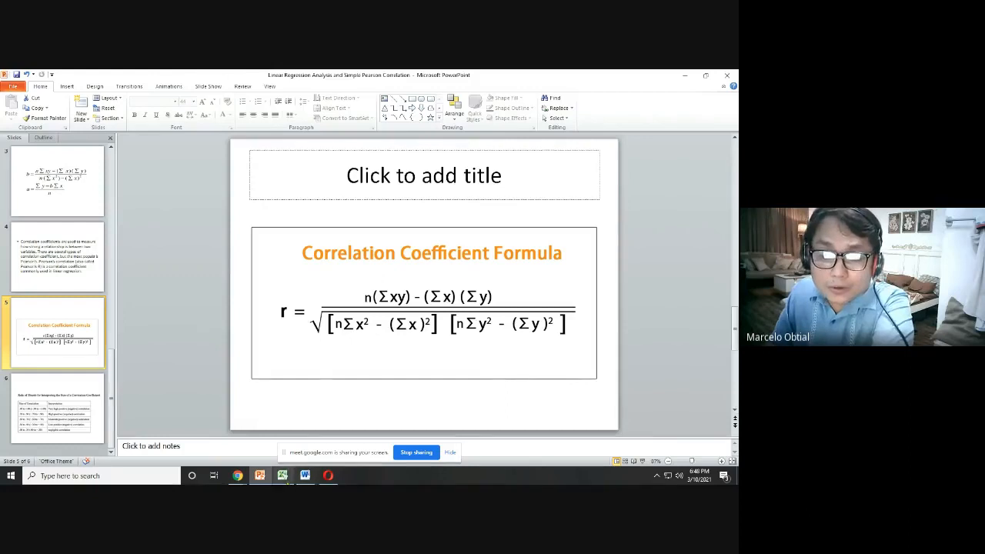
click(283, 475)
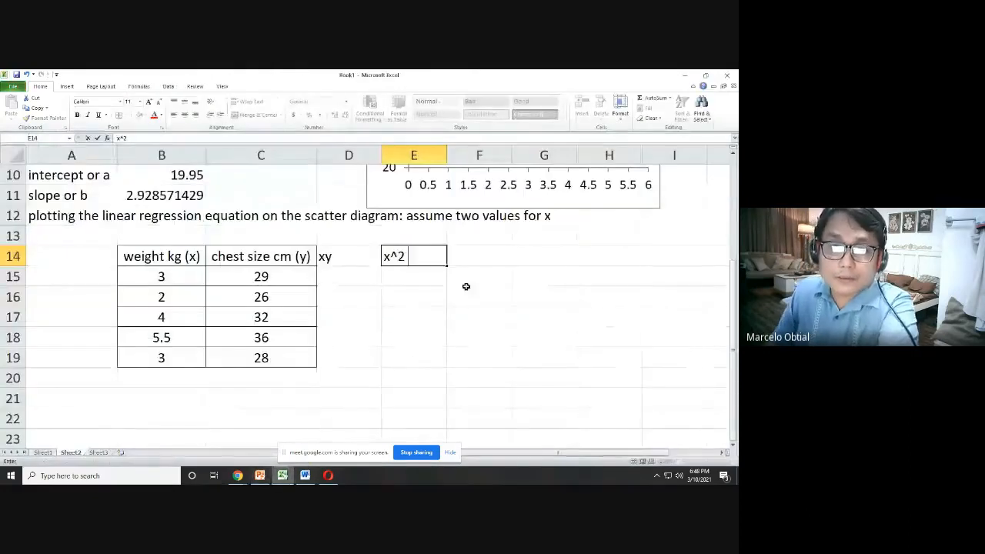
- Add the column heading "y^2" in F14 and apply all borders to the range D14:F19
click(480, 255)
text(y)
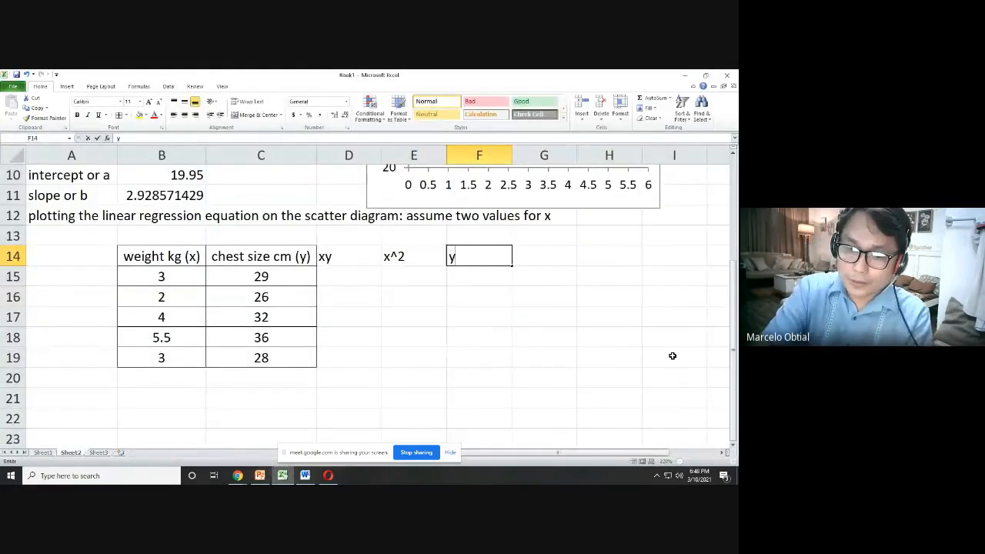
text(^)
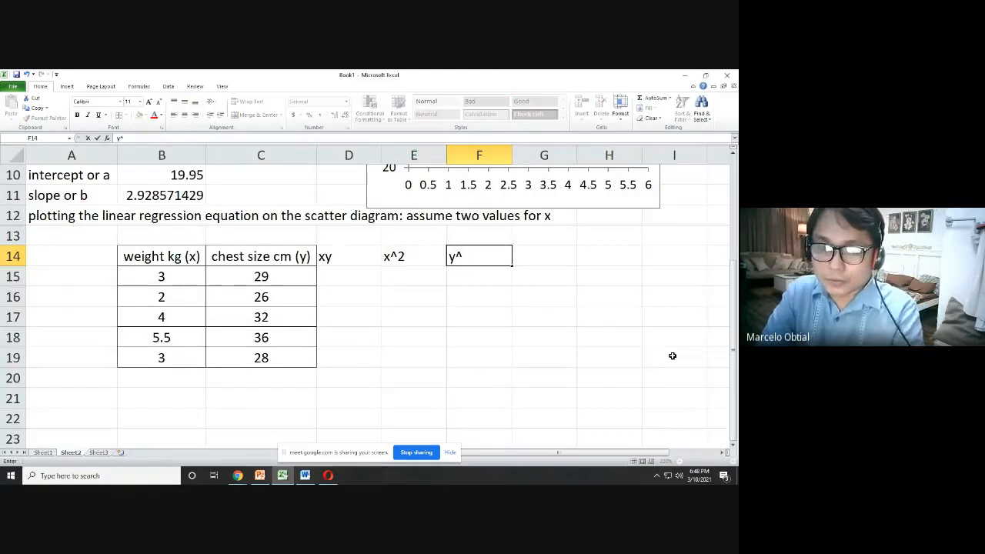
text(2)
key(Return)
drag(325, 255, 456, 362)
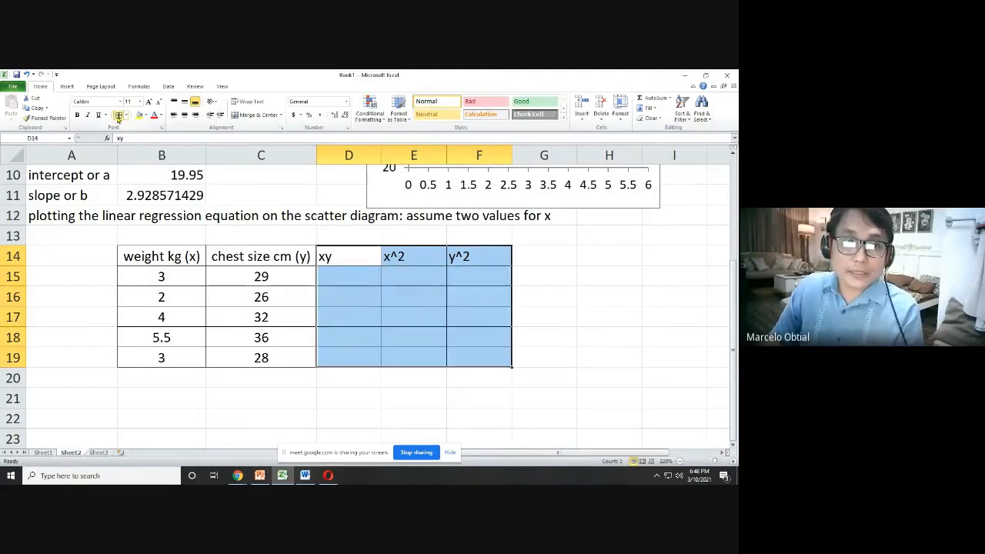
- Enter the label "total" in A20 and sum the weights B15:B19 in B20 with AutoSum
click(108, 375)
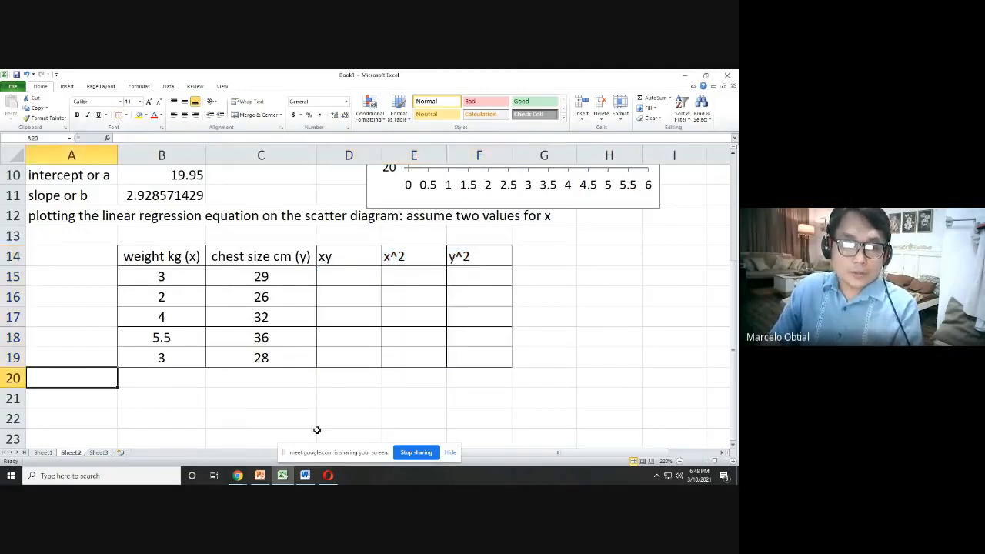
text(total)
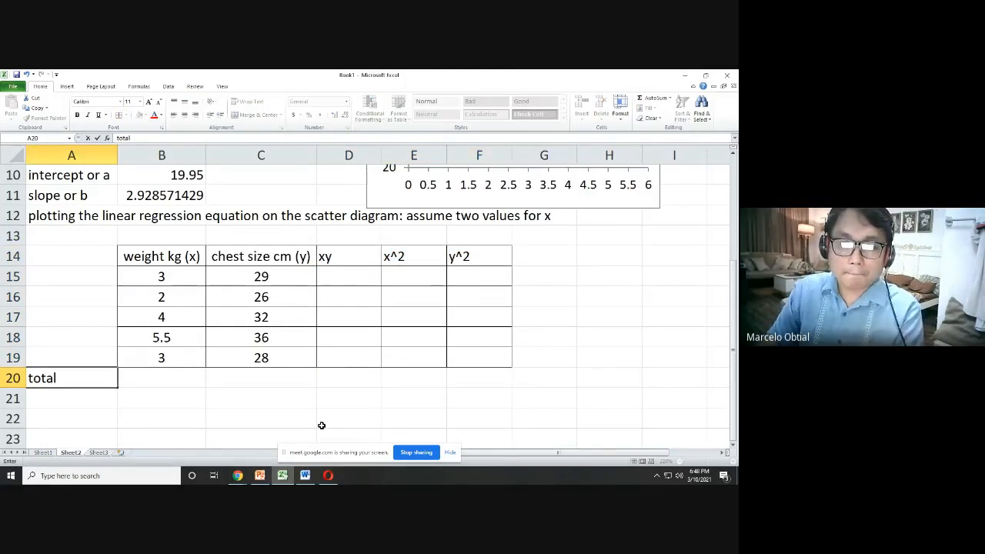
click(286, 413)
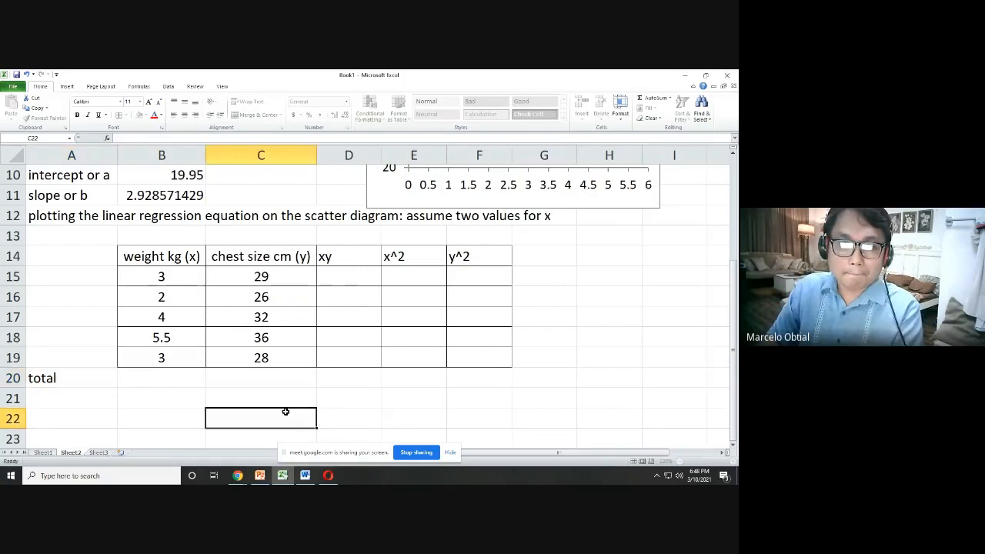
click(184, 378)
click(648, 98)
click(646, 99)
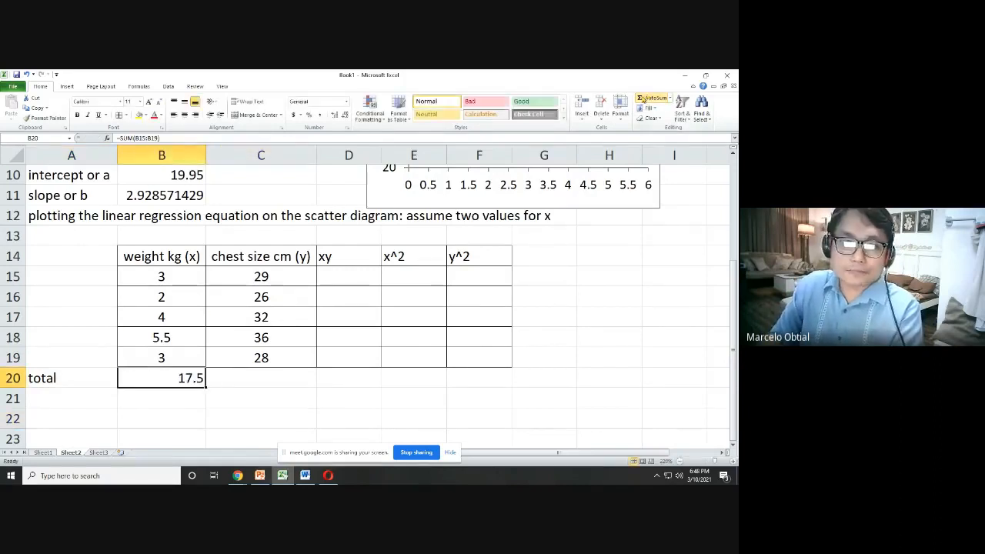
- Sum the chest sizes C15:C19 in C20 with AutoSum and make the totals in B20:C20 bold
key(Right)
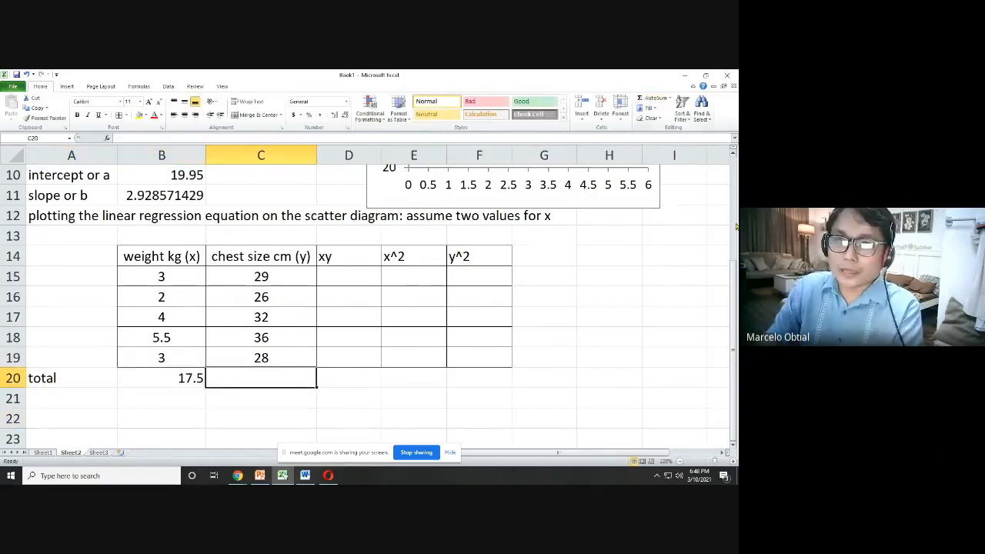
click(643, 100)
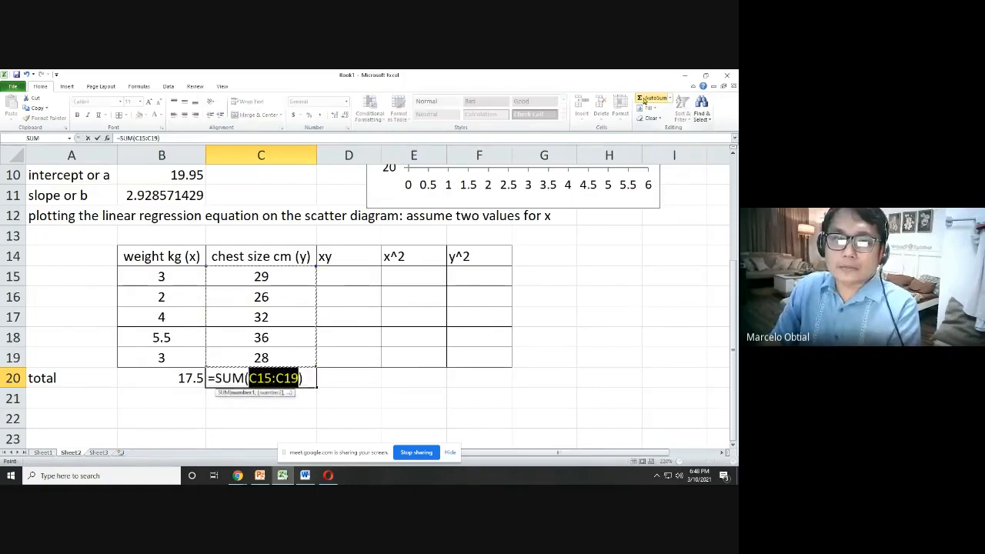
click(643, 99)
click(641, 99)
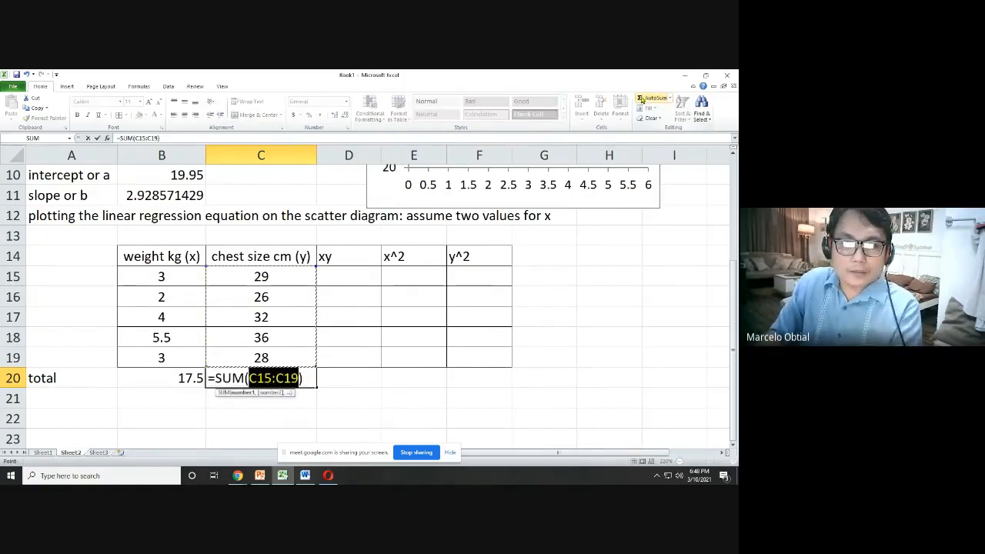
click(640, 99)
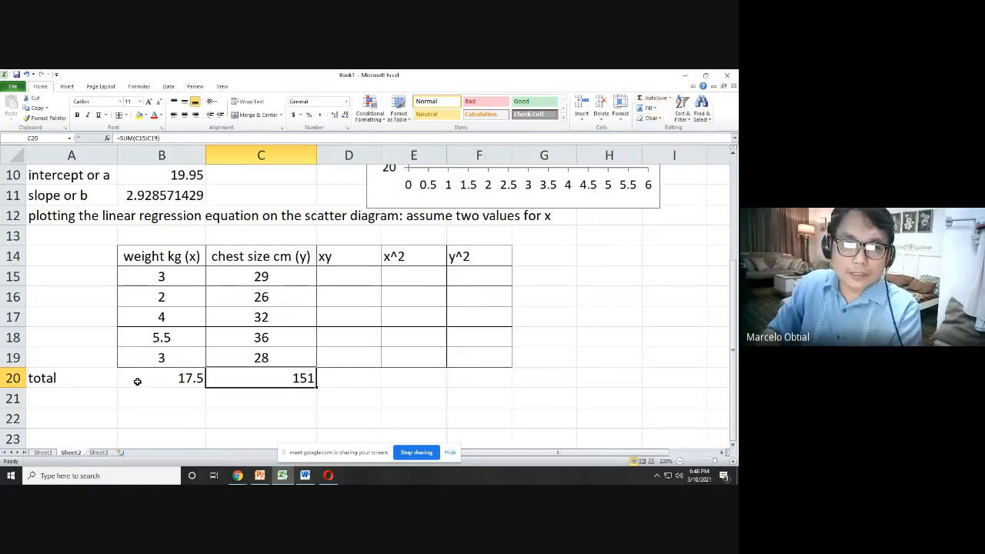
drag(136, 378, 237, 378)
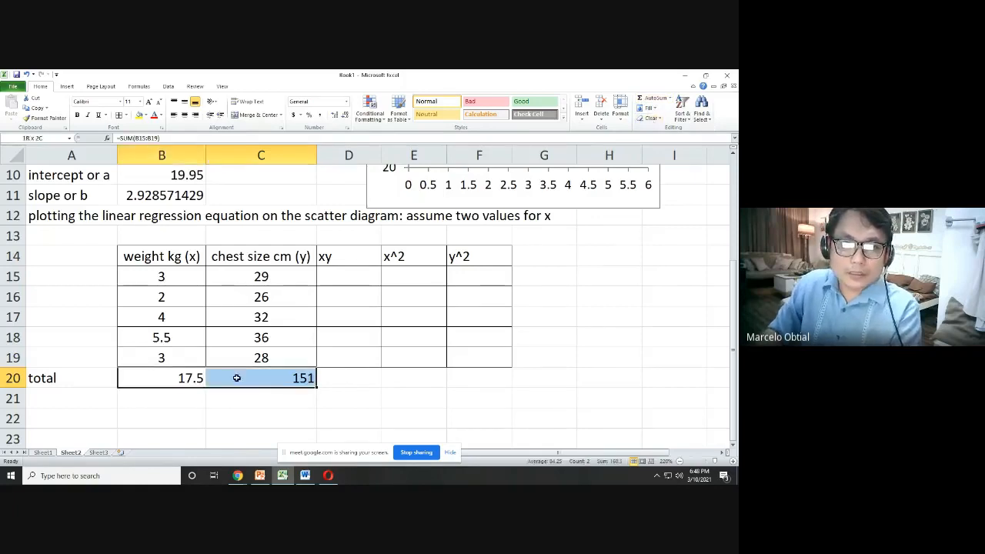
click(77, 114)
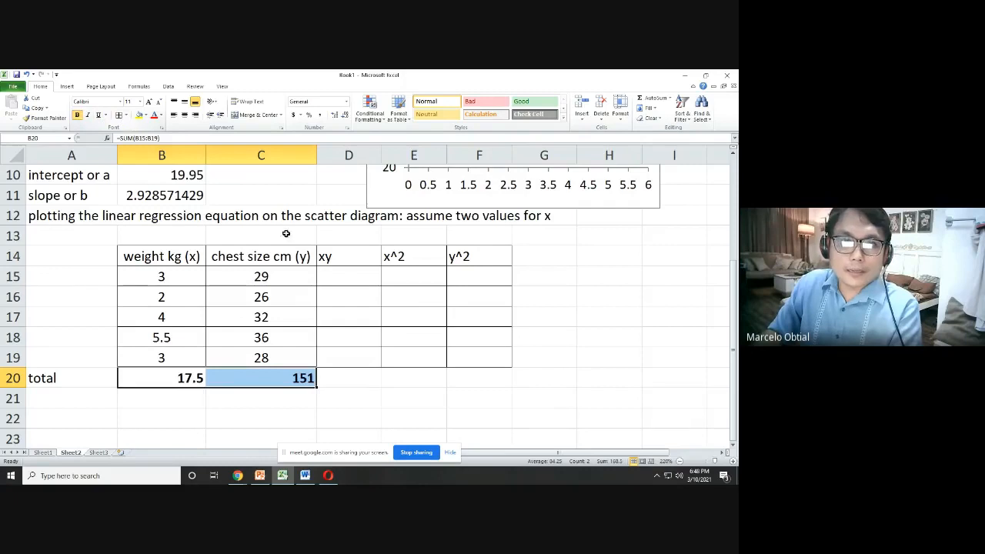
- Calculate the xy products with the formula =B15*C15 in D15 and fill it down to D19
click(356, 289)
click(348, 273)
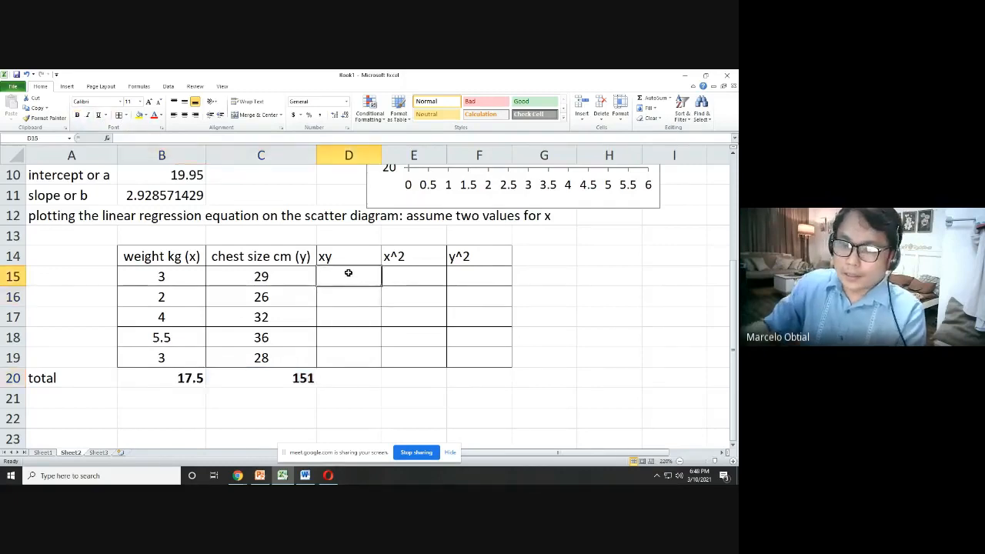
text(=)
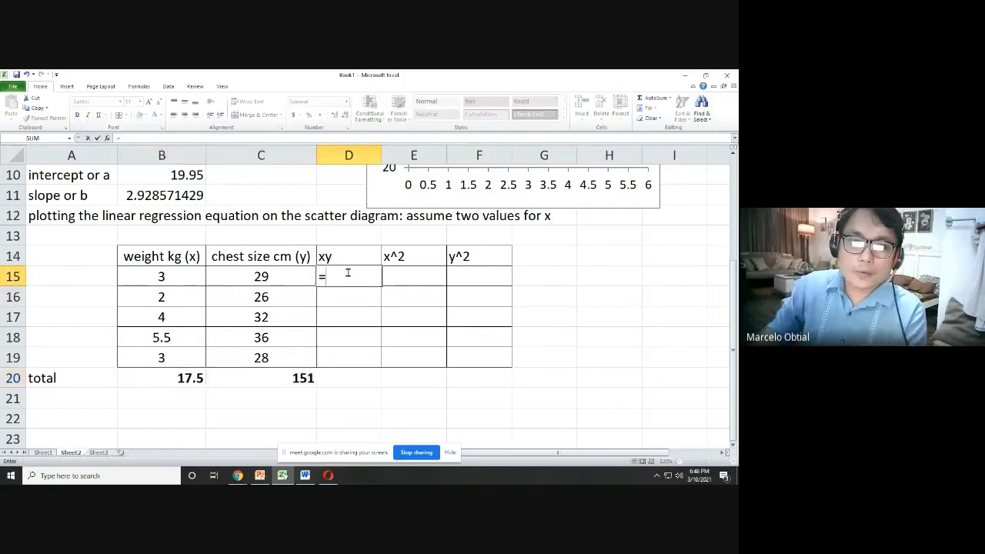
click(162, 273)
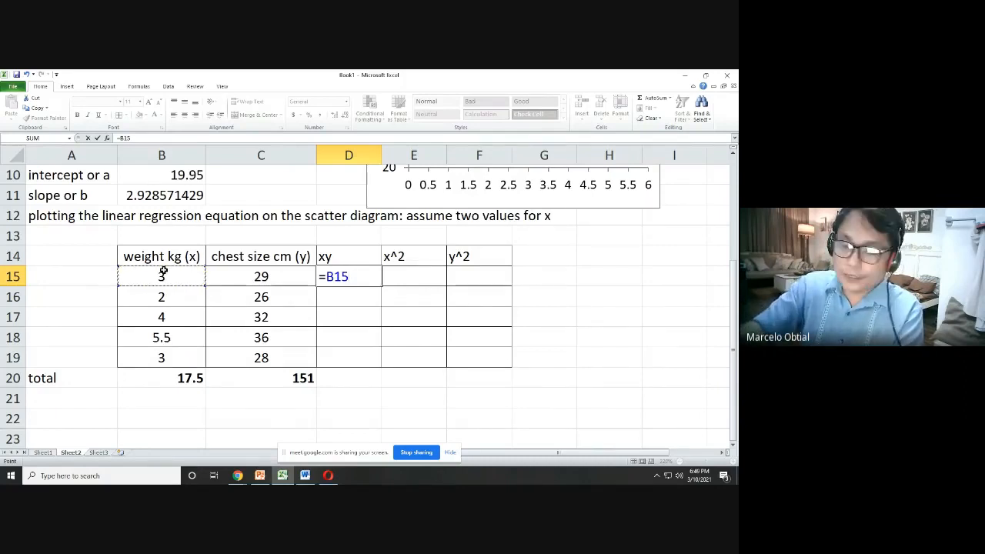
text(*)
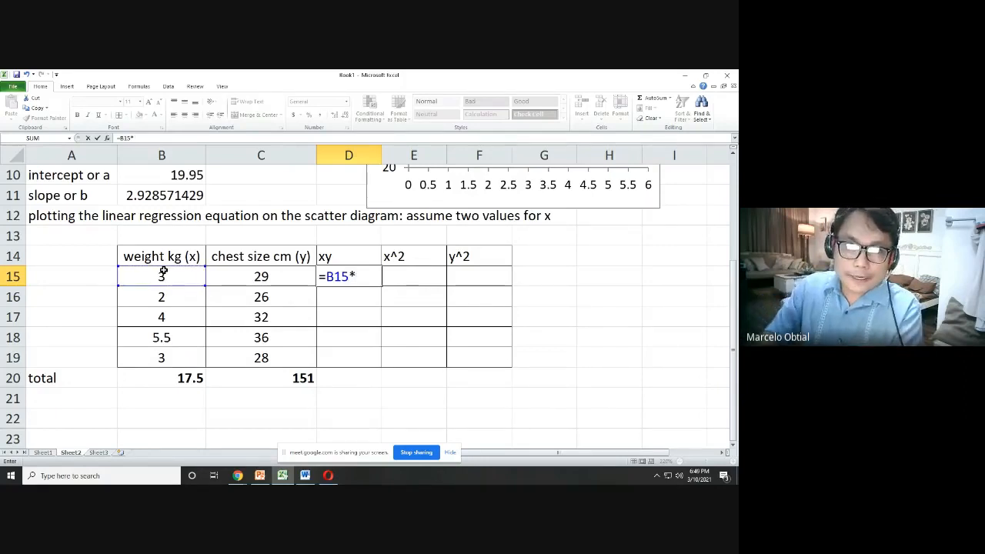
click(257, 279)
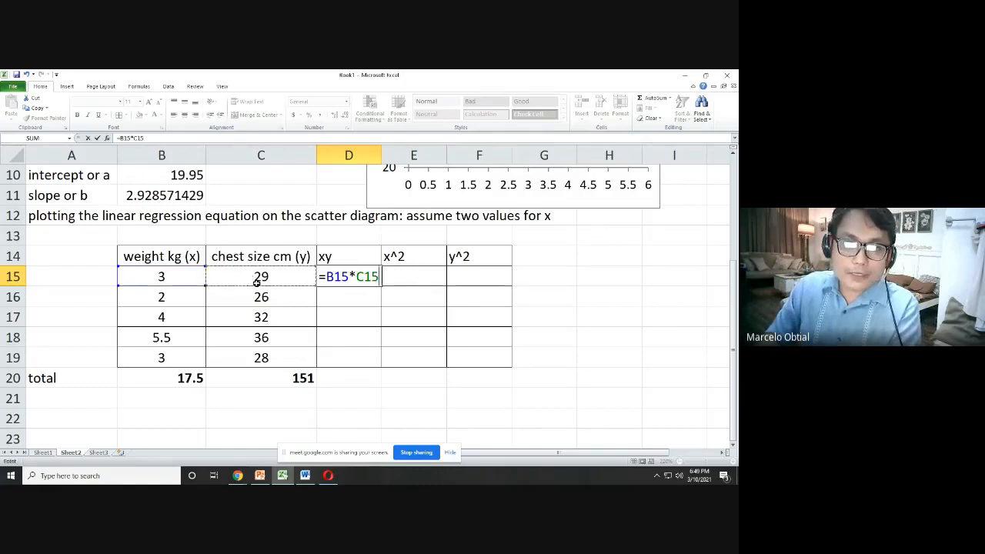
key(Return)
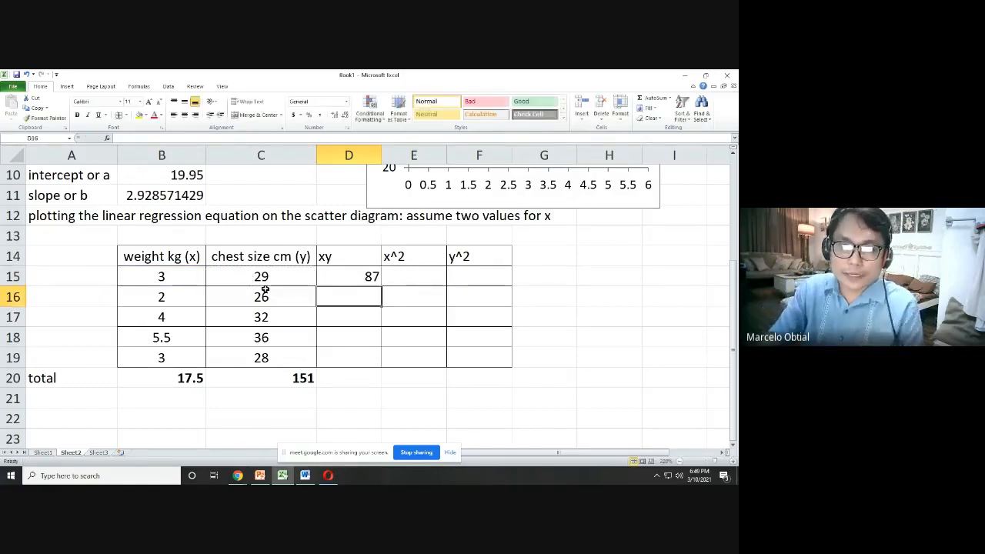
click(358, 277)
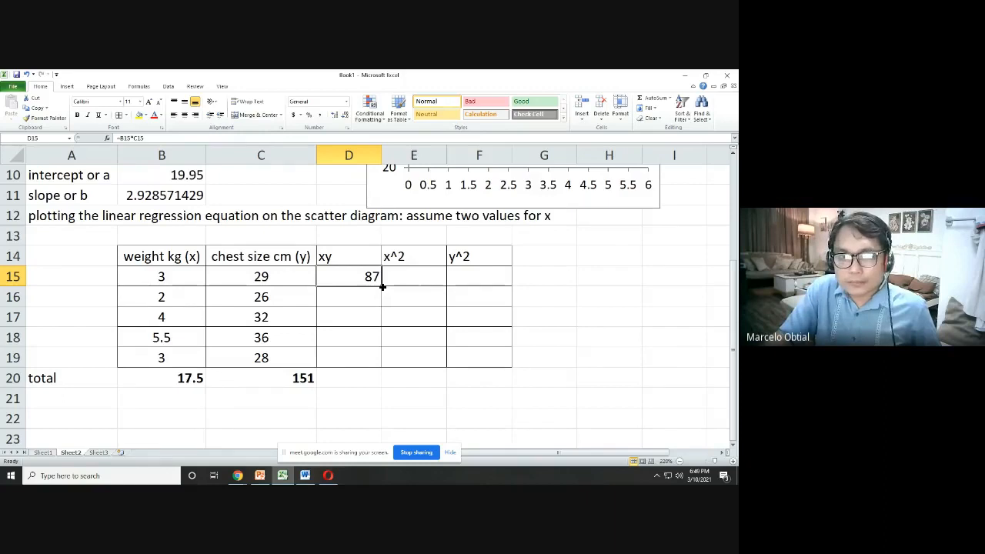
drag(382, 287, 394, 361)
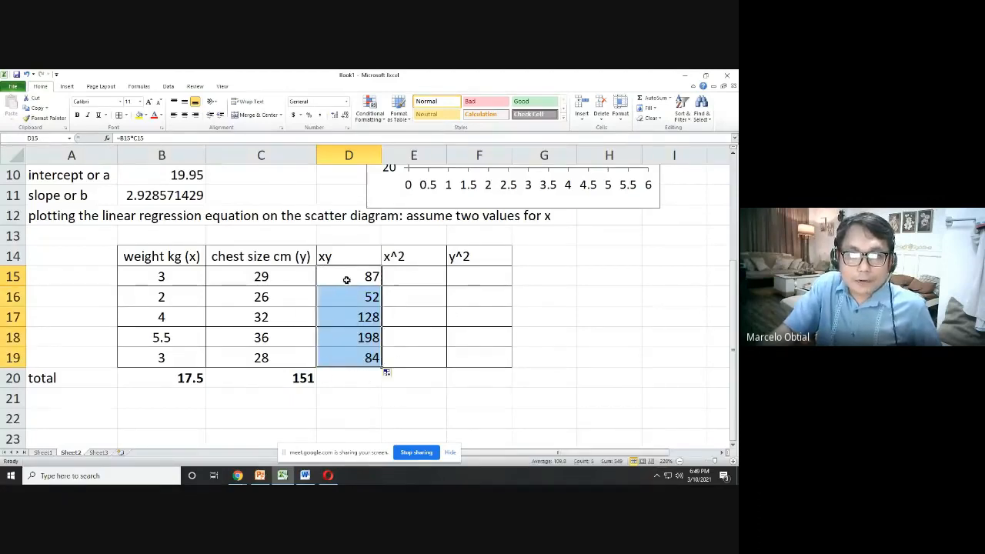
- Calculate the squared weights with the formula =B15^2 in E15 and fill it down to E19
click(414, 278)
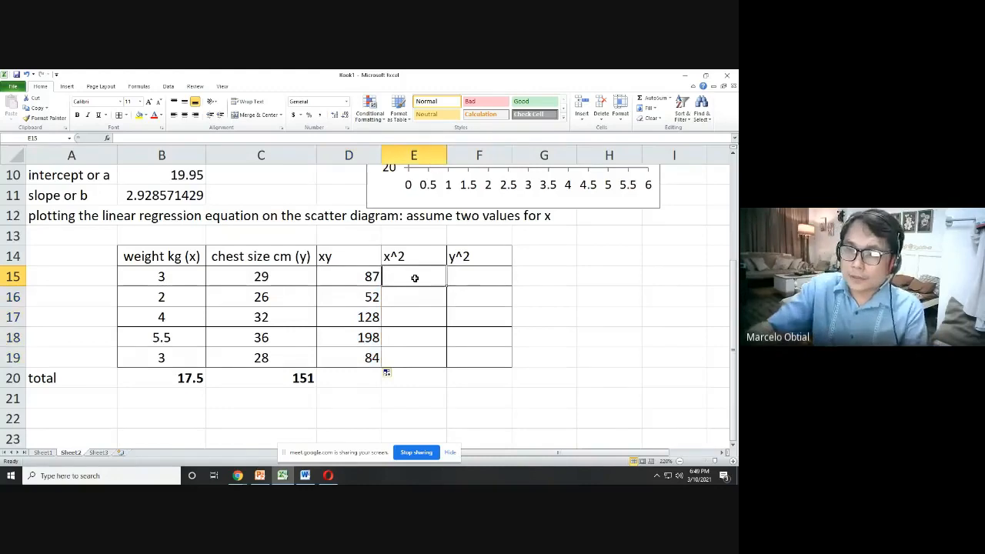
text(=)
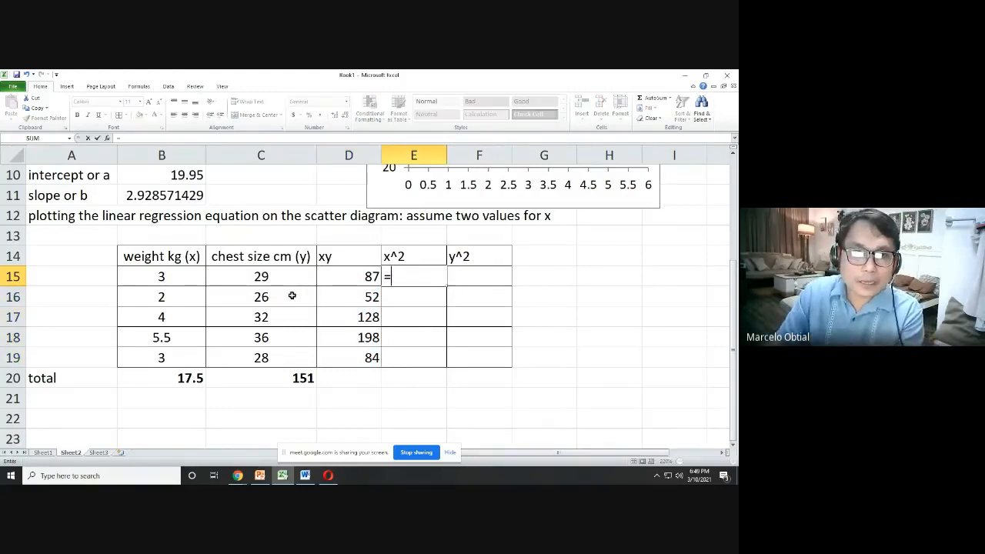
click(174, 276)
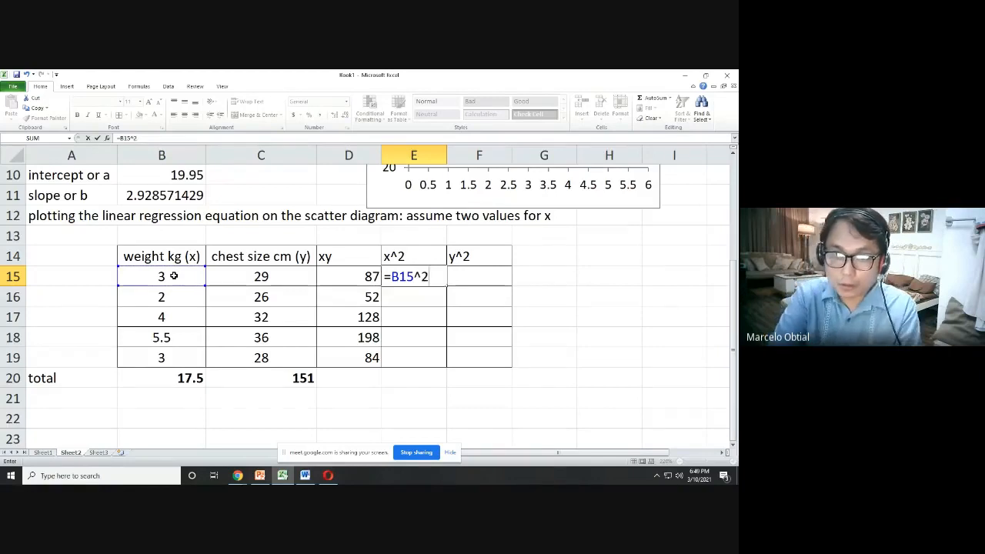
key(Return)
click(416, 271)
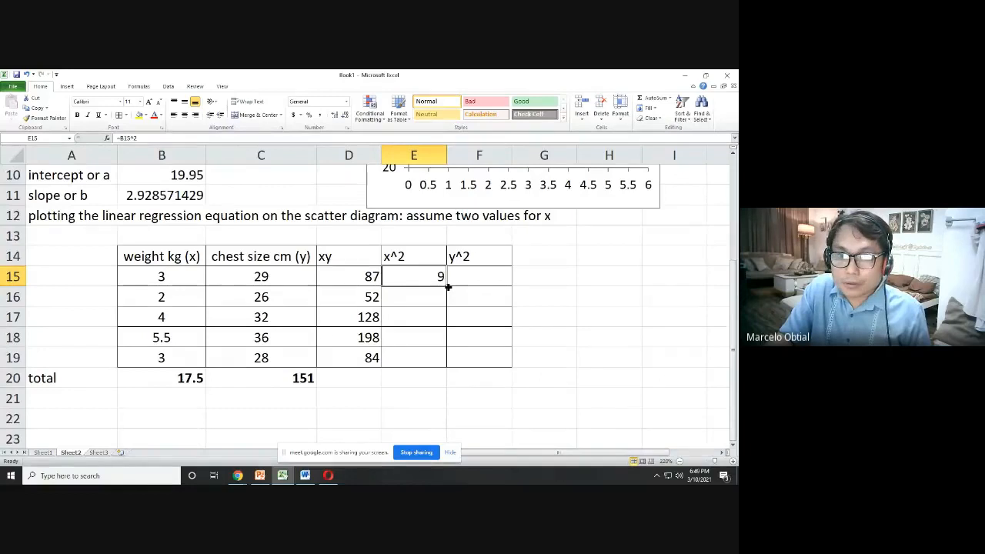
drag(448, 287, 455, 364)
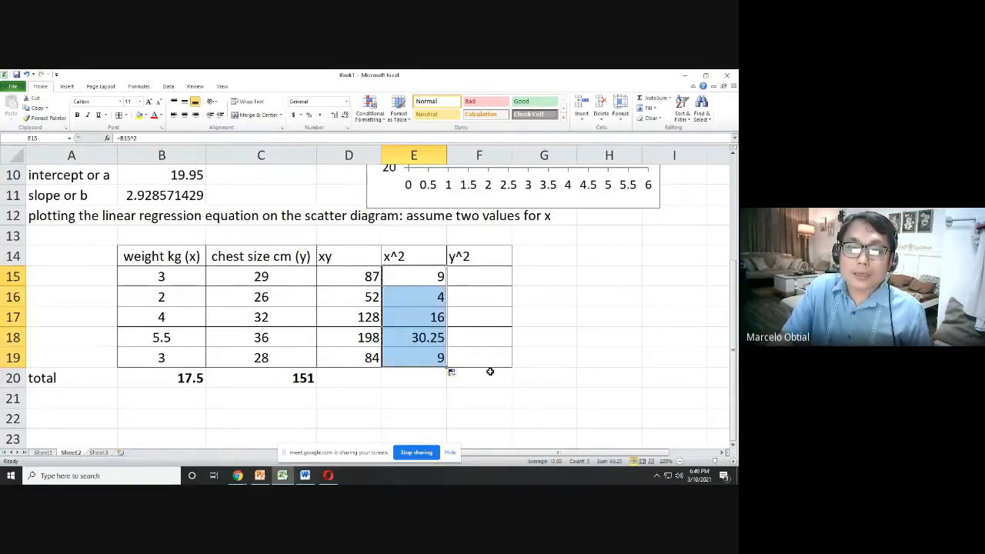
- Calculate the squared chest sizes with the formula =C15^2 in F15 and fill it down to F19
click(474, 275)
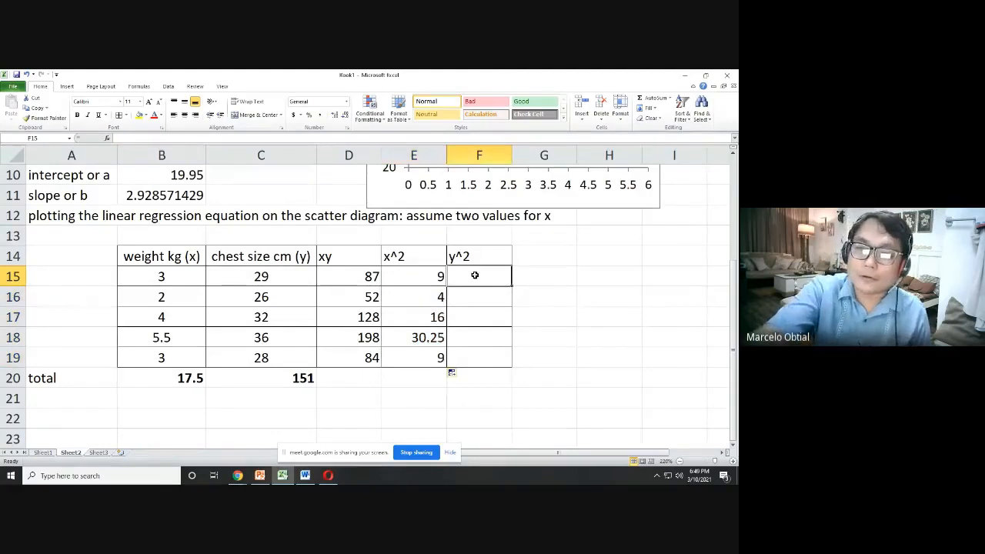
text(=)
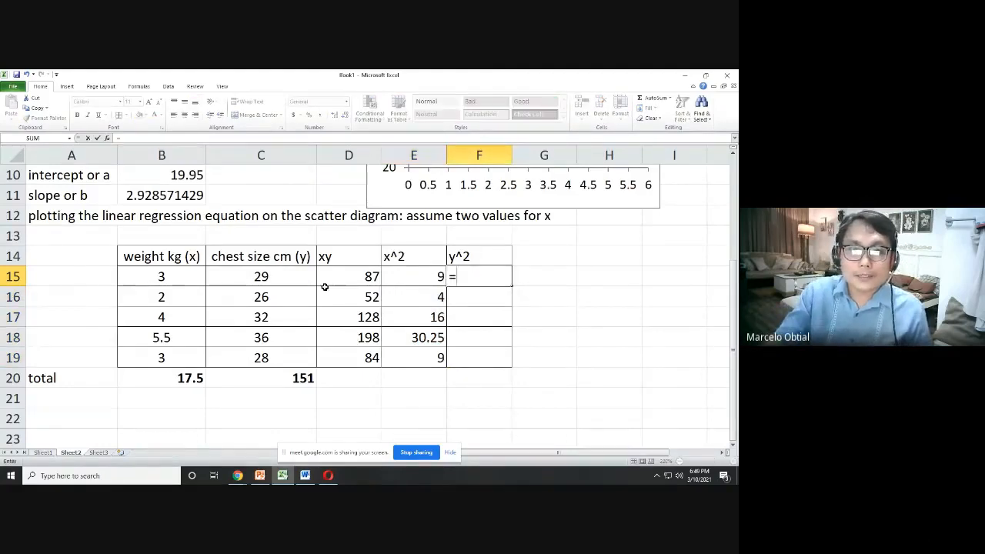
click(274, 277)
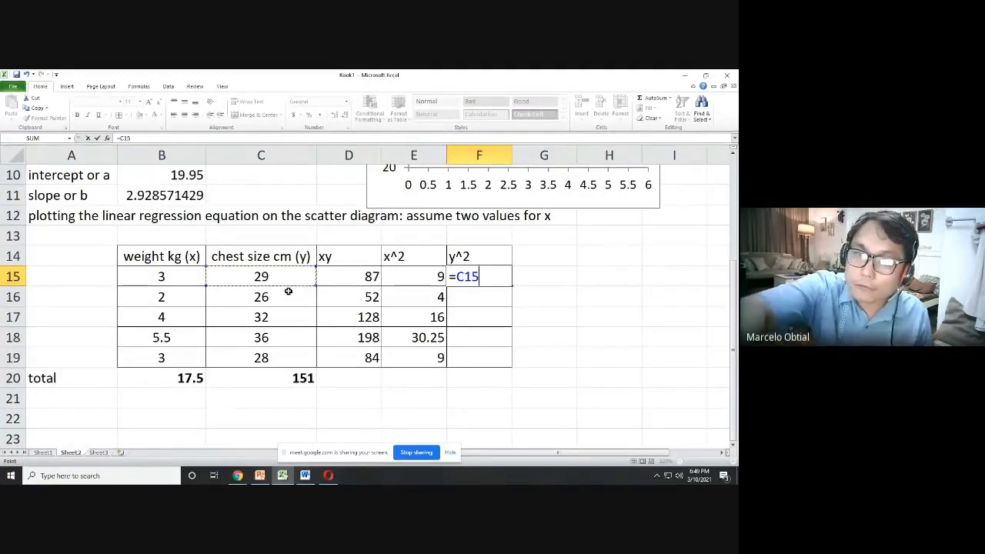
text(^2)
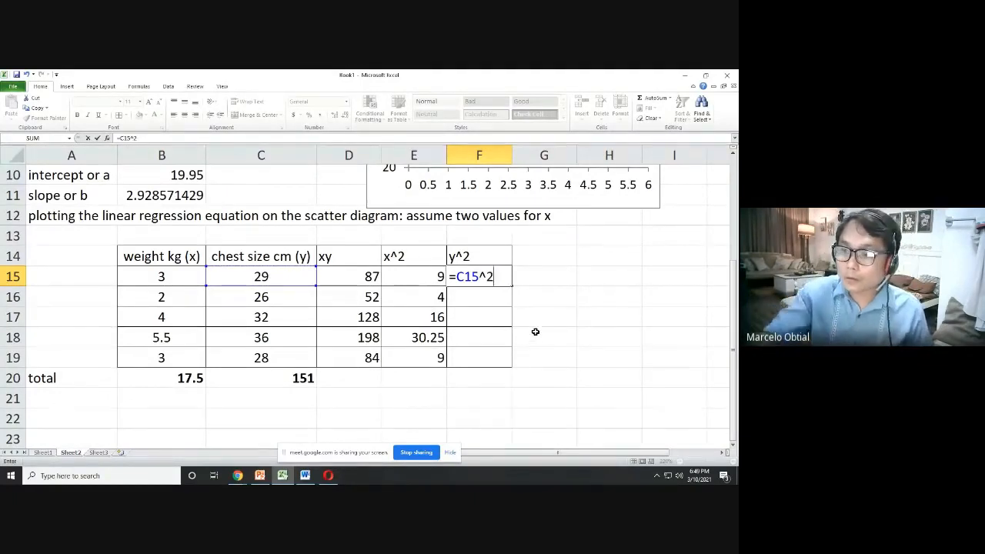
key(Return)
click(476, 278)
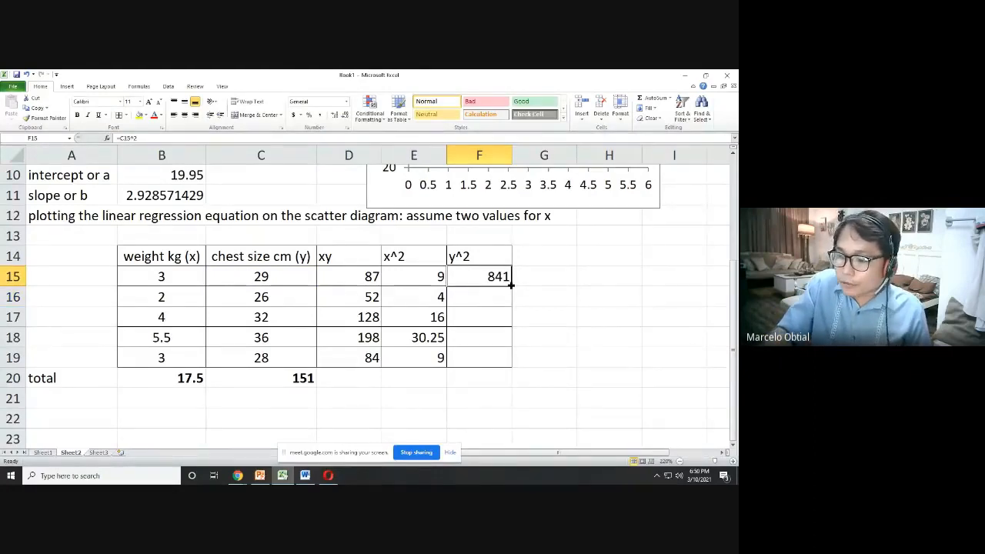
drag(510, 285, 515, 366)
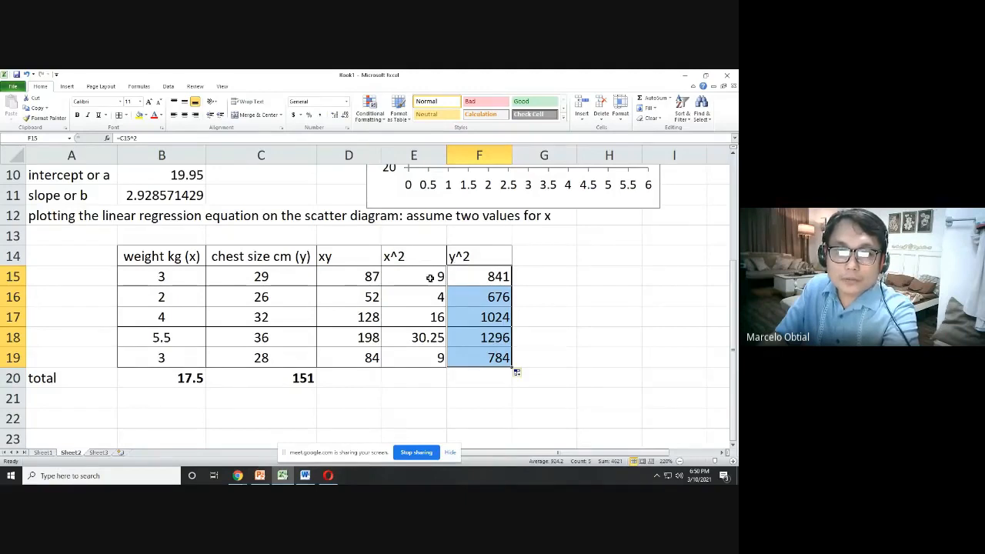
- Fill the total formula from C20 across to F20 to sum the xy, x^2 and y^2 columns
click(286, 378)
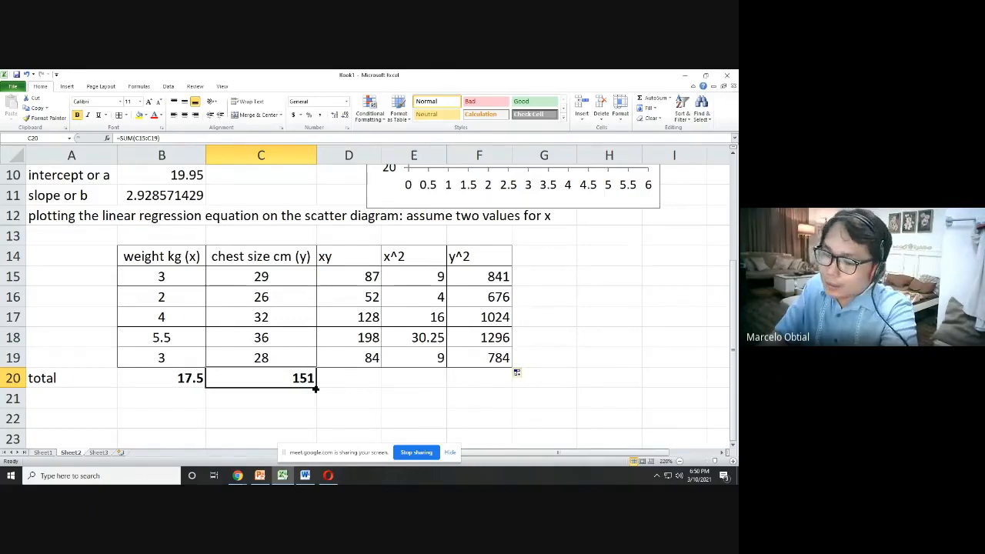
drag(315, 388, 504, 398)
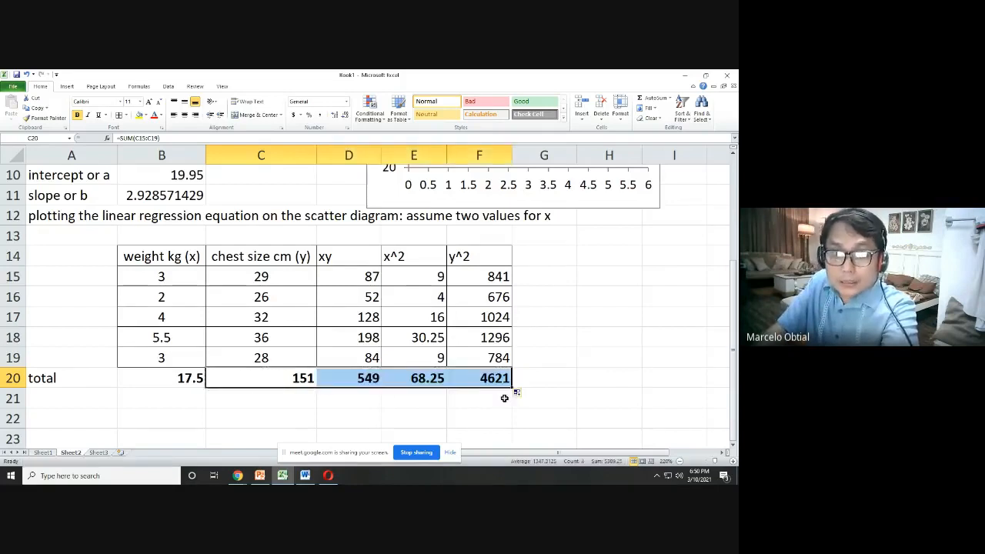